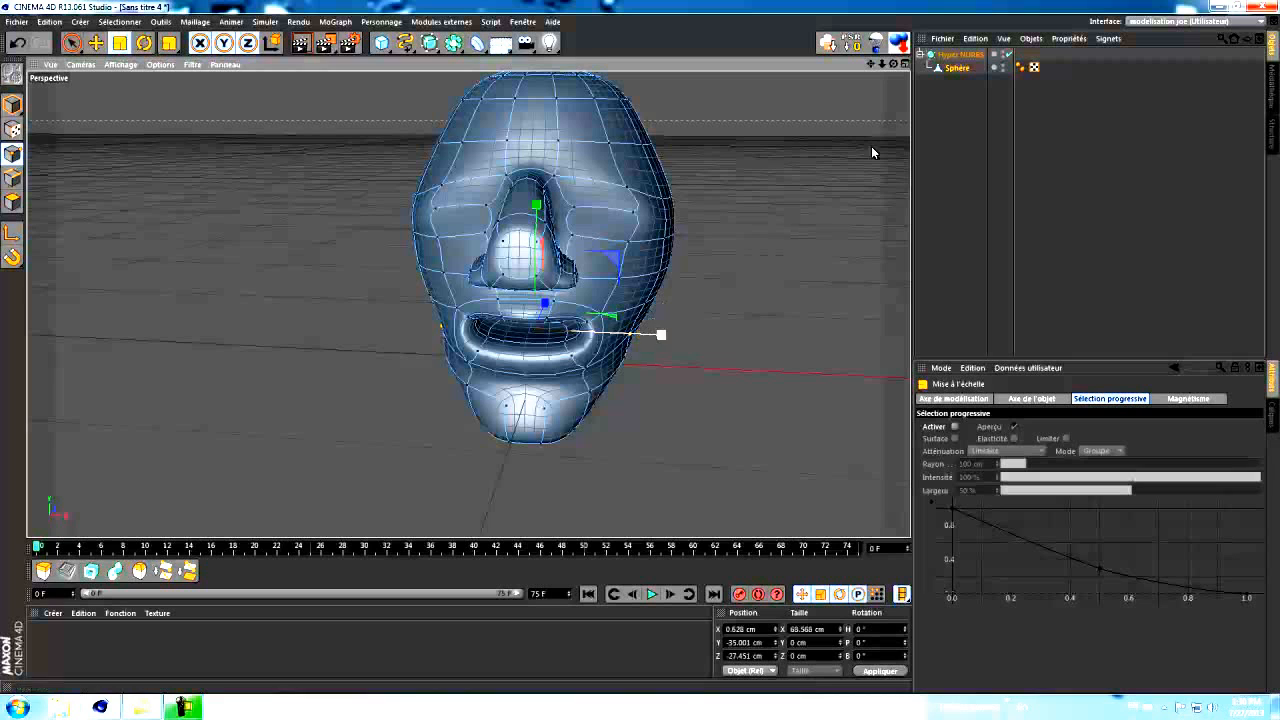
# Lower the cross edge on the upper bridge of the nose by about 1.6 cm along Y in edge mode
pyautogui.moveTo(893, 64); pyautogui.dragTo(640, 346)
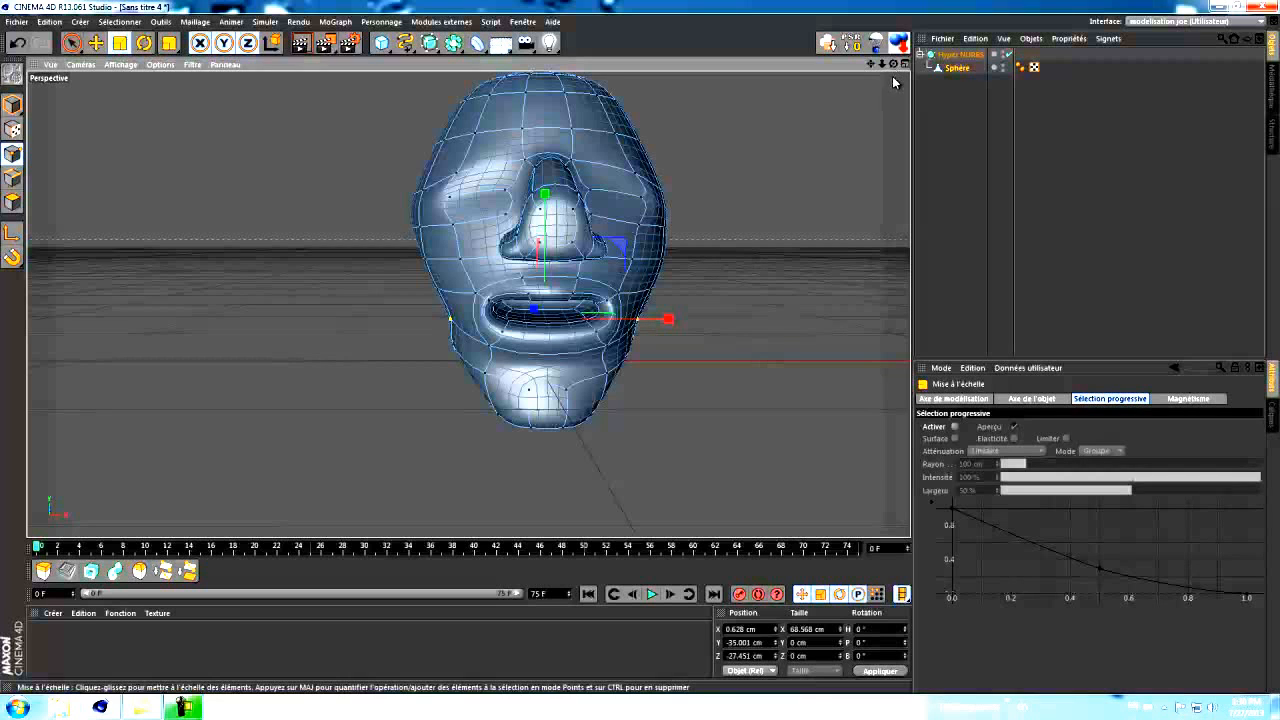
pyautogui.moveTo(883, 68); pyautogui.dragTo(641, 350)
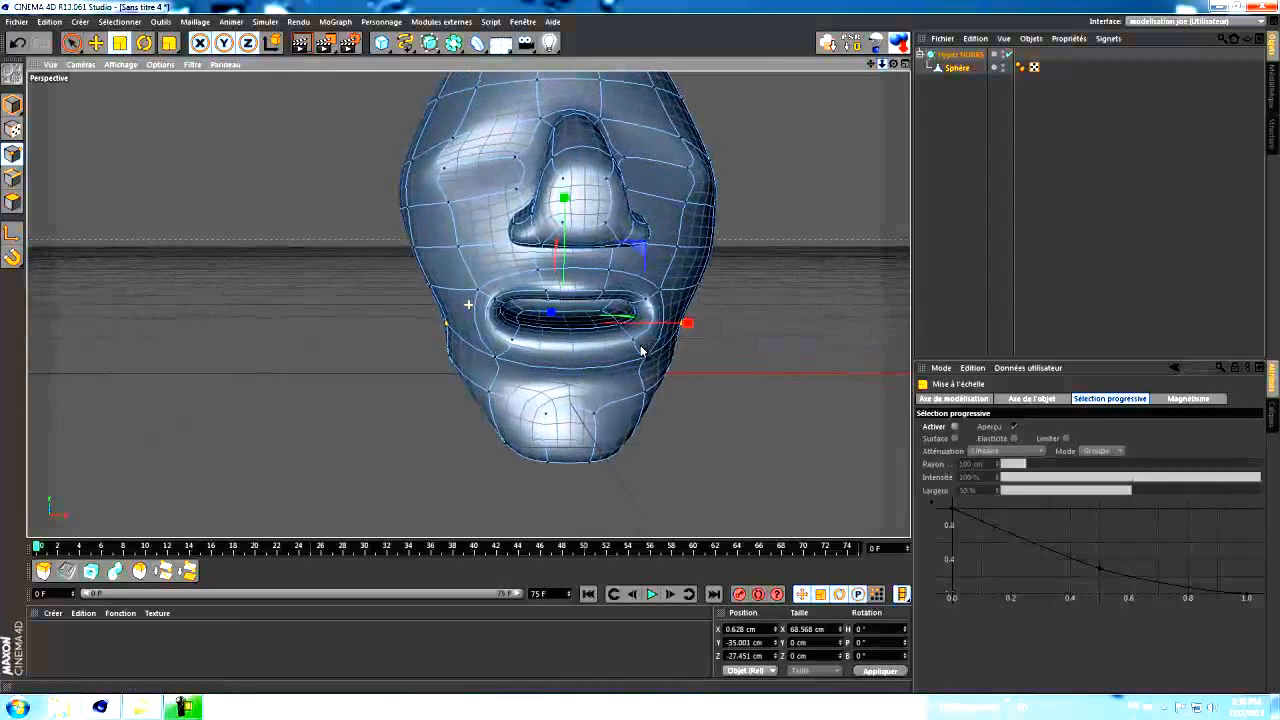
pyautogui.moveTo(871, 67); pyautogui.dragTo(640, 353)
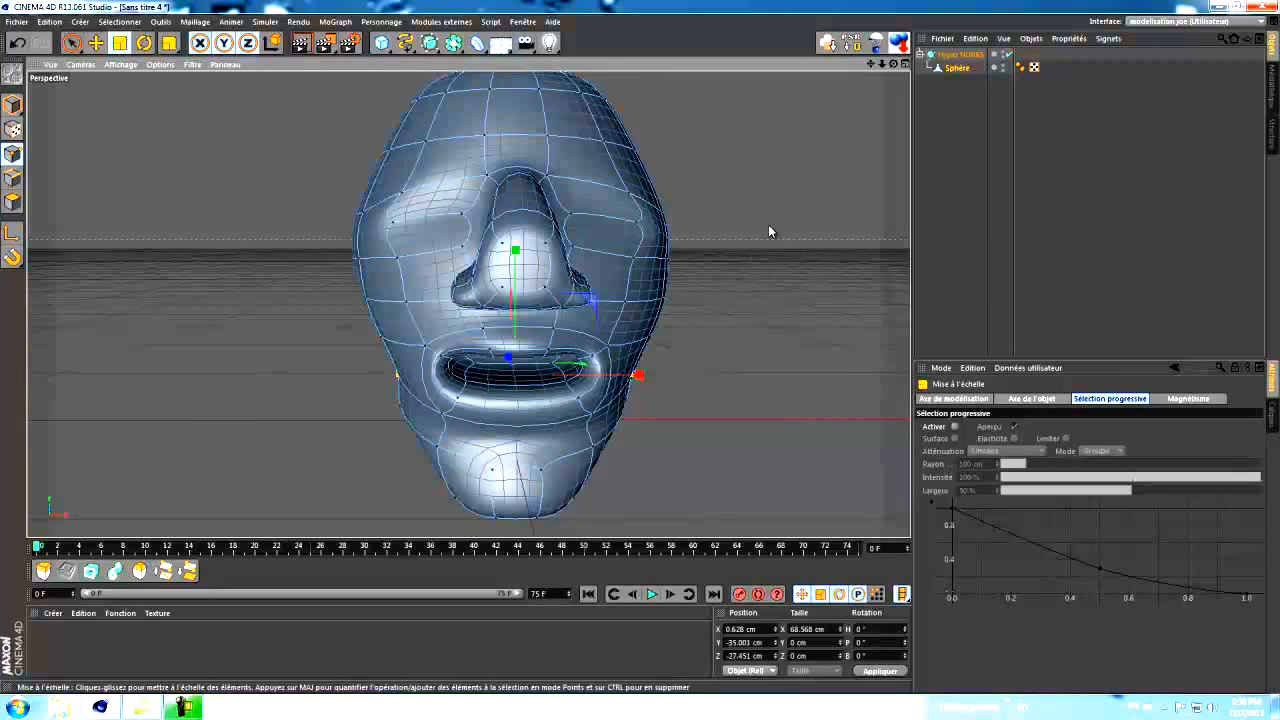
pyautogui.moveTo(895, 68); pyautogui.dragTo(641, 352)
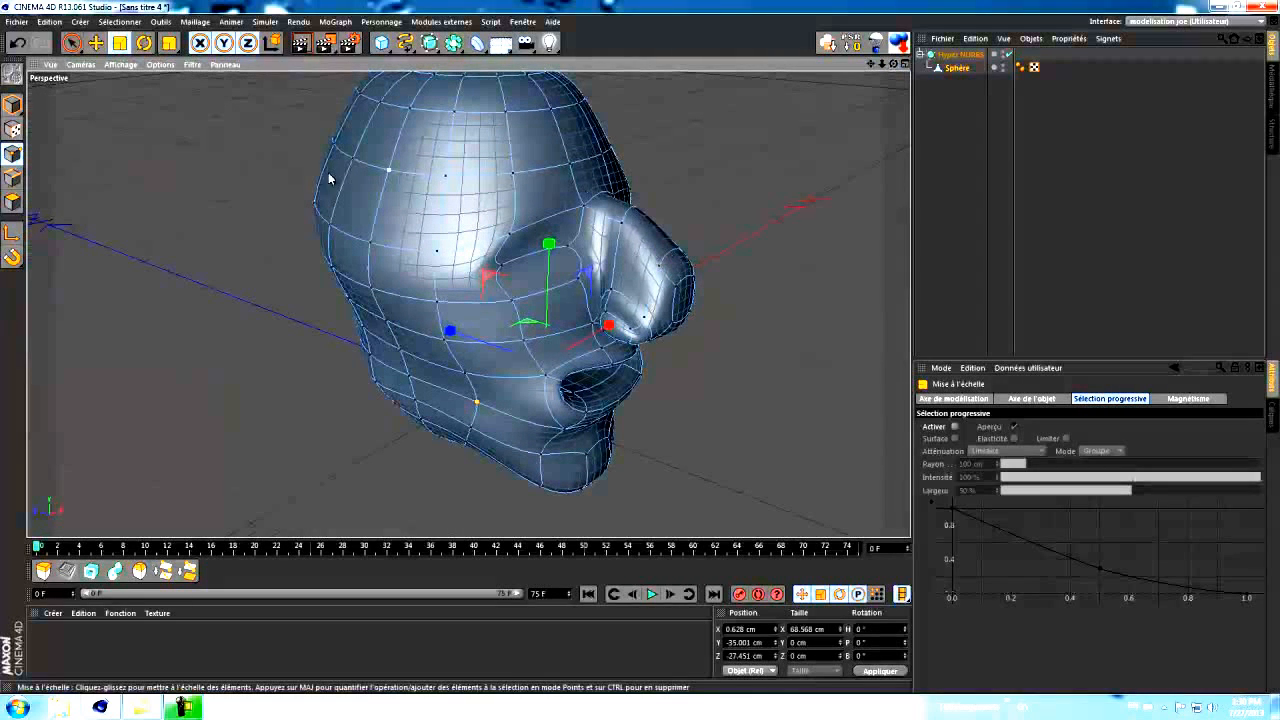
pyautogui.click(13, 177)
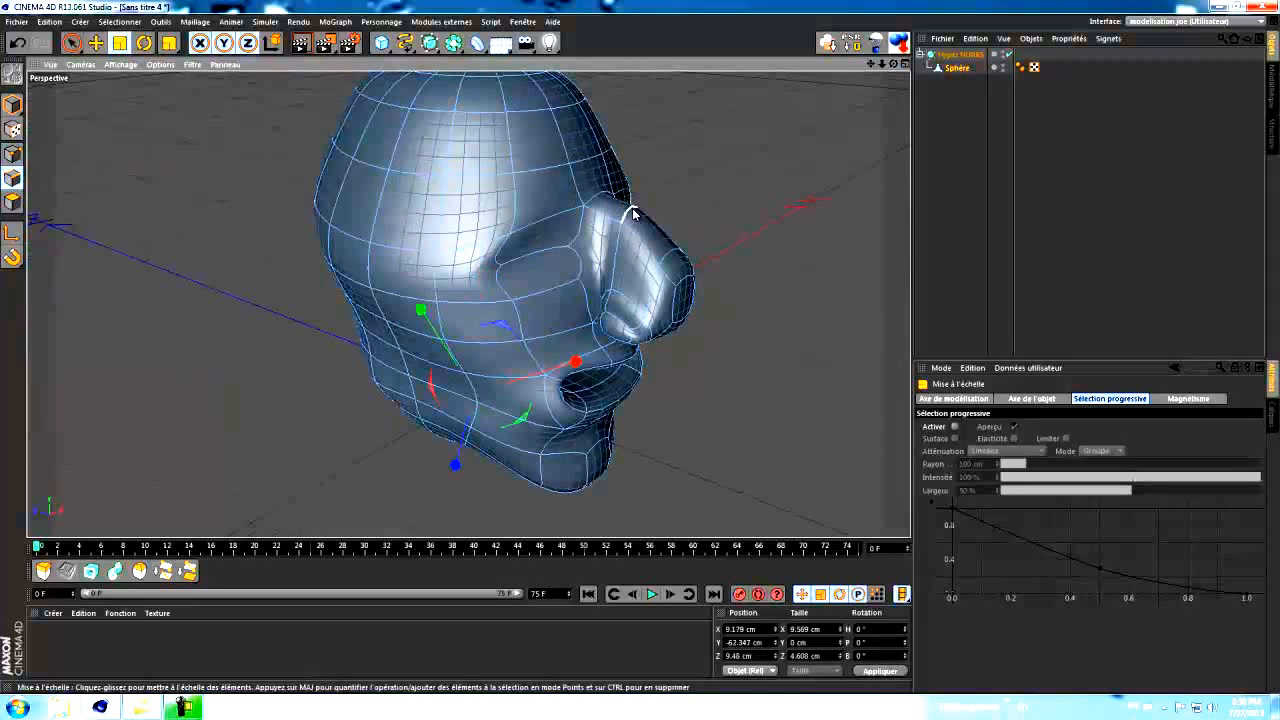
pyautogui.click(628, 215)
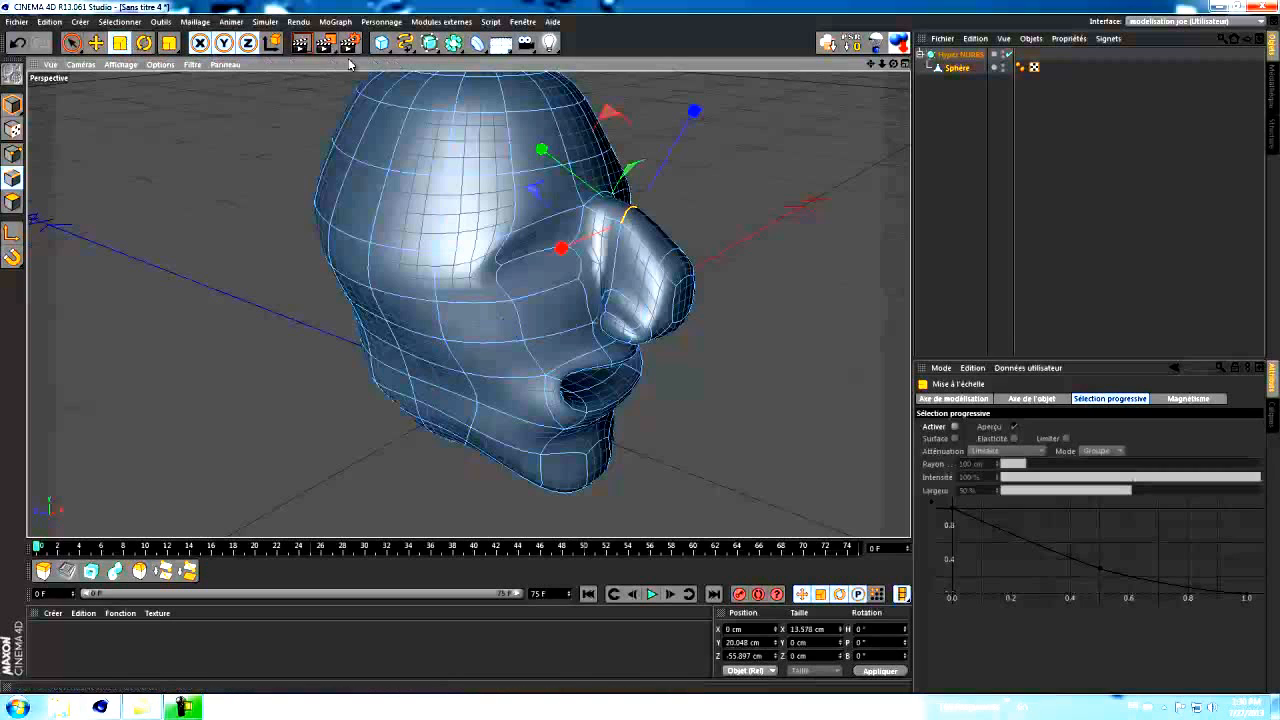
pyautogui.click(106, 44)
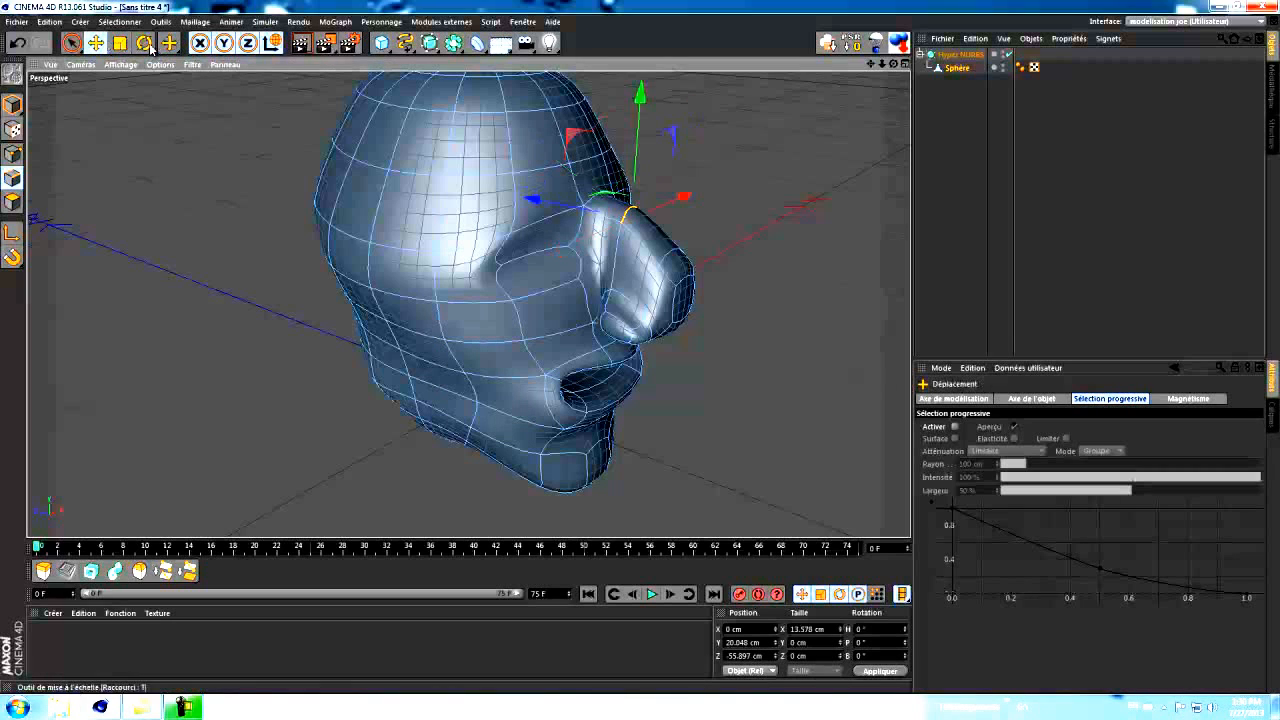
pyautogui.moveTo(640, 84); pyautogui.dragTo(641, 96)
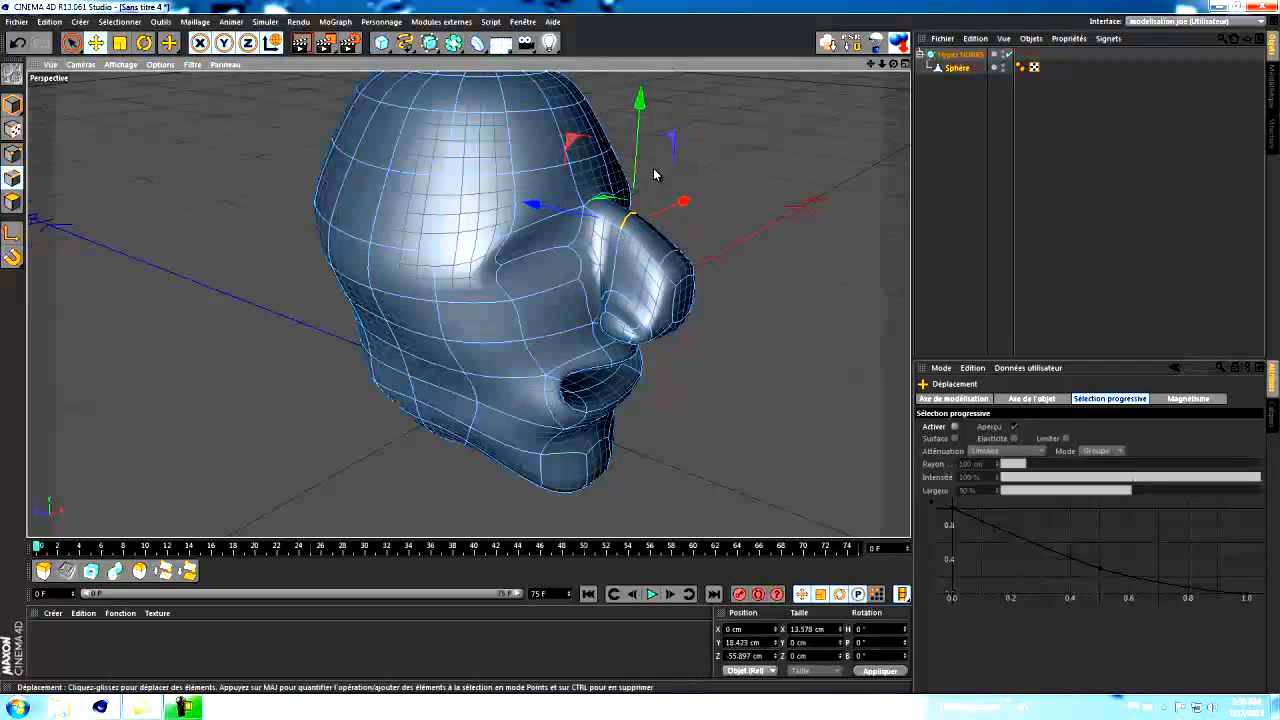
# Add the two cross edges near the nose tip to the selection and lower all three by about 2.9 cm
pyautogui.keyDown('shift'); pyautogui.click(670, 258); pyautogui.keyUp('shift')
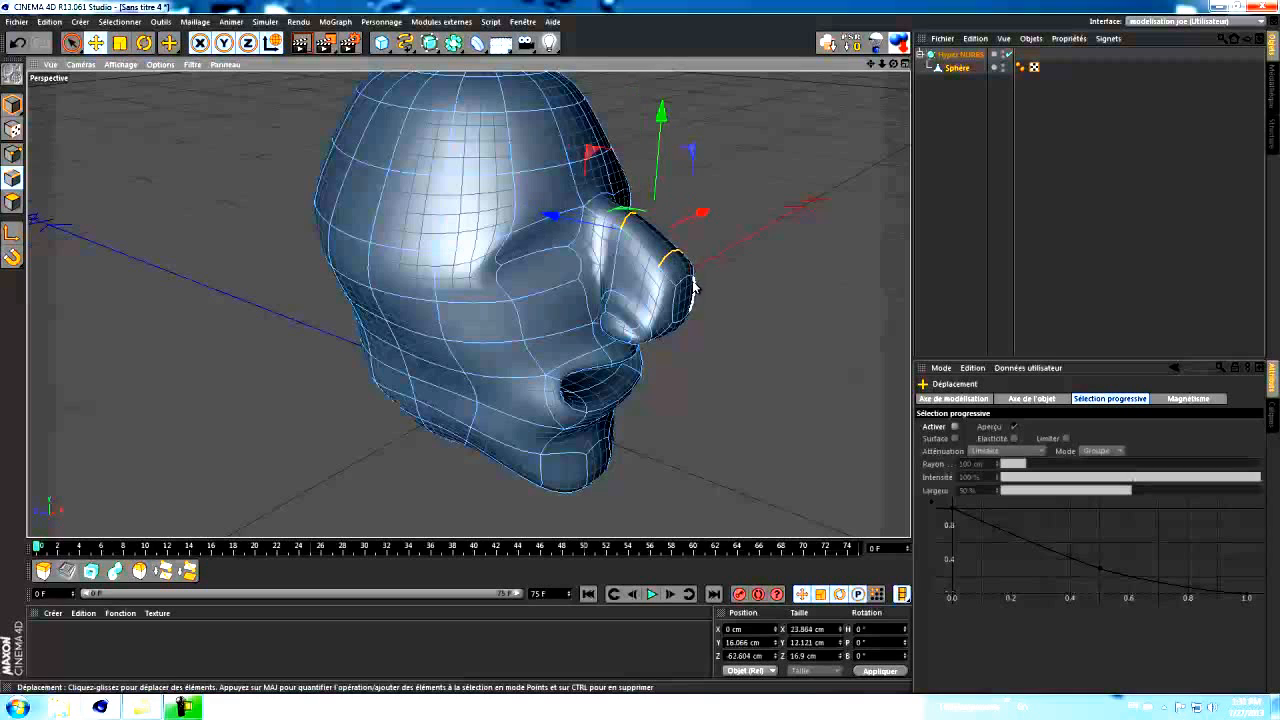
pyautogui.keyDown('shift'); pyautogui.click(685, 283); pyautogui.keyUp('shift')
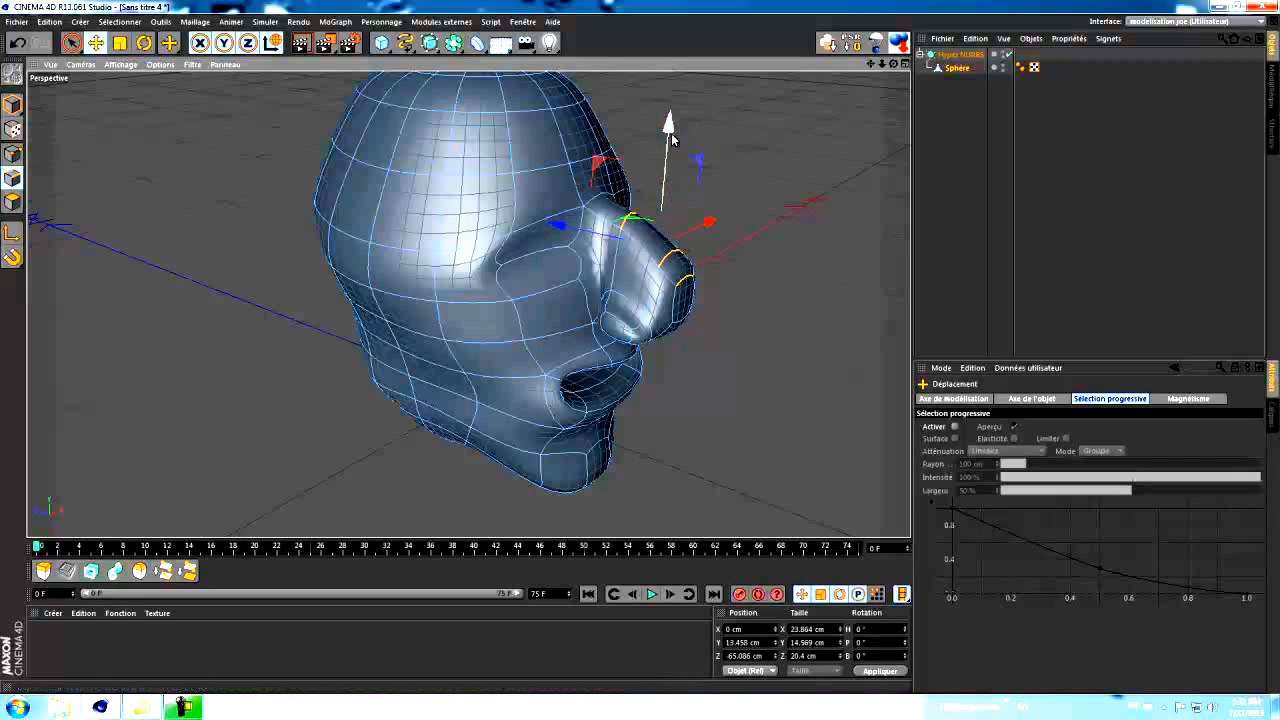
pyautogui.moveTo(670, 127); pyautogui.dragTo(667, 145)
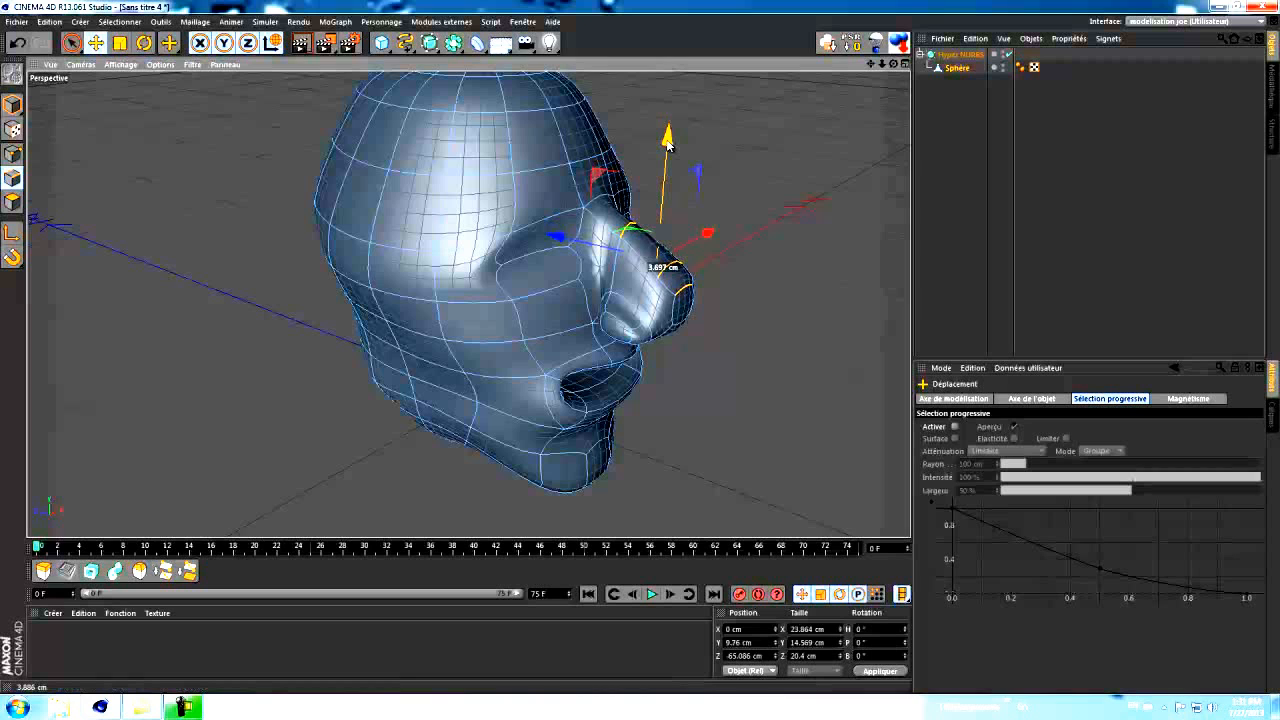
pyautogui.moveTo(668, 145); pyautogui.dragTo(668, 143)
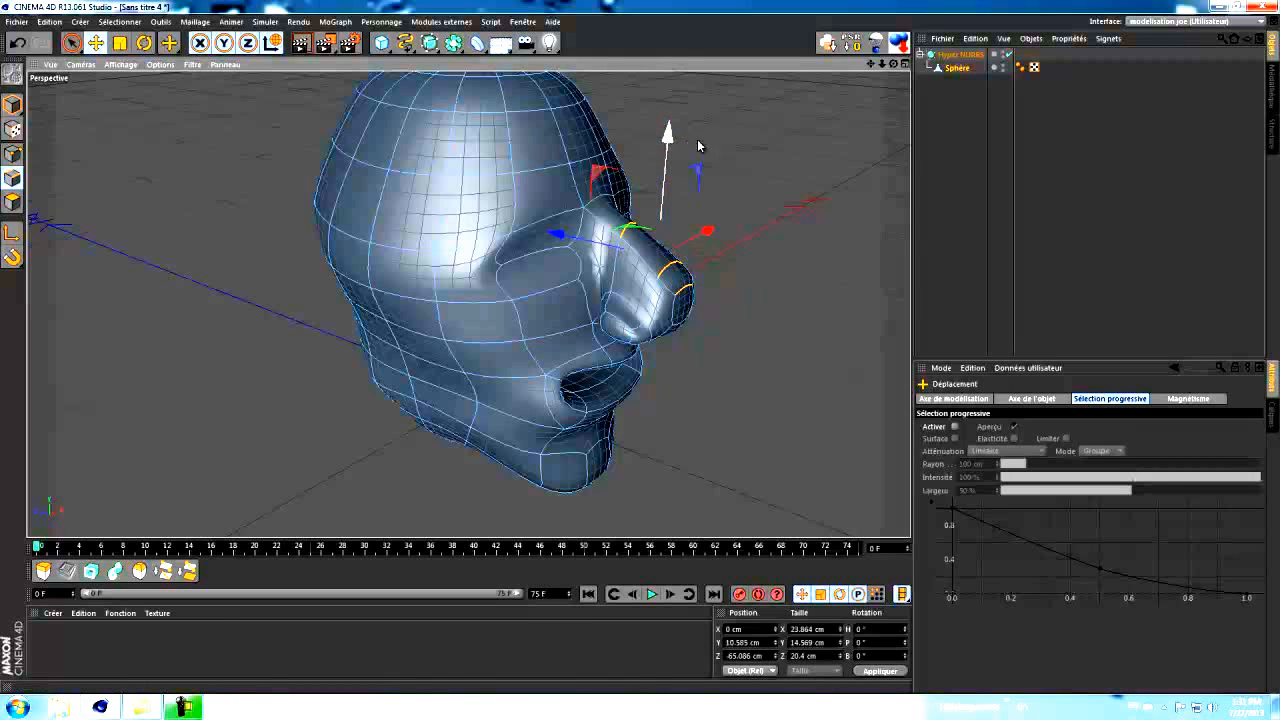
# Lower only the two nose-tip edges by about 1.8 cm, and bring the frontmost one down to about -1.1 cm on Y
pyautogui.moveTo(893, 64); pyautogui.dragTo(641, 351)
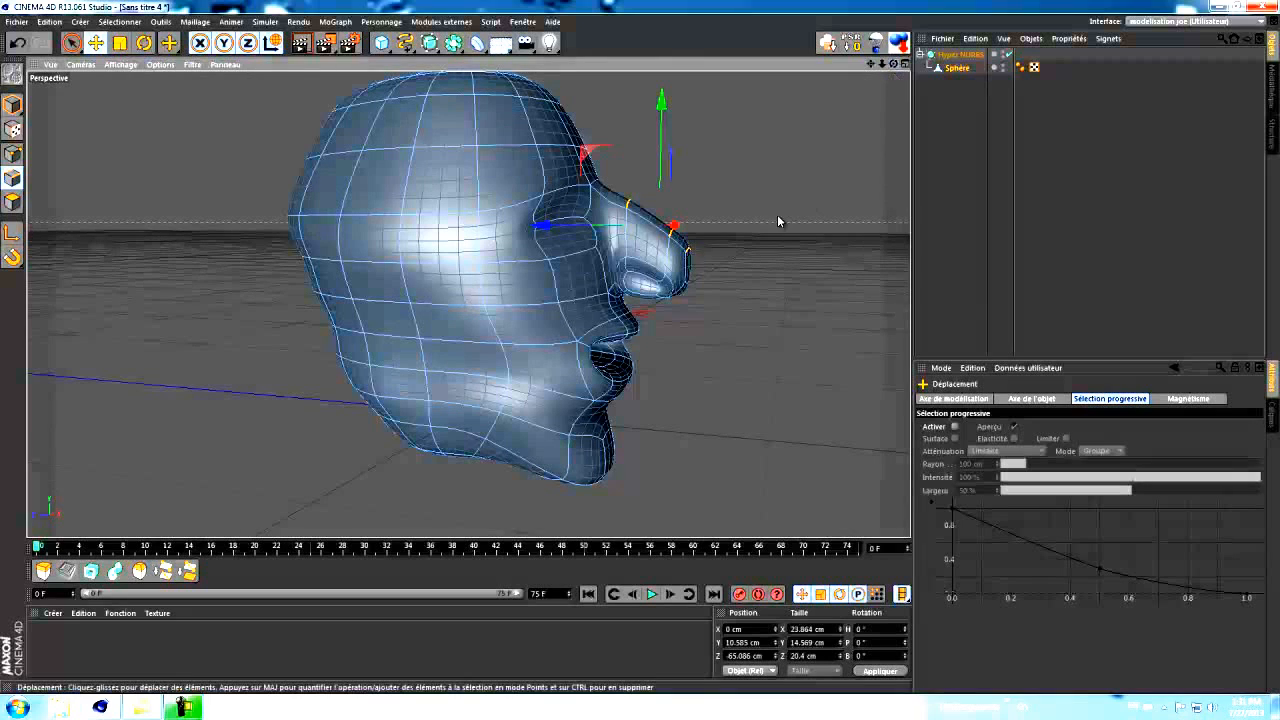
pyautogui.click(630, 207)
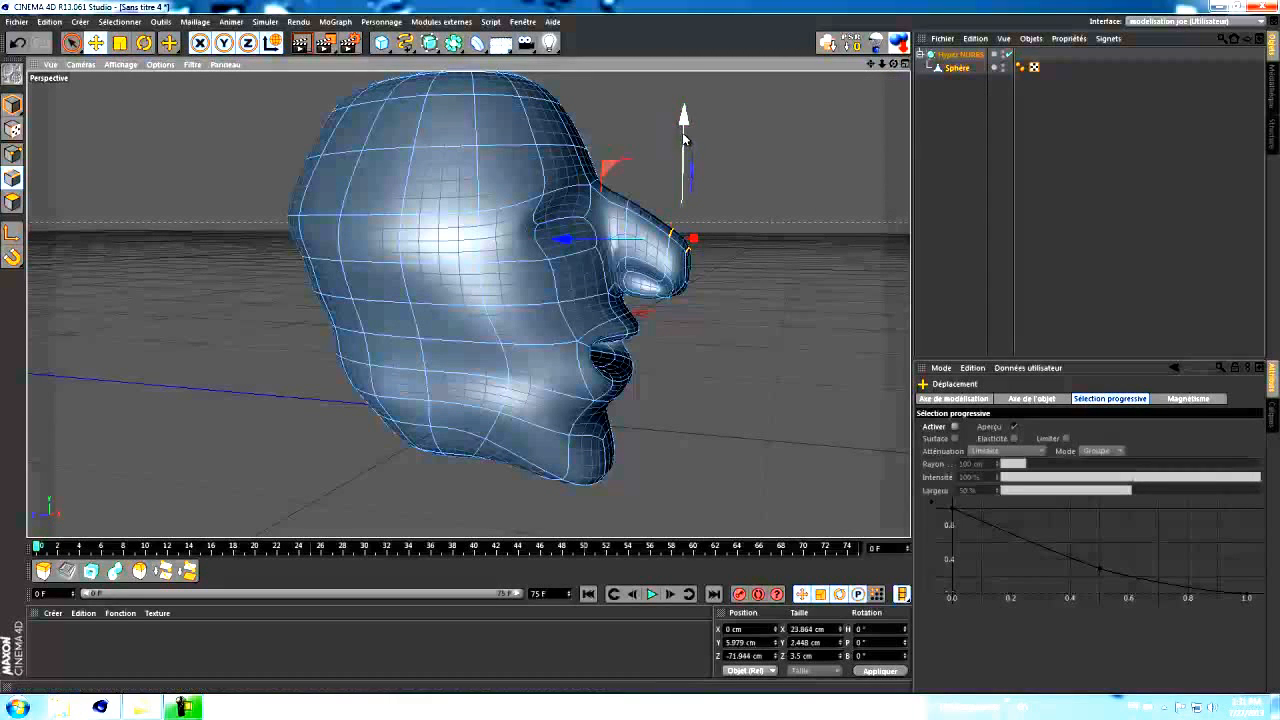
pyautogui.moveTo(683, 117); pyautogui.dragTo(684, 127)
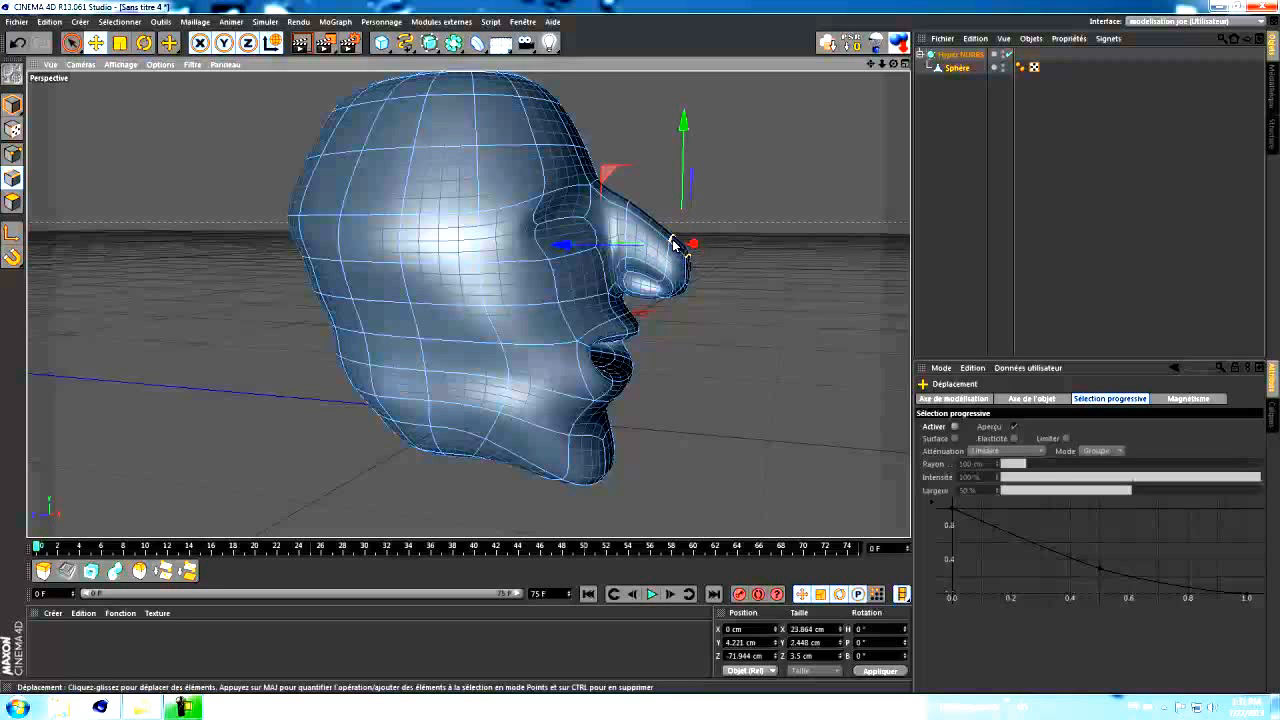
pyautogui.click(672, 240)
pyautogui.moveTo(690, 133); pyautogui.dragTo(690, 140)
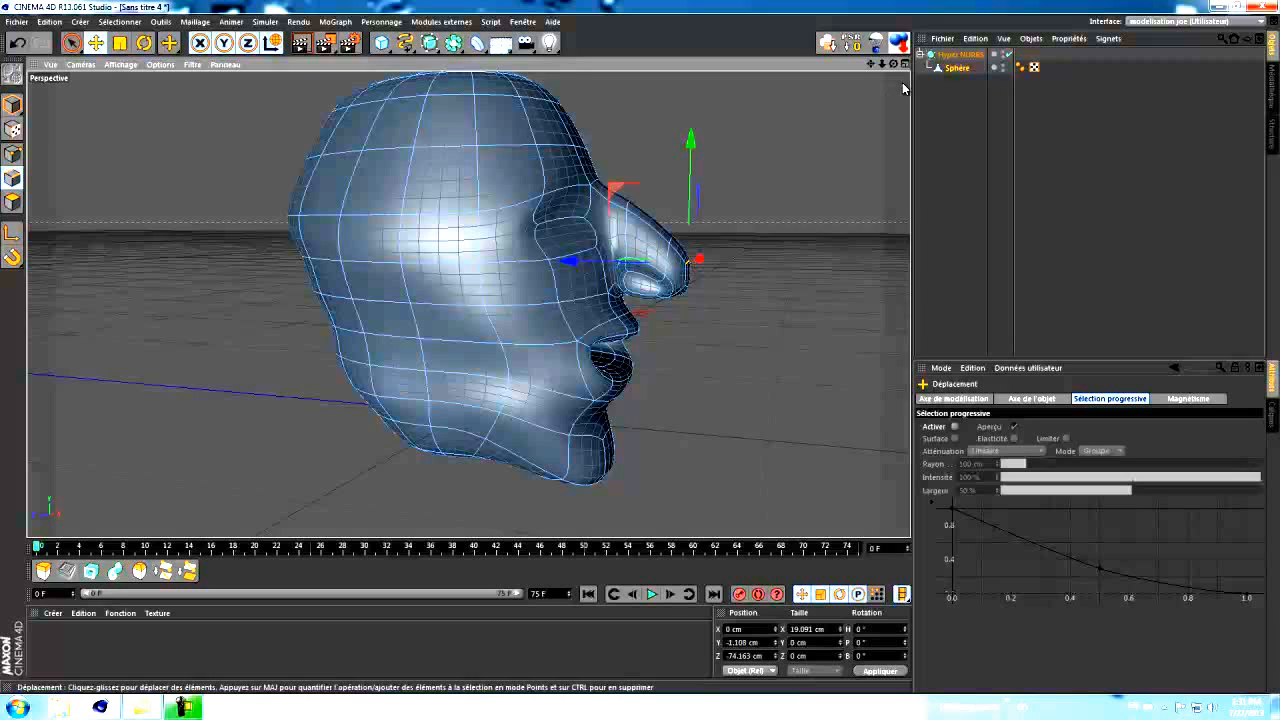
# Add the nose polygons on both sides, including the nostril wings, to the selection with the brush selection tool in polygon mode
pyautogui.keyDown('alt'); pyautogui.moveTo(642, 347); pyautogui.dragTo(642, 347); pyautogui.keyUp('alt')
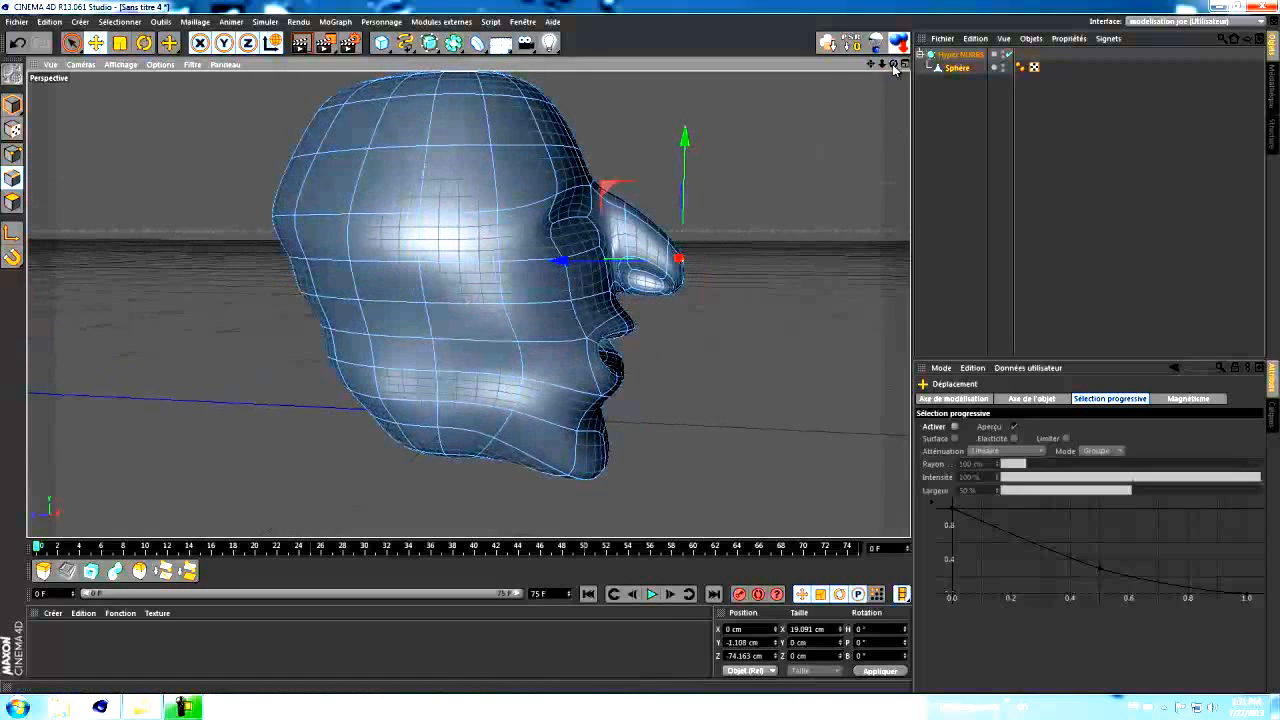
pyautogui.click(13, 201)
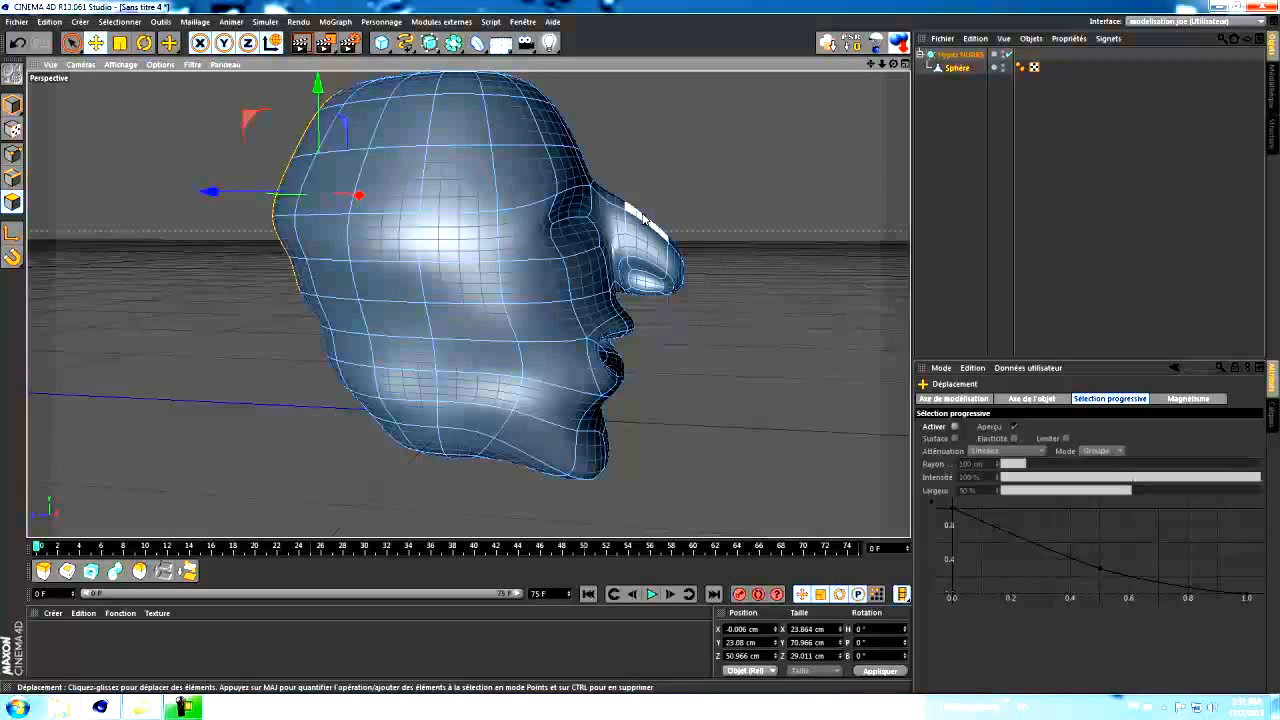
pyautogui.moveTo(645, 219); pyautogui.dragTo(644, 235, button='right')
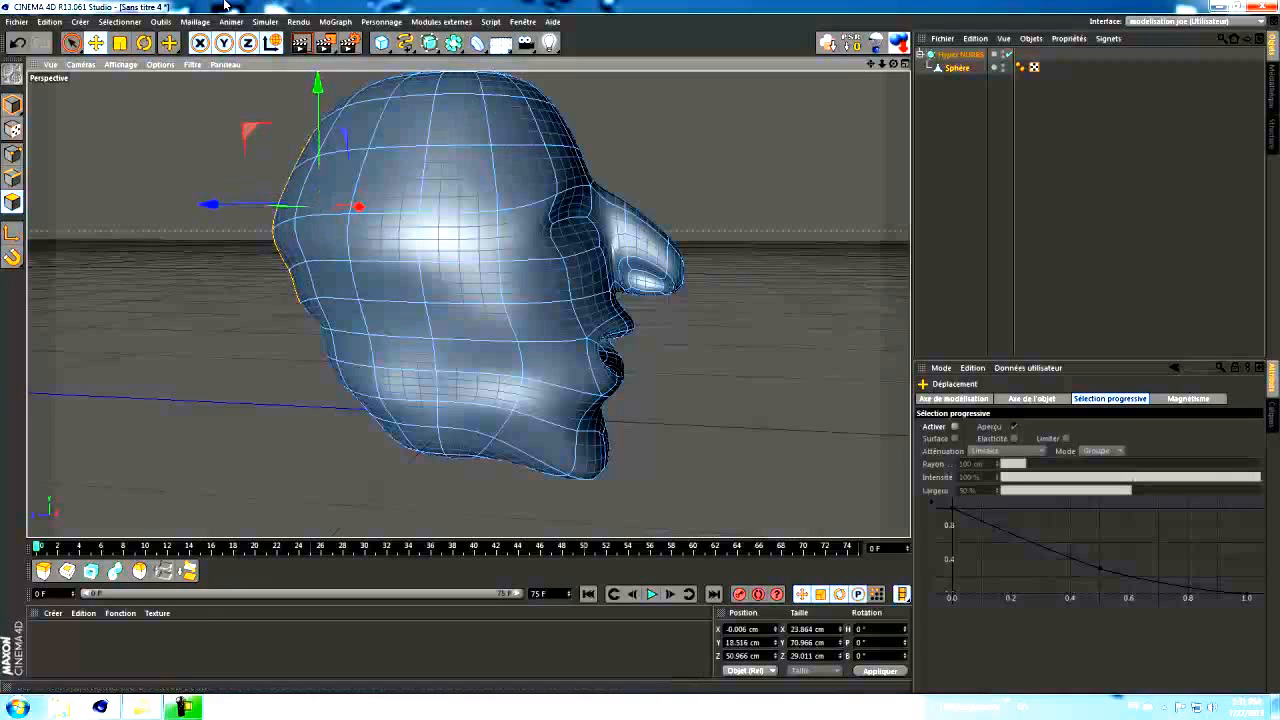
pyautogui.click(17, 43)
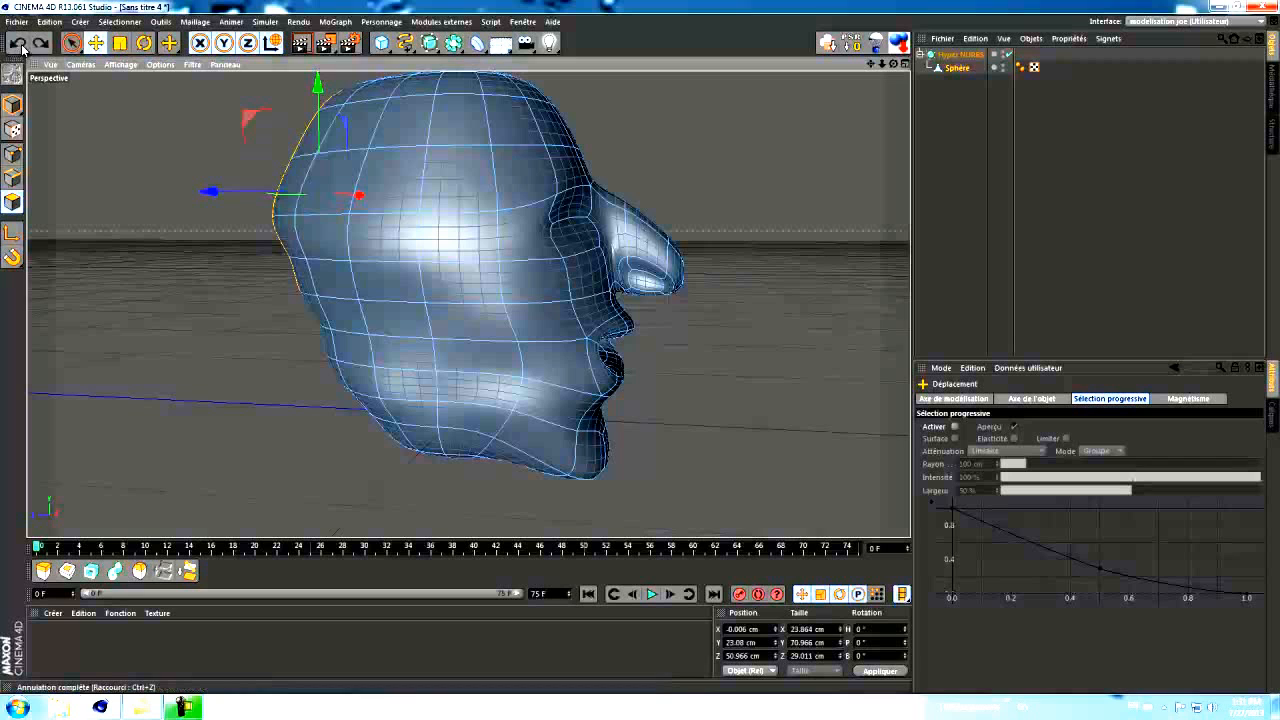
pyautogui.click(71, 42)
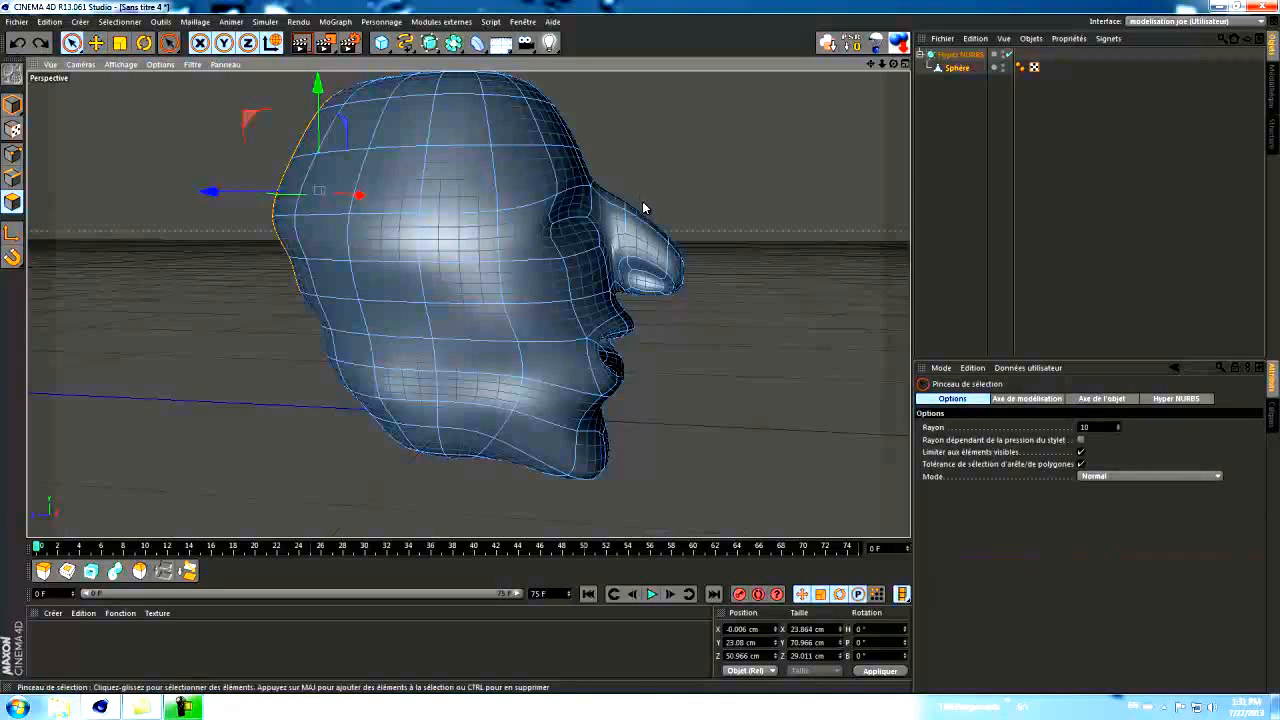
pyautogui.moveTo(645, 238)
pyautogui.mouseDown()
pyautogui.moveTo(648, 272)
pyautogui.moveTo(677, 277)
pyautogui.moveTo(645, 292)
pyautogui.moveTo(678, 285)
pyautogui.mouseUp()
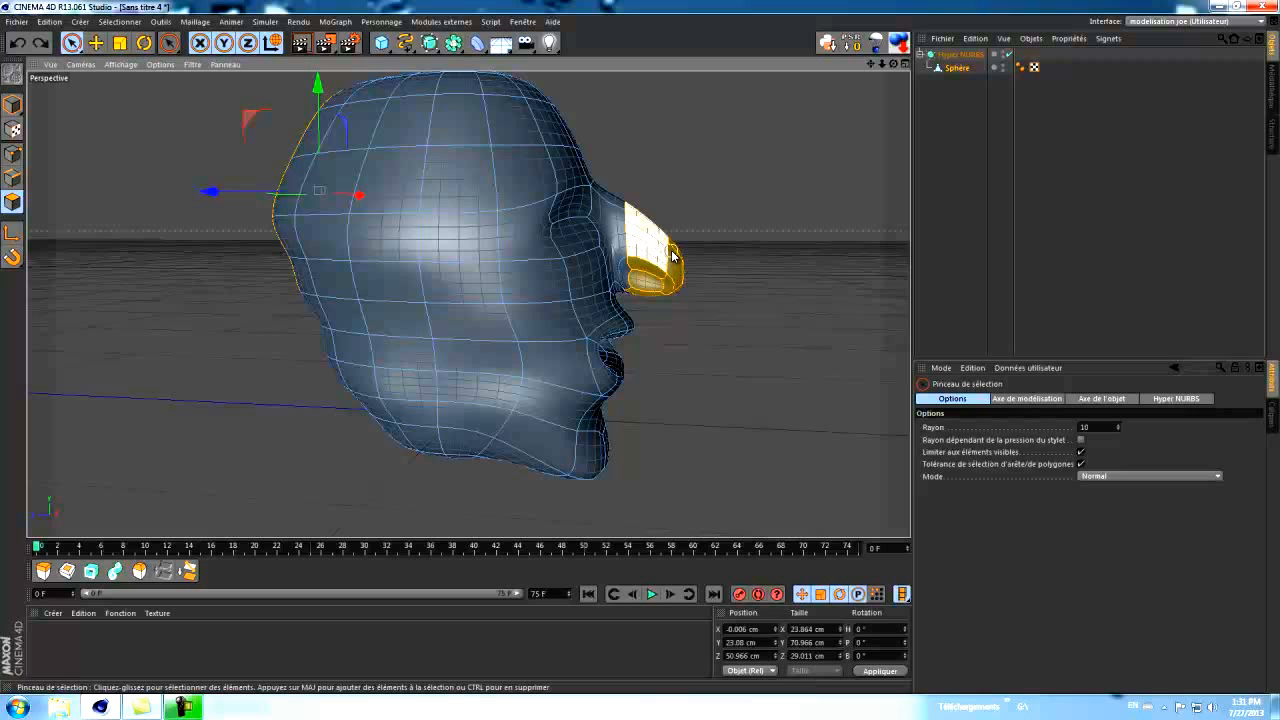
pyautogui.keyDown('shift'); pyautogui.moveTo(671, 251); pyautogui.dragTo(673, 254); pyautogui.keyUp('shift')
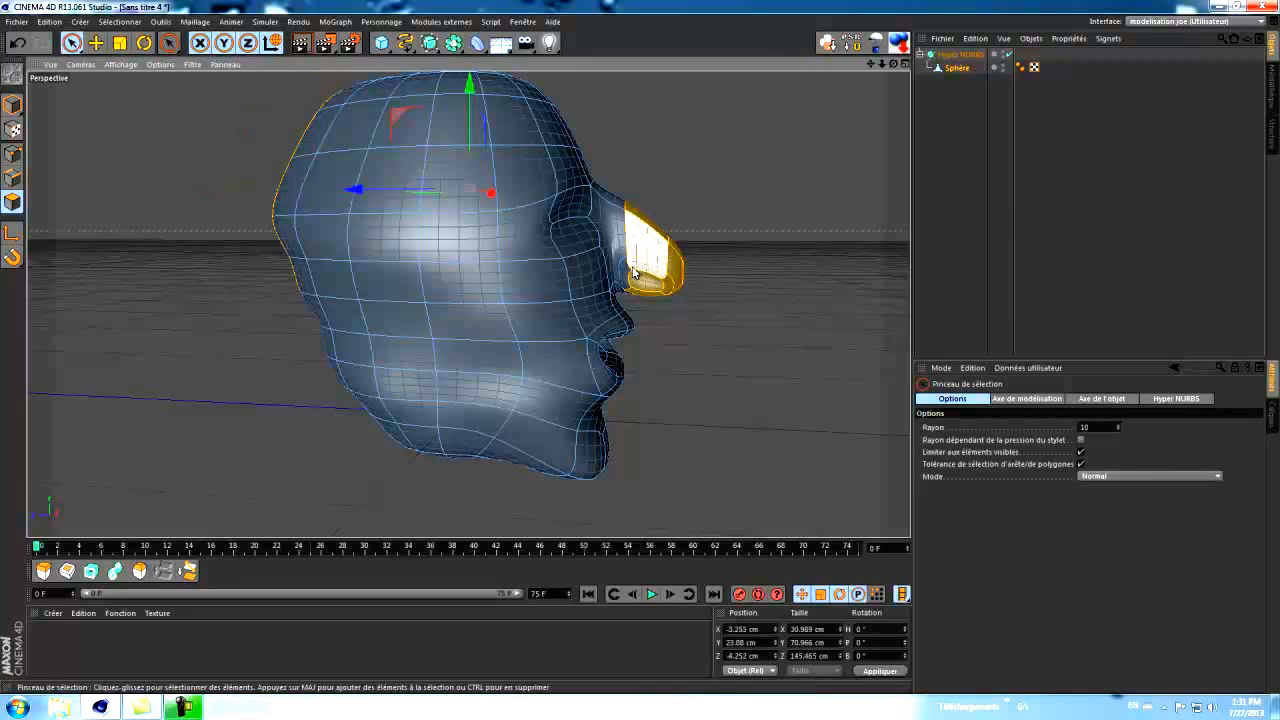
pyautogui.moveTo(640, 355)
pyautogui.keyDown('alt'); pyautogui.mouseDown()
pyautogui.moveTo(580, 352)
pyautogui.moveTo(639, 349)
pyautogui.mouseUp(); pyautogui.keyUp('alt')
pyautogui.moveTo(403, 230)
pyautogui.keyDown('ctrl'); pyautogui.mouseDown()
pyautogui.moveTo(420, 288)
pyautogui.moveTo(398, 292)
pyautogui.moveTo(386, 272)
pyautogui.mouseUp(); pyautogui.keyUp('ctrl')
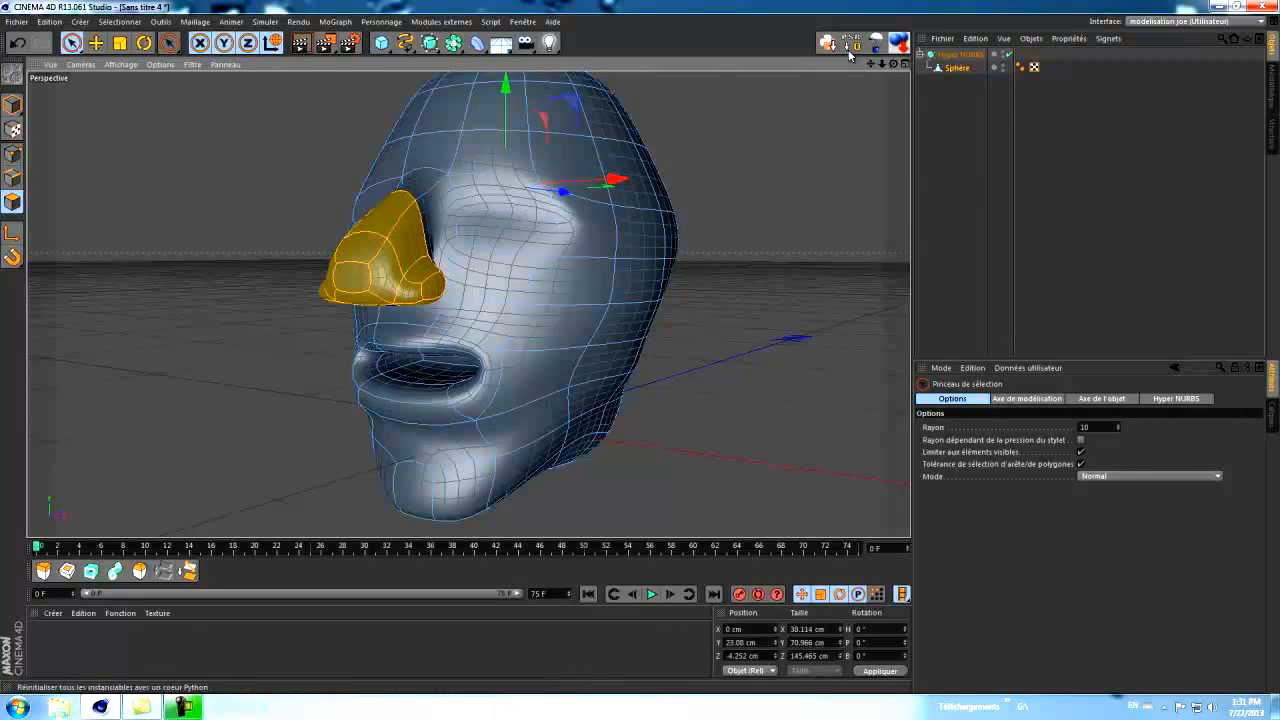
# Remove the nostril wing polygons on both sides from the selection and move the selected polygons about 3 cm toward the back along Z
pyautogui.moveTo(893, 64); pyautogui.dragTo(640, 348)
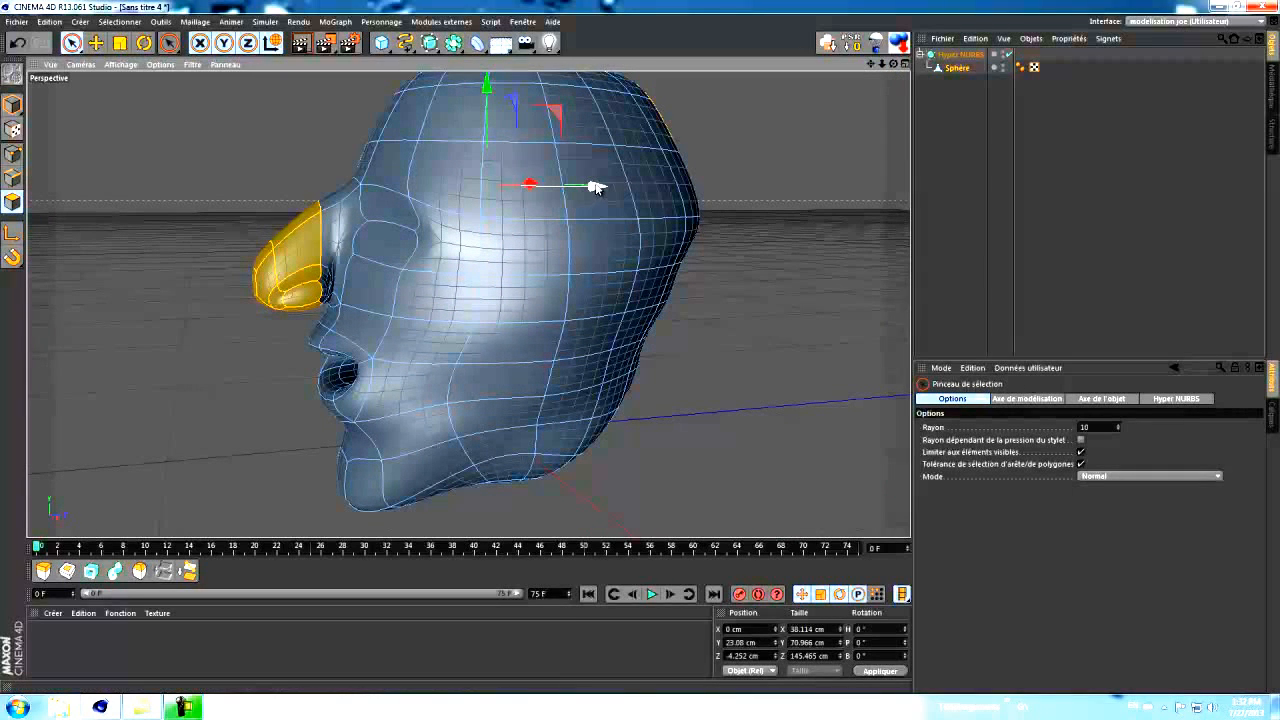
pyautogui.moveTo(595, 187); pyautogui.dragTo(596, 190)
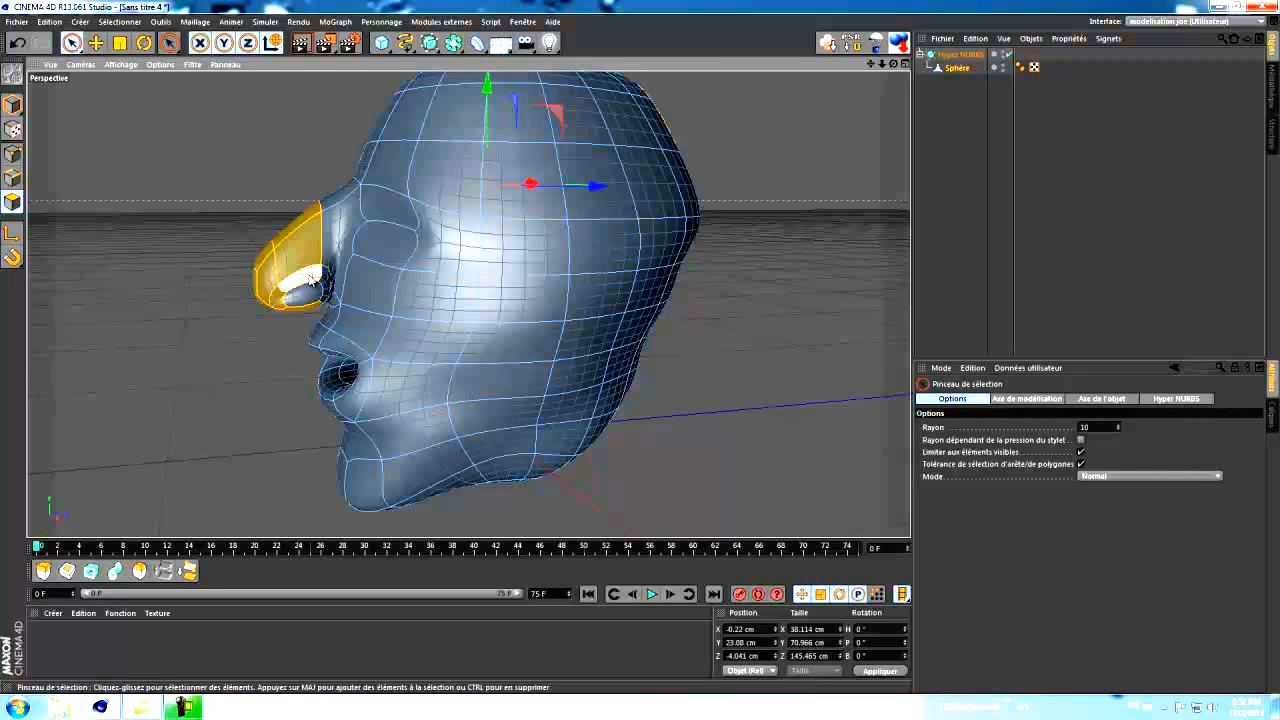
pyautogui.moveTo(893, 64); pyautogui.dragTo(640, 352)
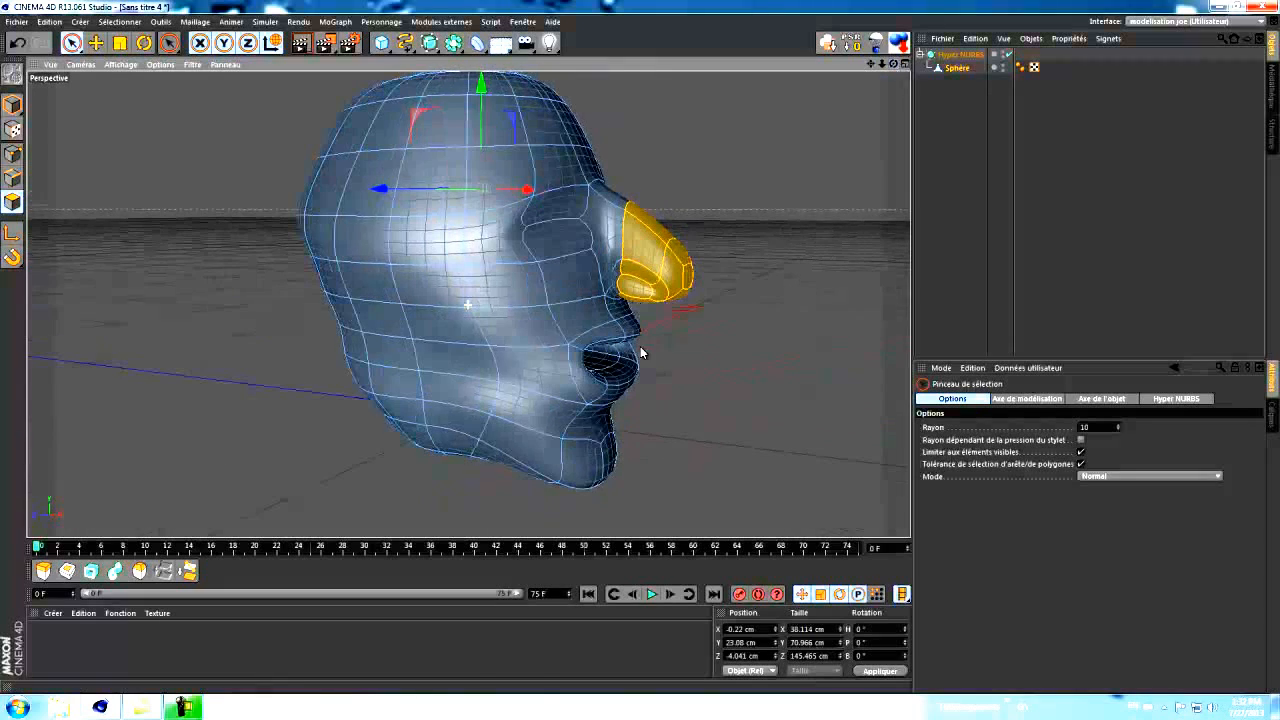
pyautogui.keyDown('shift'); pyautogui.click(632, 291); pyautogui.keyUp('shift')
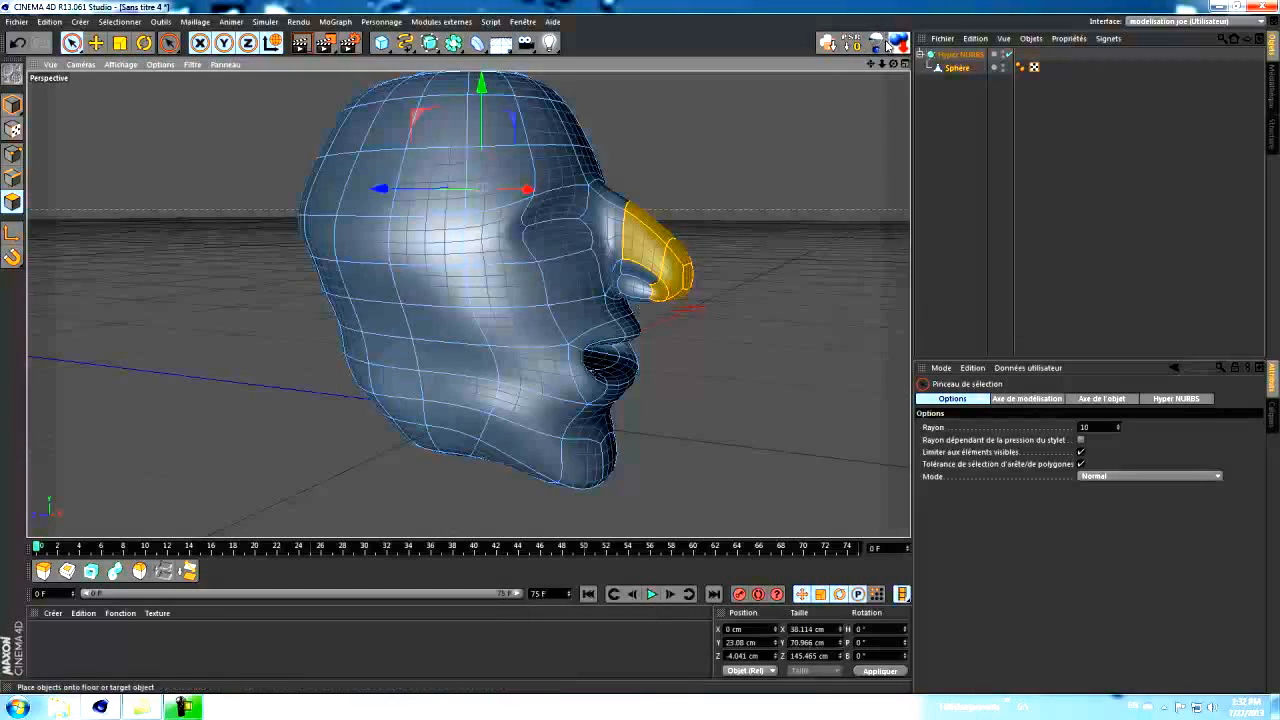
pyautogui.moveTo(641, 353); pyautogui.dragTo(641, 353)
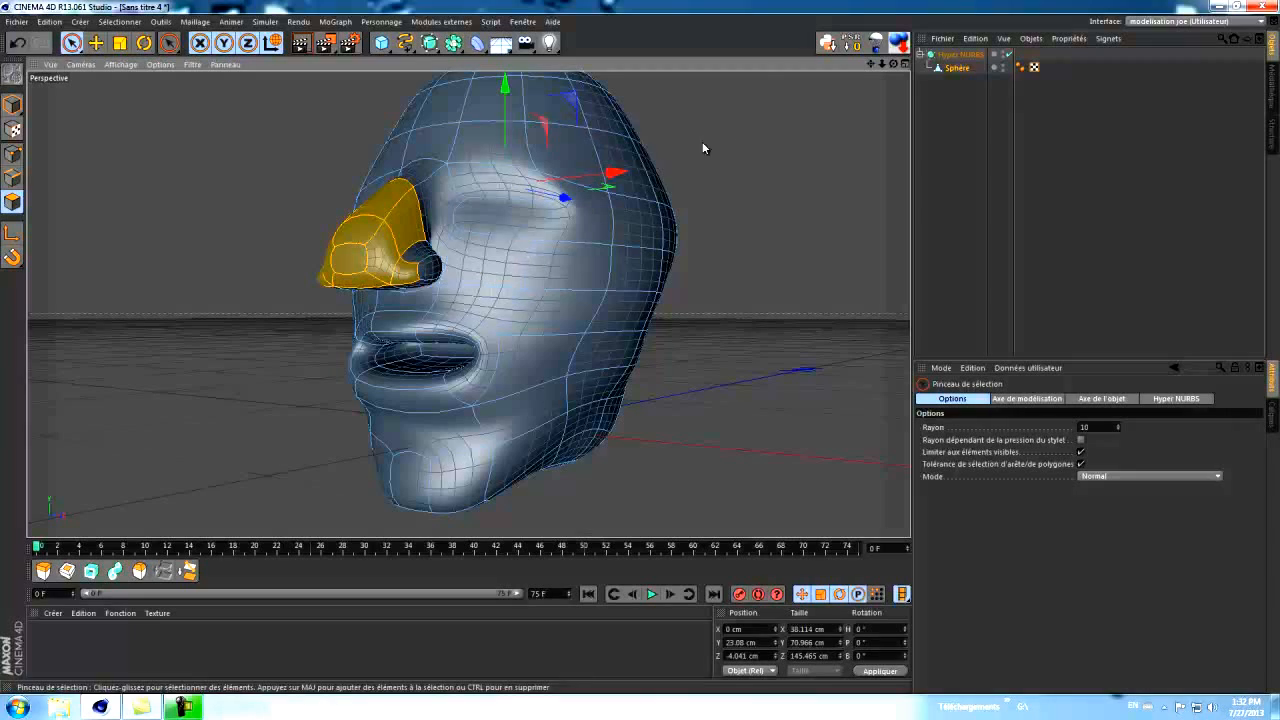
pyautogui.moveTo(893, 64); pyautogui.dragTo(770, 119)
pyautogui.moveTo(596, 188); pyautogui.dragTo(602, 190)
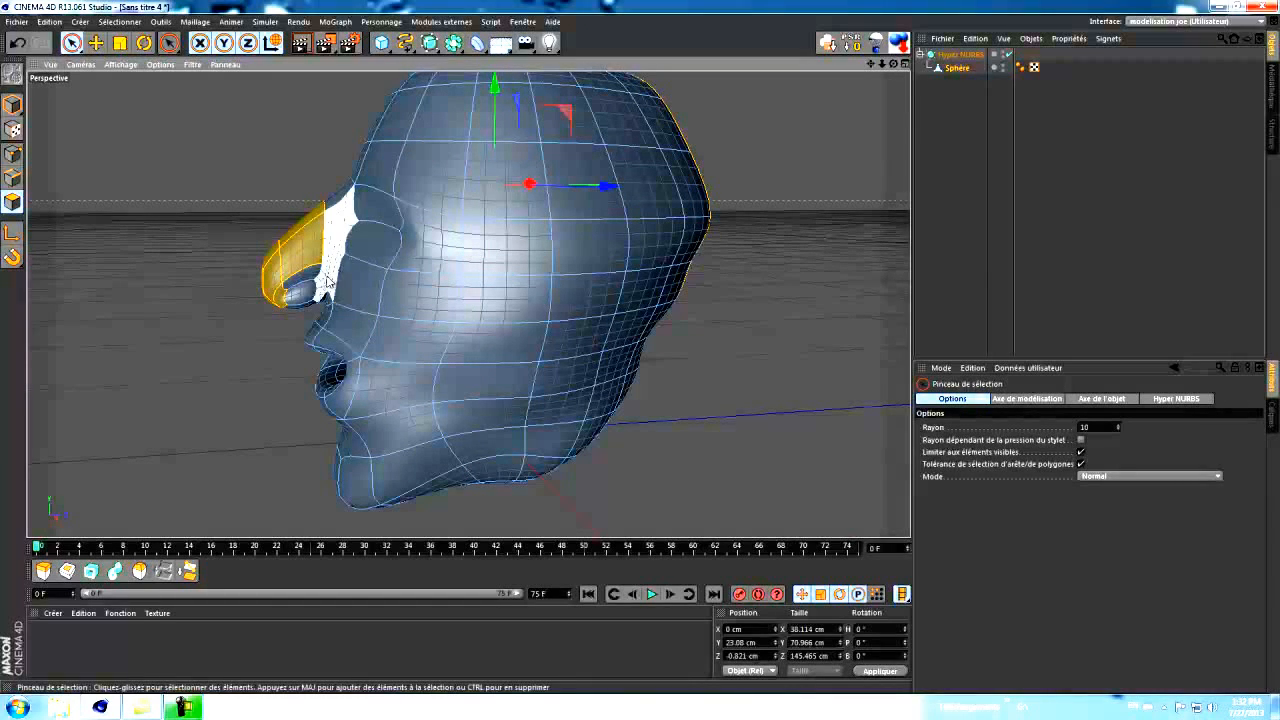
# Add the nostril wing polygons on both sides of the nose back to the selection
pyautogui.moveTo(893, 63); pyautogui.dragTo(641, 346)
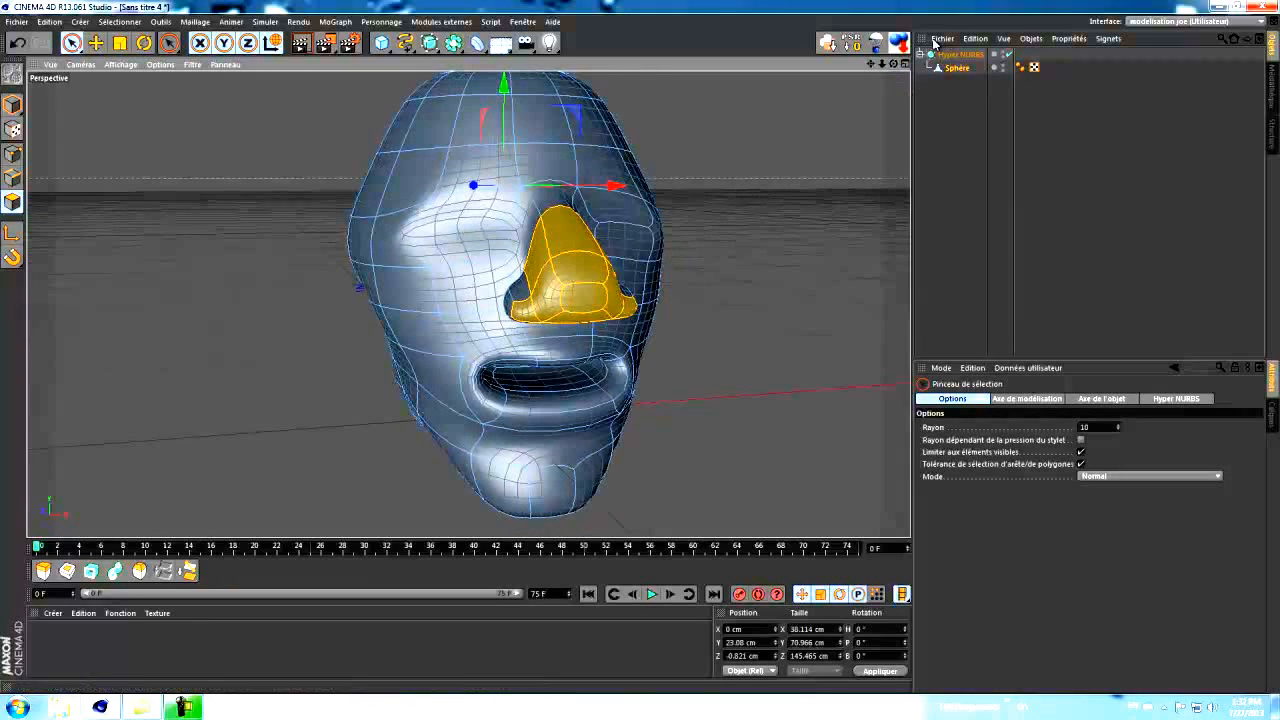
pyautogui.moveTo(896, 67); pyautogui.dragTo(640, 266)
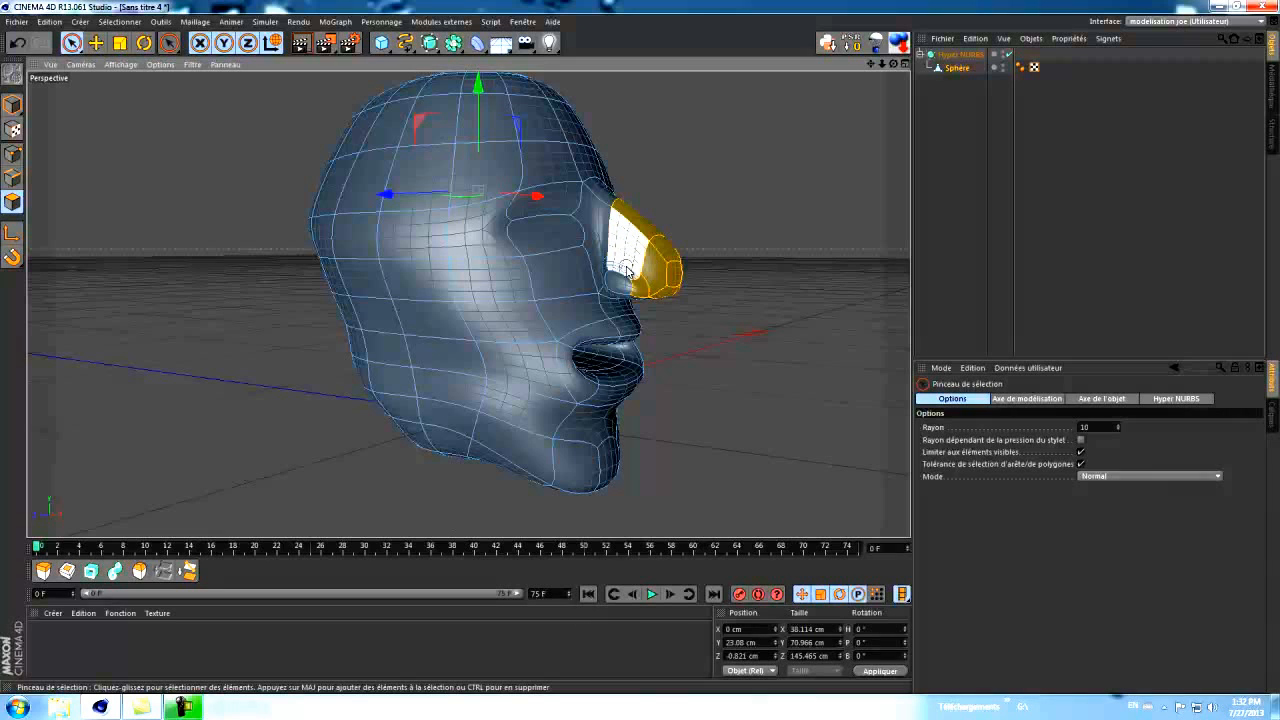
pyautogui.moveTo(627, 270)
pyautogui.mouseDown()
pyautogui.moveTo(627, 284)
pyautogui.moveTo(678, 297)
pyautogui.mouseUp()
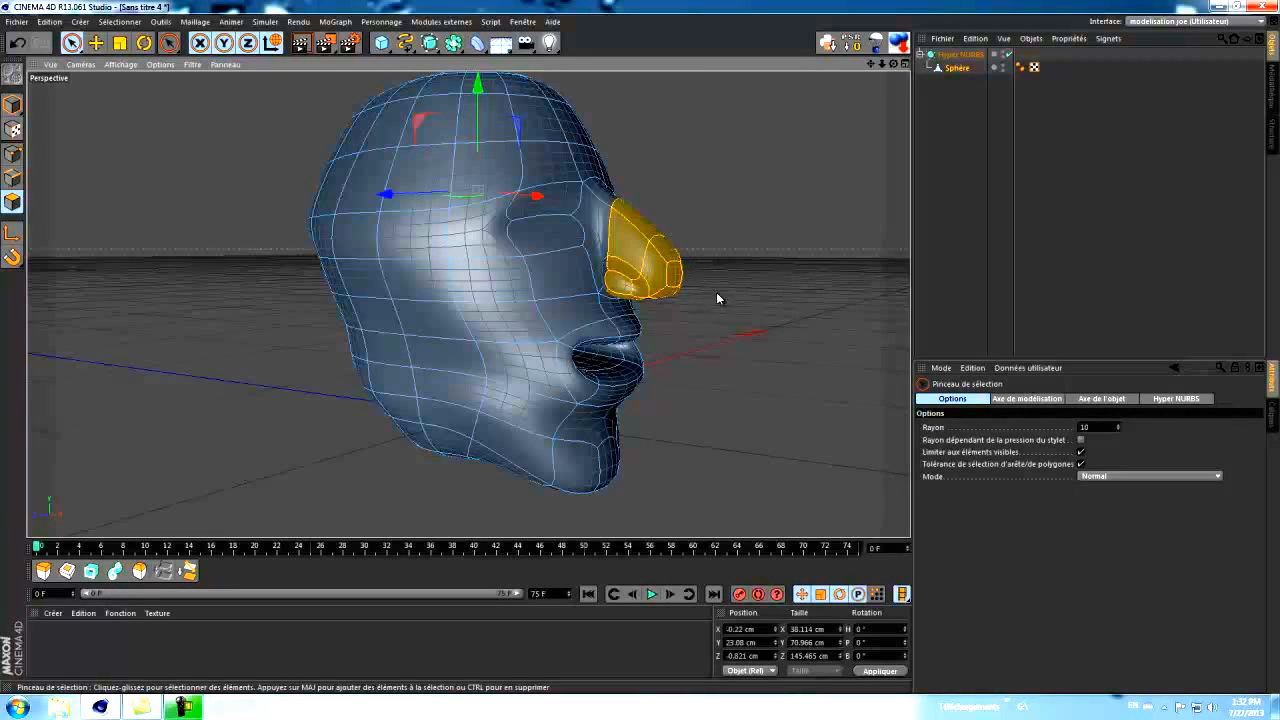
pyautogui.moveTo(893, 64); pyautogui.dragTo(639, 347)
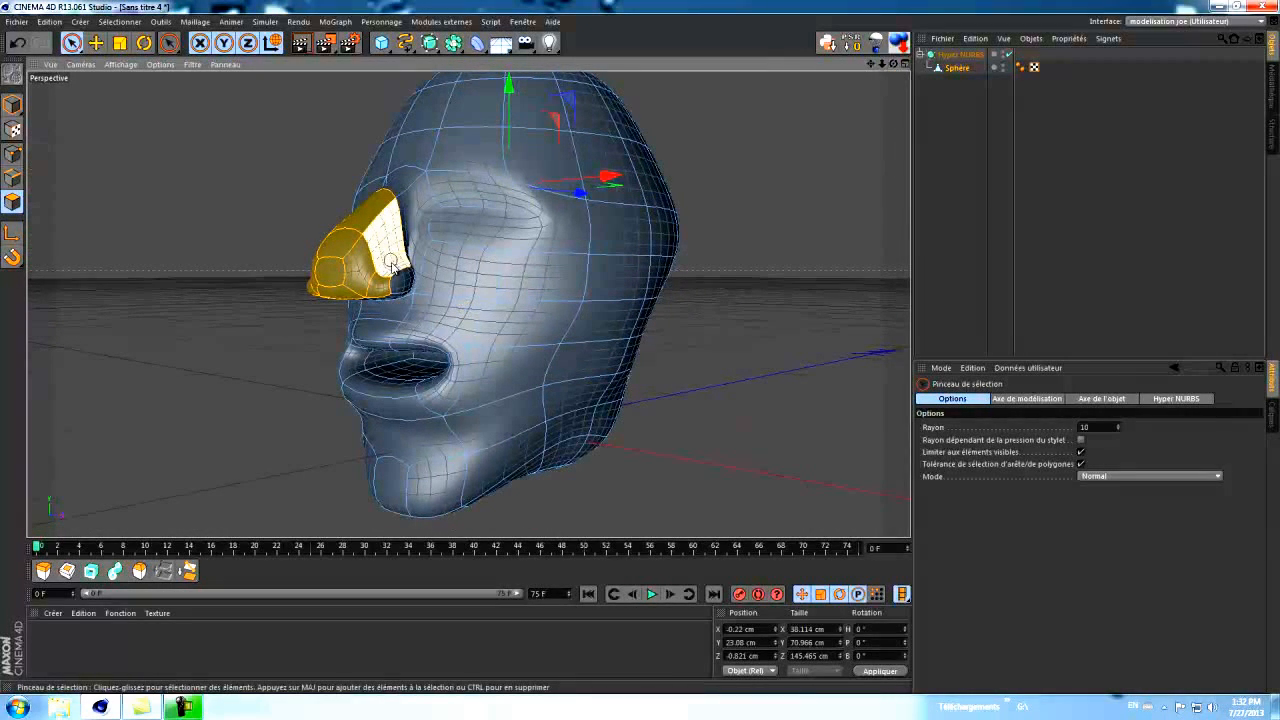
pyautogui.keyDown('shift'); pyautogui.click(390, 290); pyautogui.keyUp('shift')
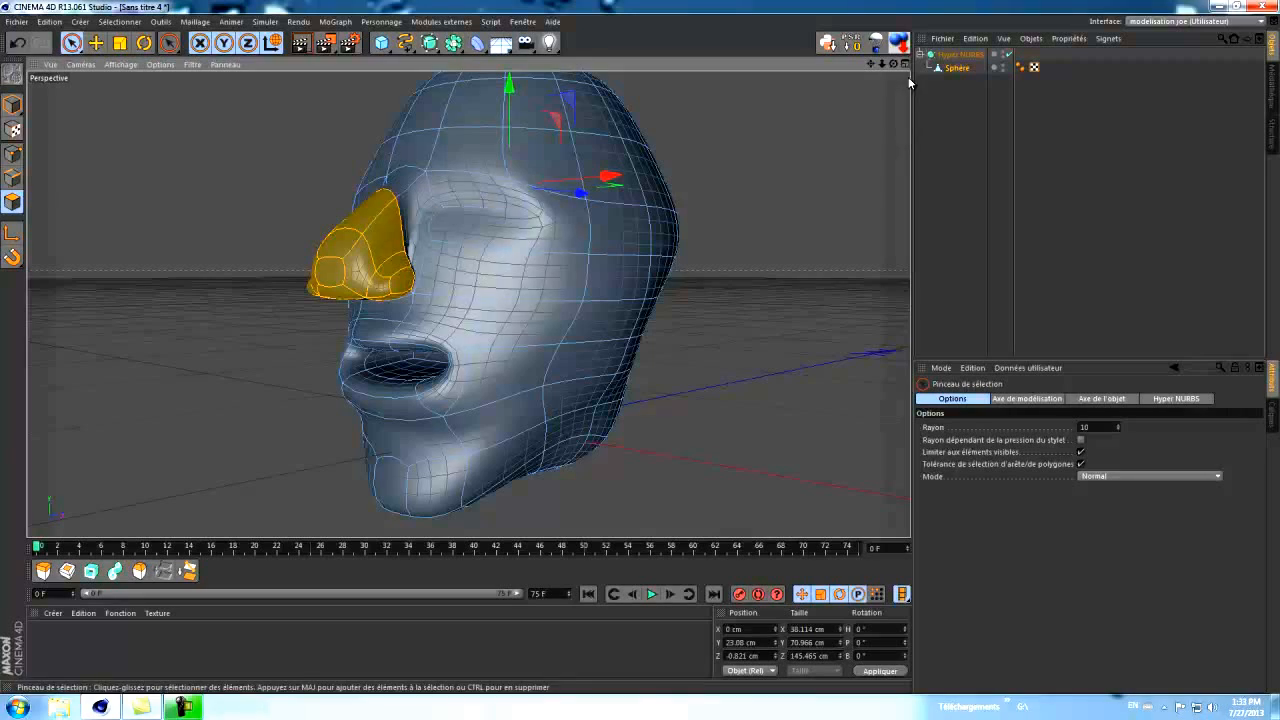
# Scale the selected nose polygons narrower along X to about 30.4 cm wide, and deselect the mesh to check the smoothed face
pyautogui.moveTo(894, 66)
pyautogui.mouseDown()
pyautogui.moveTo(640, 345)
pyautogui.moveTo(842, 96)
pyautogui.mouseUp()
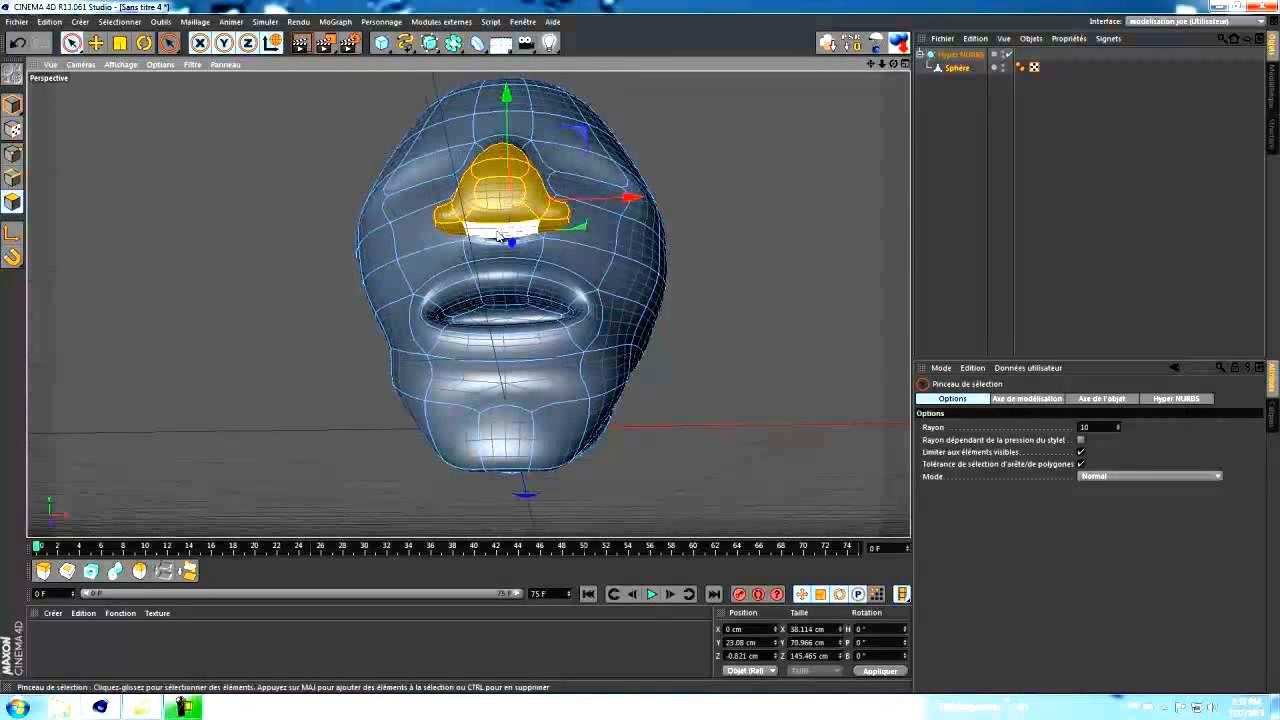
pyautogui.moveTo(894, 66); pyautogui.dragTo(641, 357)
pyautogui.click(122, 43)
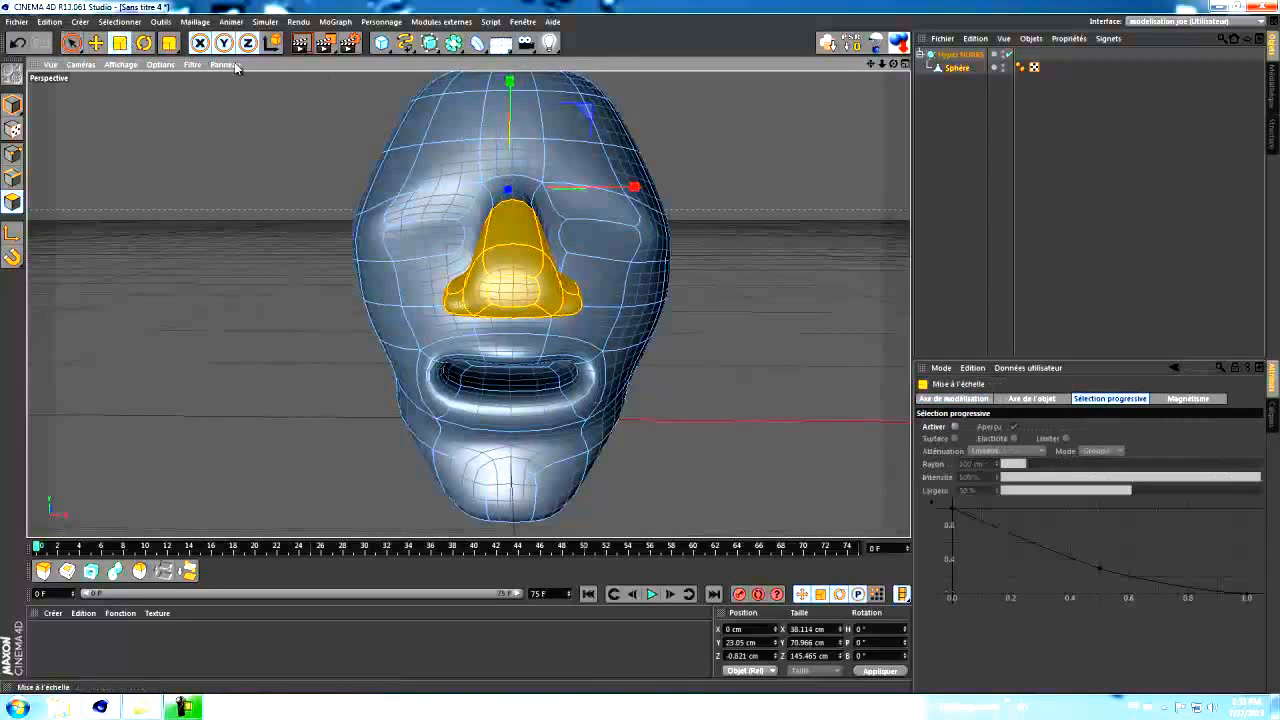
pyautogui.moveTo(633, 187); pyautogui.dragTo(609, 201)
pyautogui.moveTo(894, 67); pyautogui.dragTo(639, 346)
pyautogui.click(955, 158)
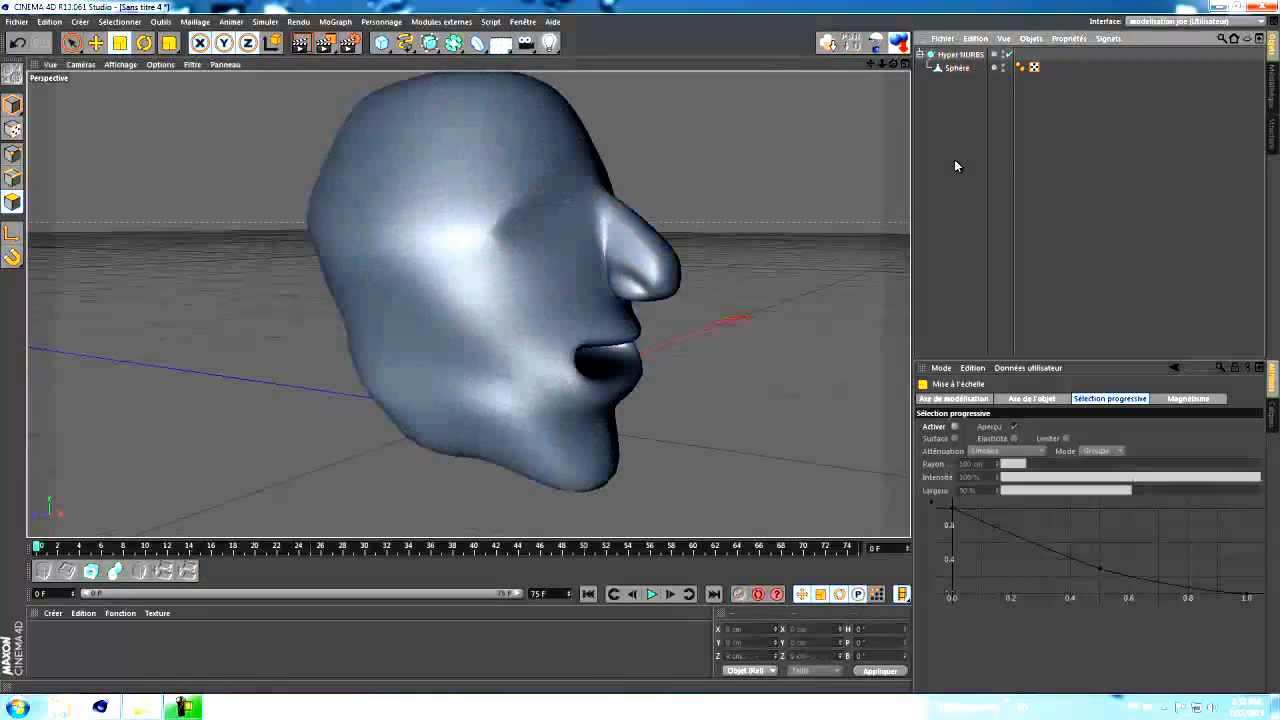
pyautogui.moveTo(889, 63); pyautogui.dragTo(640, 352)
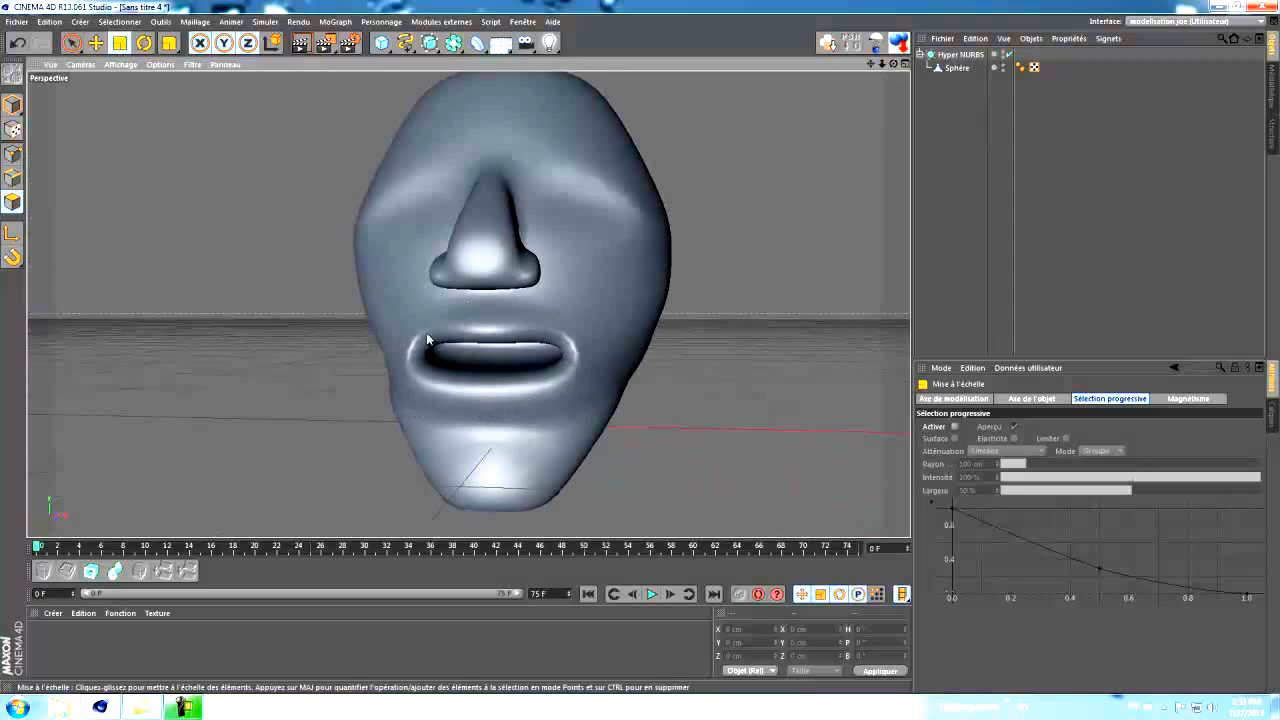
pyautogui.moveTo(893, 64); pyautogui.dragTo(640, 349)
# Reselect the Sphère mesh, select the edges beside the nose root on both sides in edge mode, and connect them across the bridge
pyautogui.click(956, 67)
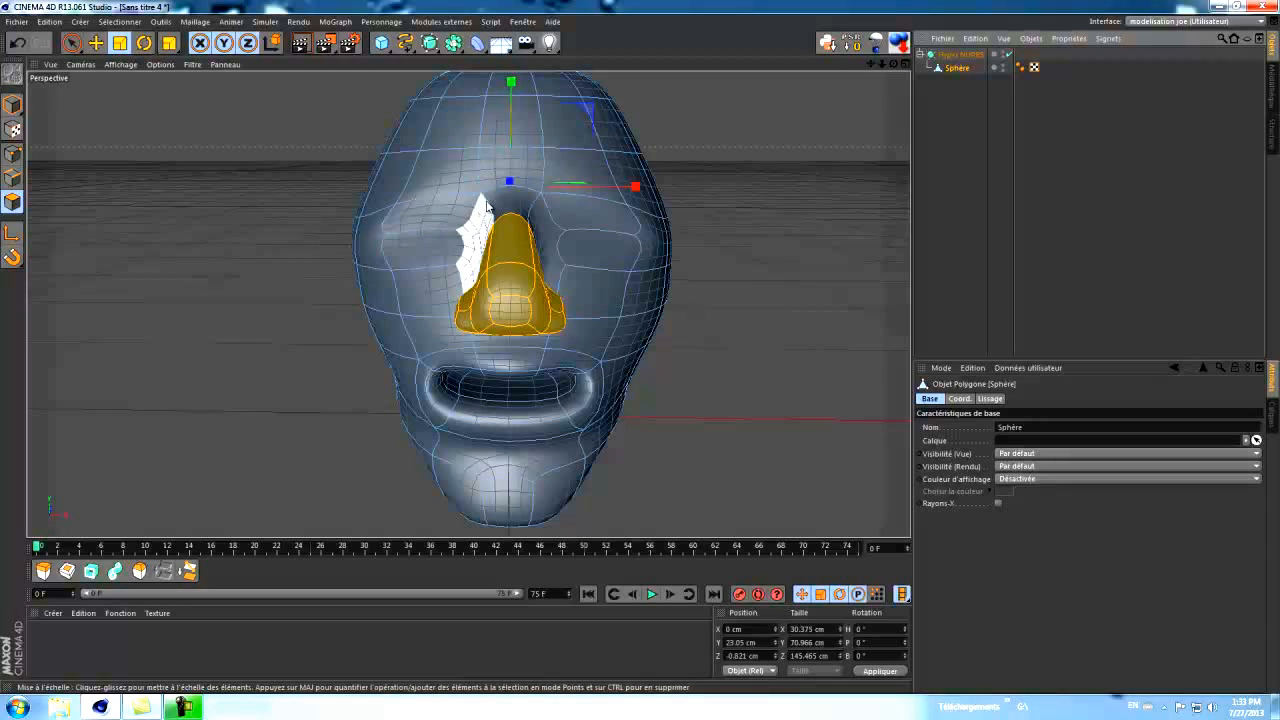
pyautogui.click(13, 177)
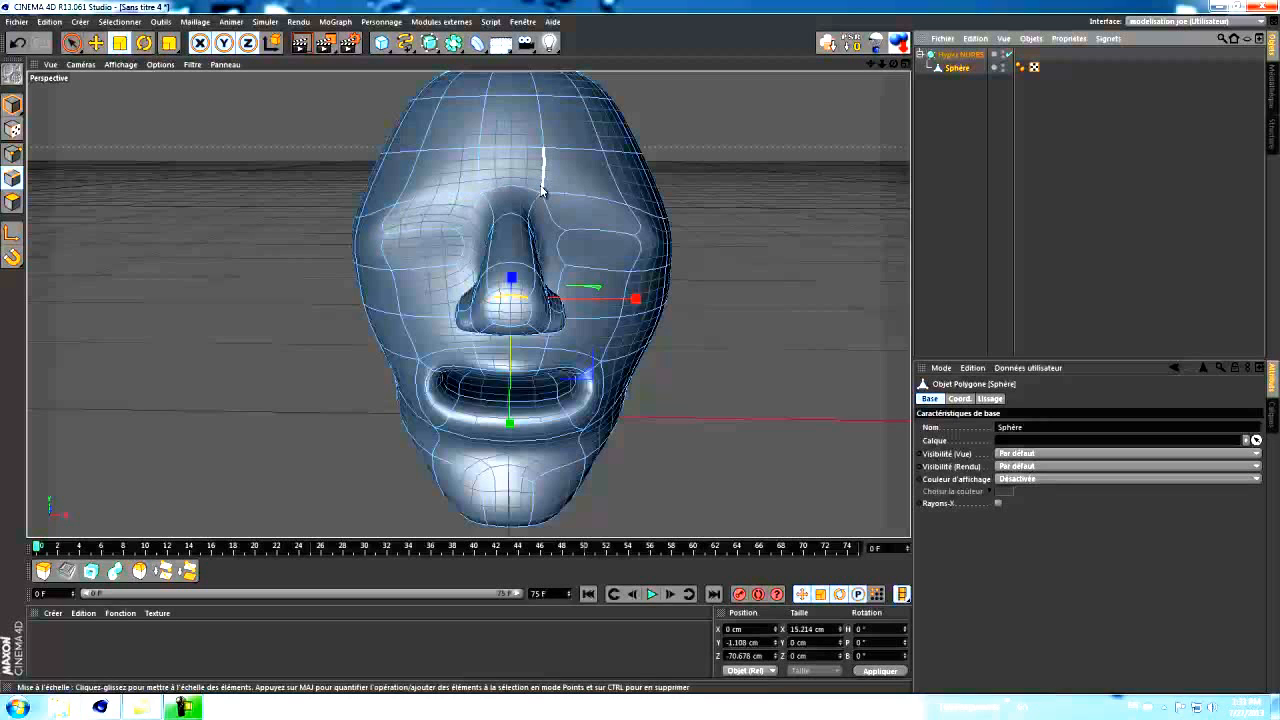
pyautogui.keyDown('shift'); pyautogui.click(484, 210); pyautogui.keyUp('shift')
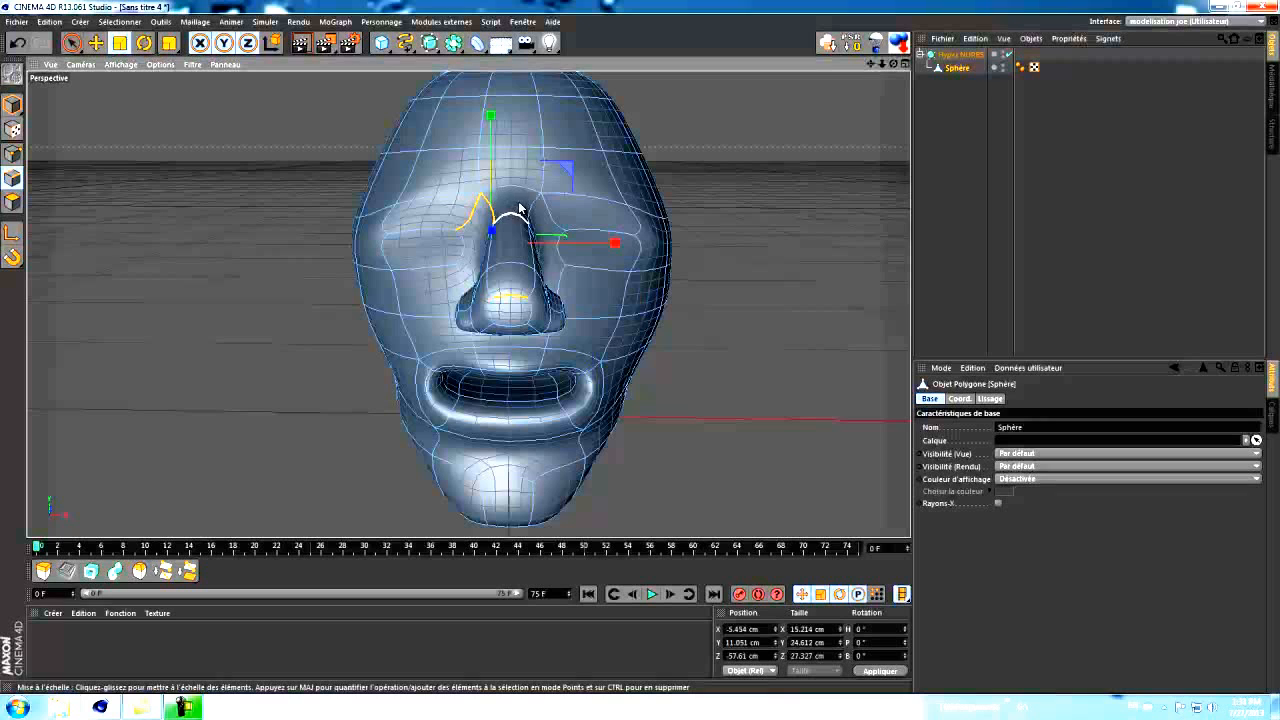
pyautogui.keyDown('shift'); pyautogui.click(532, 206); pyautogui.keyUp('shift')
pyautogui.keyDown('shift'); pyautogui.click(548, 210); pyautogui.keyUp('shift')
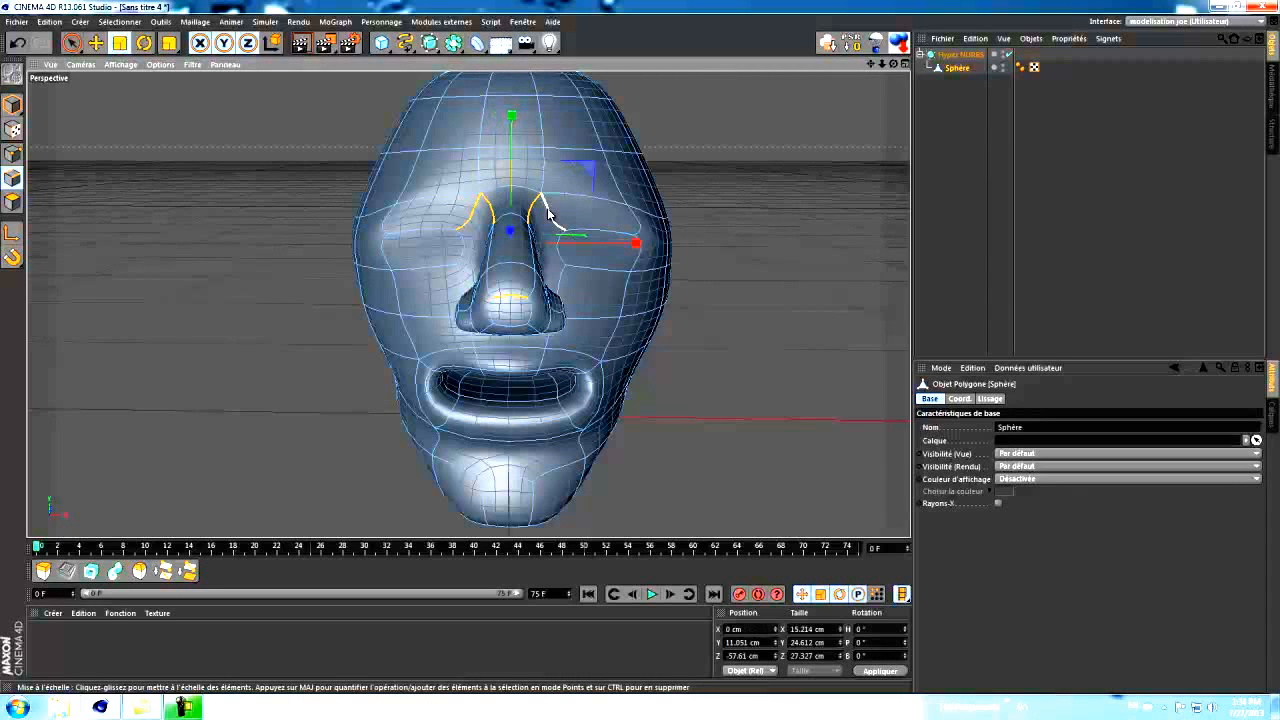
pyautogui.click(167, 571)
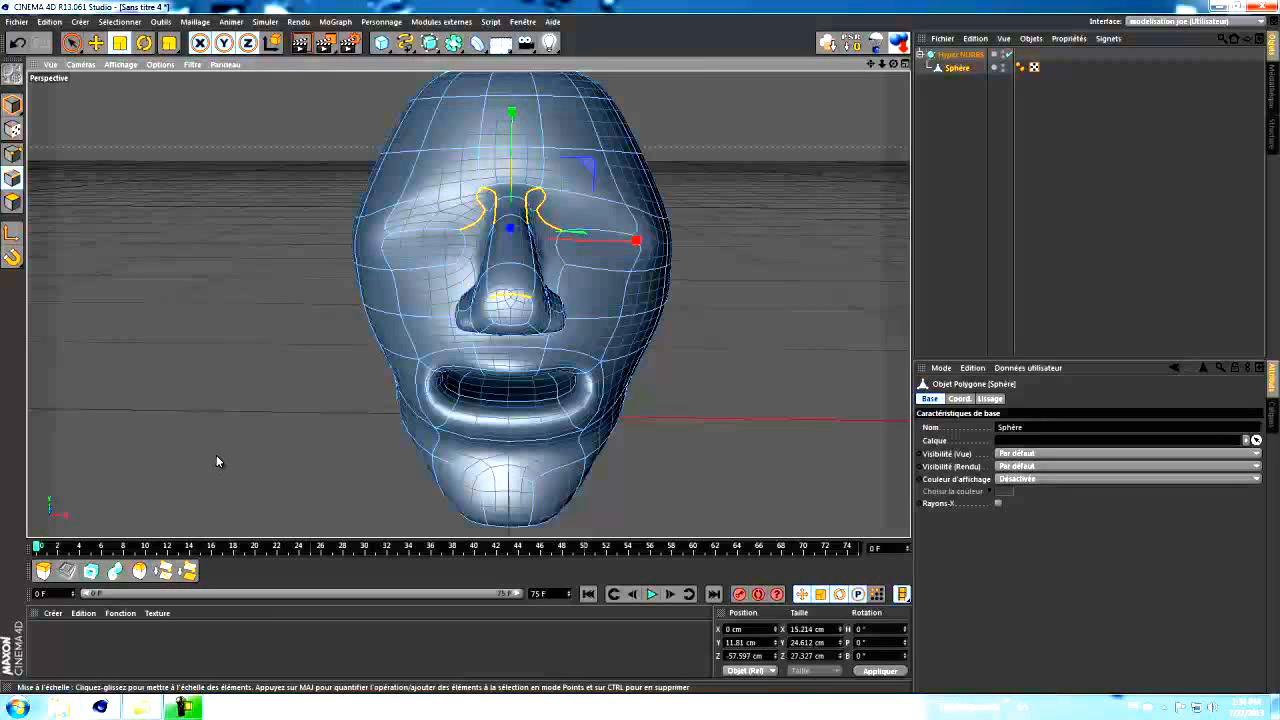
# Narrow the new edge across the nose root along X, and scale the bridge edges just below it to about 10.8 cm wide
pyautogui.click(507, 197)
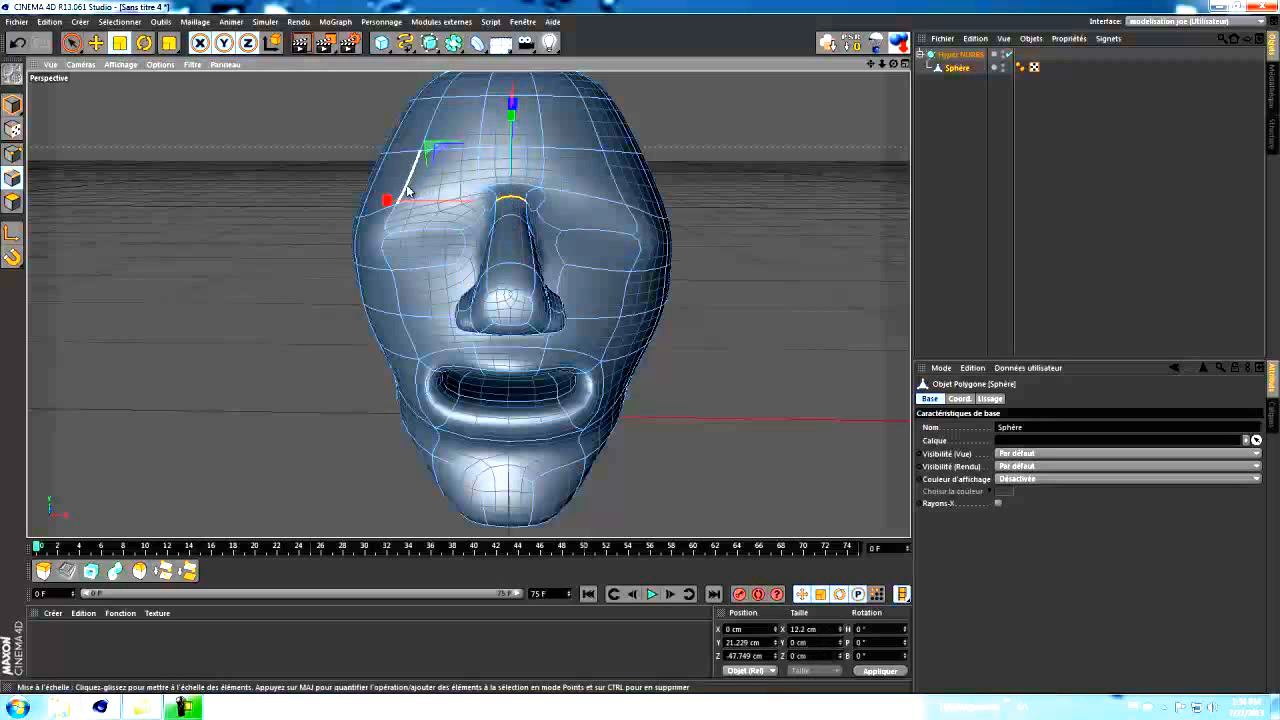
pyautogui.moveTo(386, 201)
pyautogui.mouseDown()
pyautogui.moveTo(429, 203)
pyautogui.moveTo(398, 201)
pyautogui.mouseUp()
pyautogui.click(511, 220)
pyautogui.click(503, 228)
pyautogui.keyDown('shift'); pyautogui.click(491, 237); pyautogui.keyUp('shift')
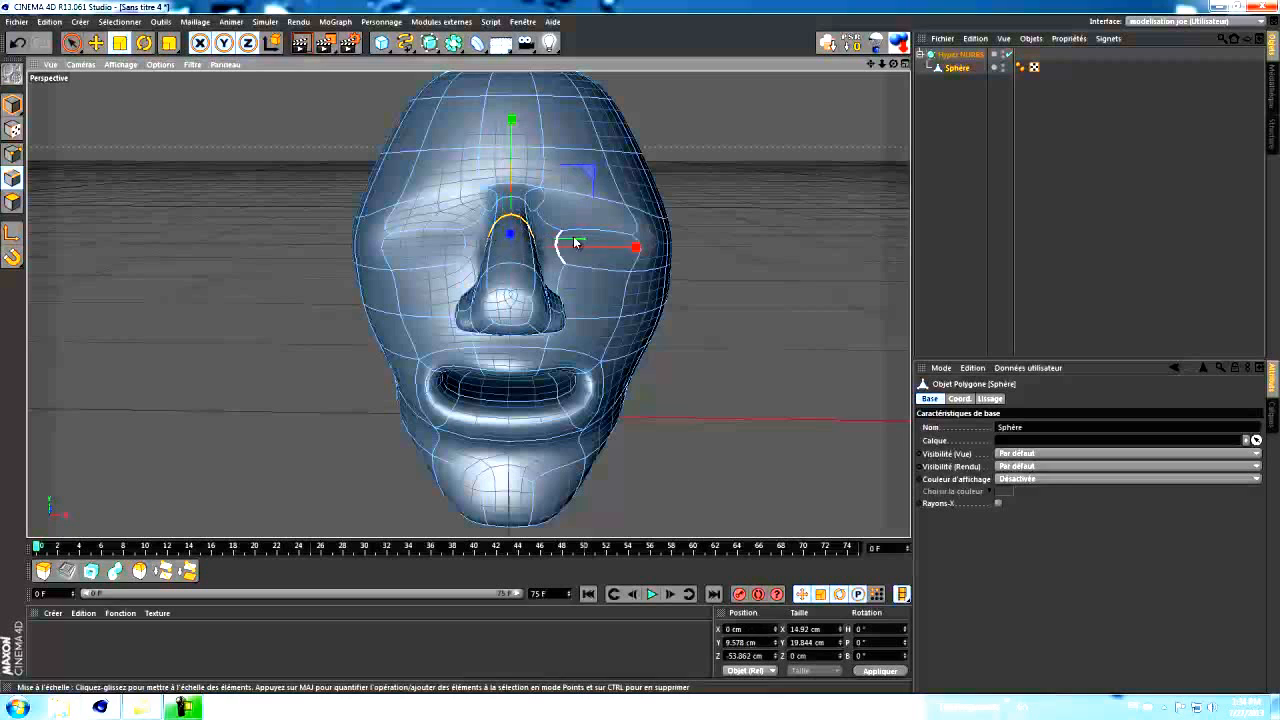
pyautogui.moveTo(634, 249); pyautogui.dragTo(601, 258)
pyautogui.moveTo(893, 64); pyautogui.dragTo(637, 346)
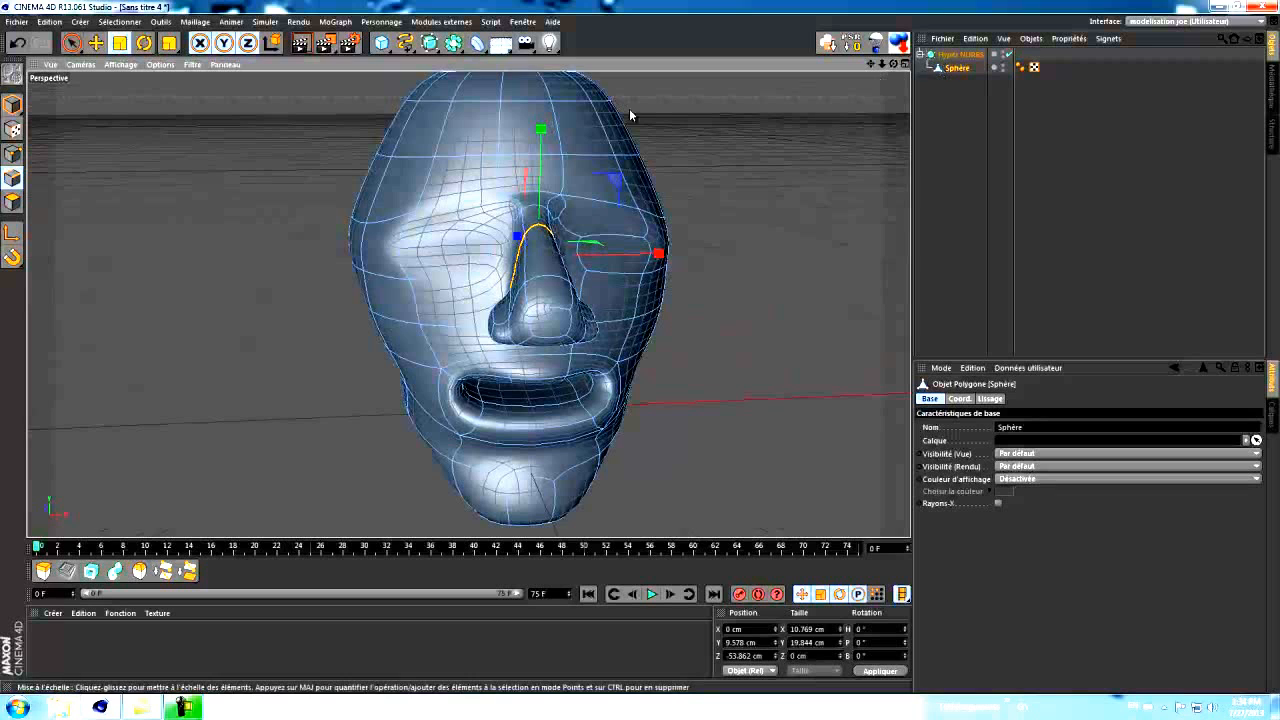
# Select the inner corner points of both eyes in point mode and try to scale them closer together along X
pyautogui.click(13, 153)
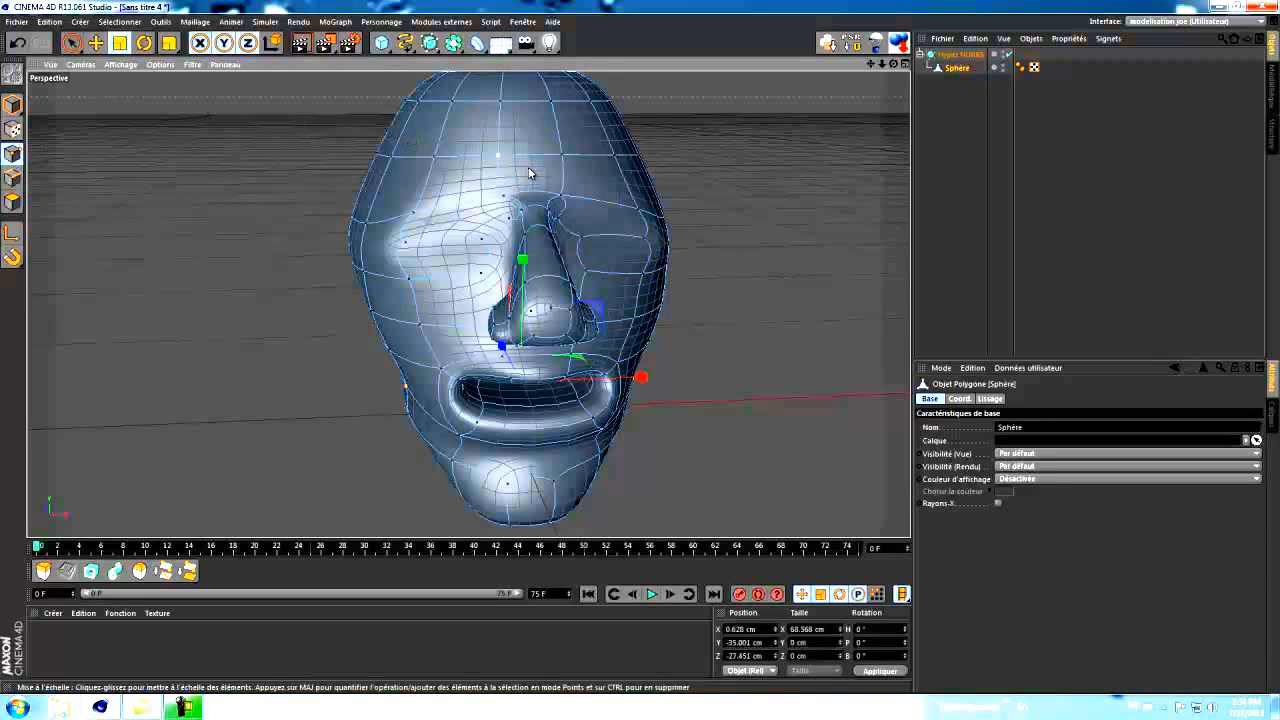
pyautogui.moveTo(893, 64); pyautogui.dragTo(639, 347)
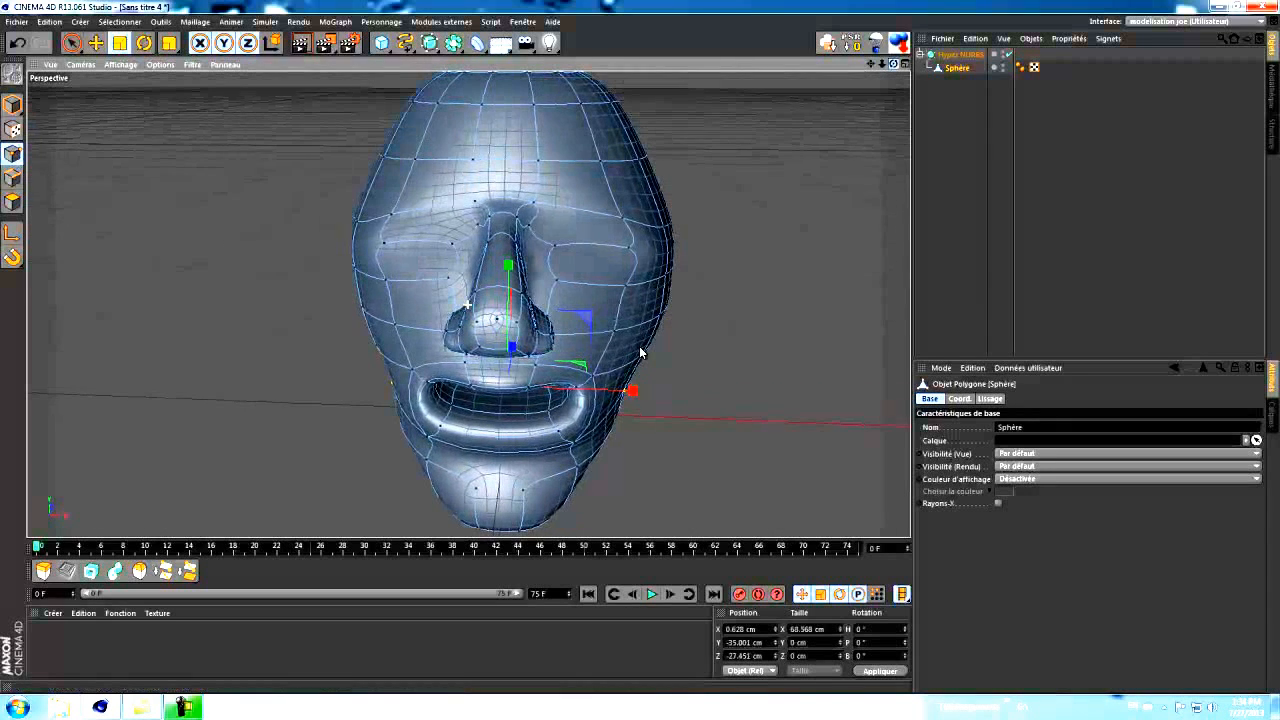
pyautogui.click(555, 245)
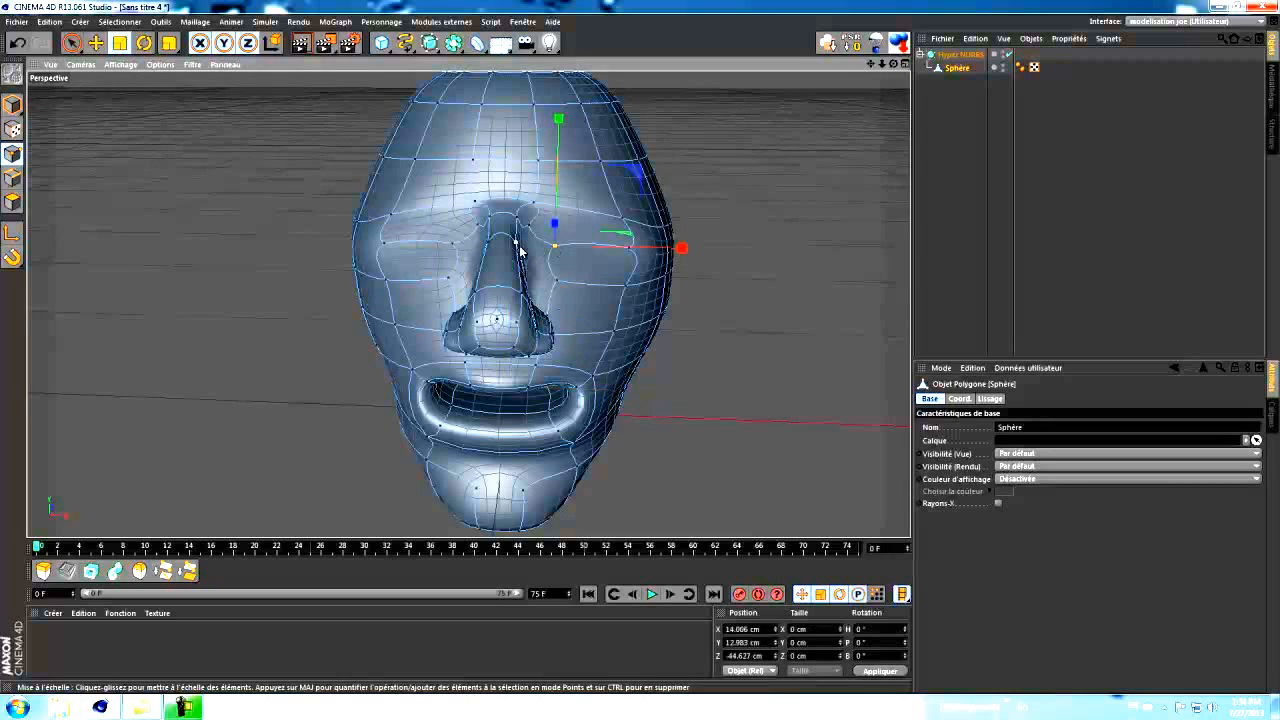
pyautogui.keyDown('shift'); pyautogui.click(451, 248); pyautogui.keyUp('shift')
pyautogui.moveTo(631, 247)
pyautogui.mouseDown()
pyautogui.moveTo(615, 253)
pyautogui.moveTo(629, 249)
pyautogui.mouseUp()
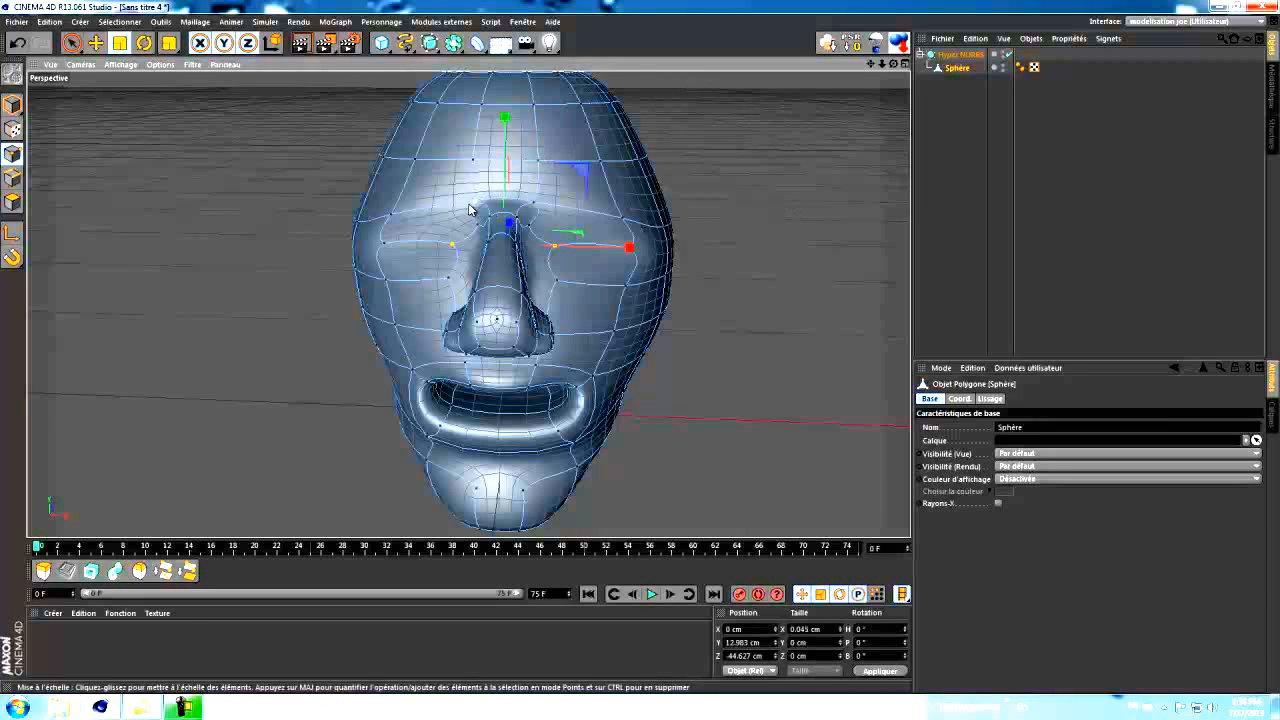
# Move only the inner eye corner point on the negative X side toward the nose, to about -10.8 cm on X
pyautogui.click(451, 248)
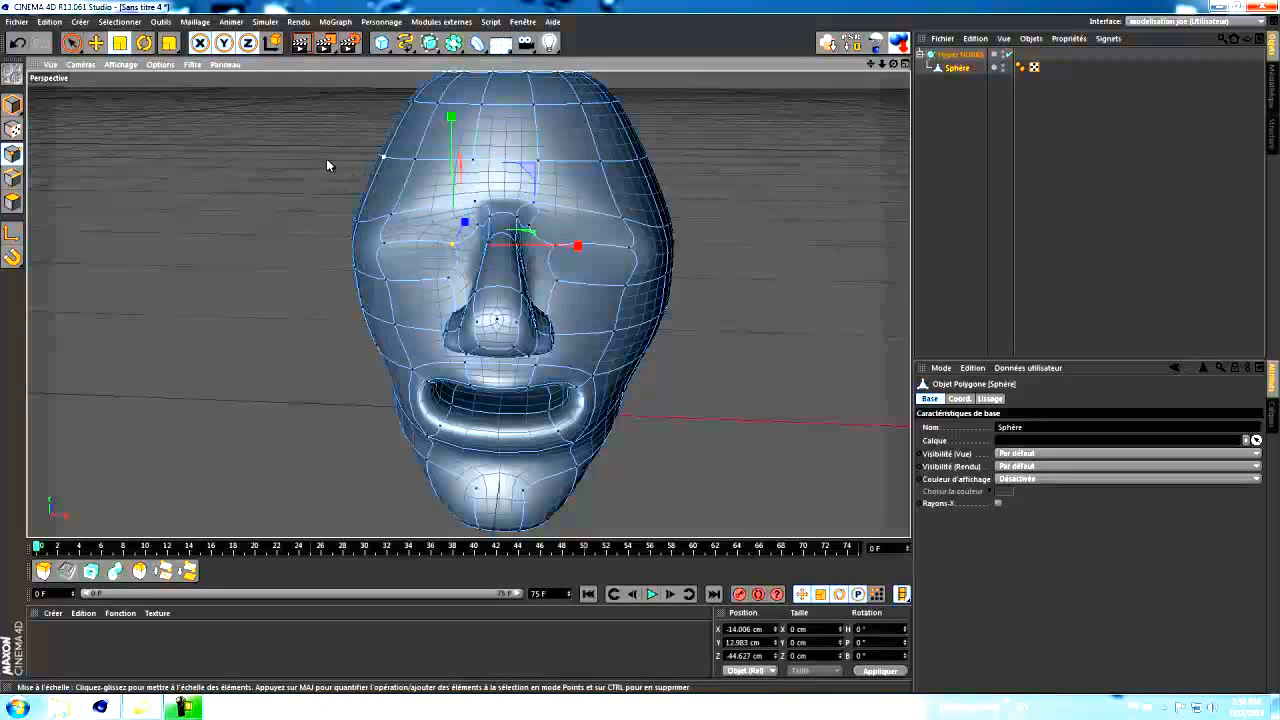
pyautogui.click(97, 44)
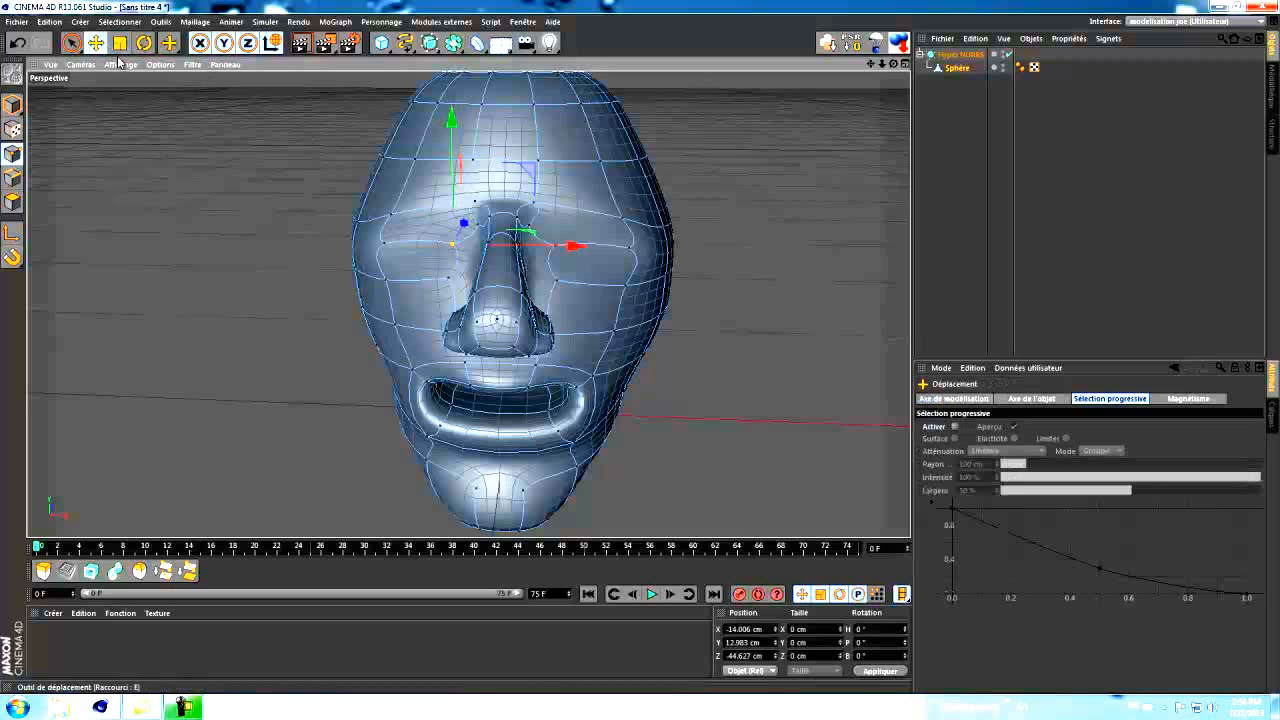
pyautogui.moveTo(580, 249)
pyautogui.mouseDown()
pyautogui.moveTo(601, 247)
pyautogui.moveTo(585, 247)
pyautogui.moveTo(594, 230)
pyautogui.moveTo(567, 231)
pyautogui.mouseUp()
pyautogui.click(482, 227)
pyautogui.click(456, 246)
pyautogui.moveTo(578, 248)
pyautogui.mouseDown()
pyautogui.moveTo(600, 248)
pyautogui.moveTo(585, 247)
pyautogui.mouseUp()
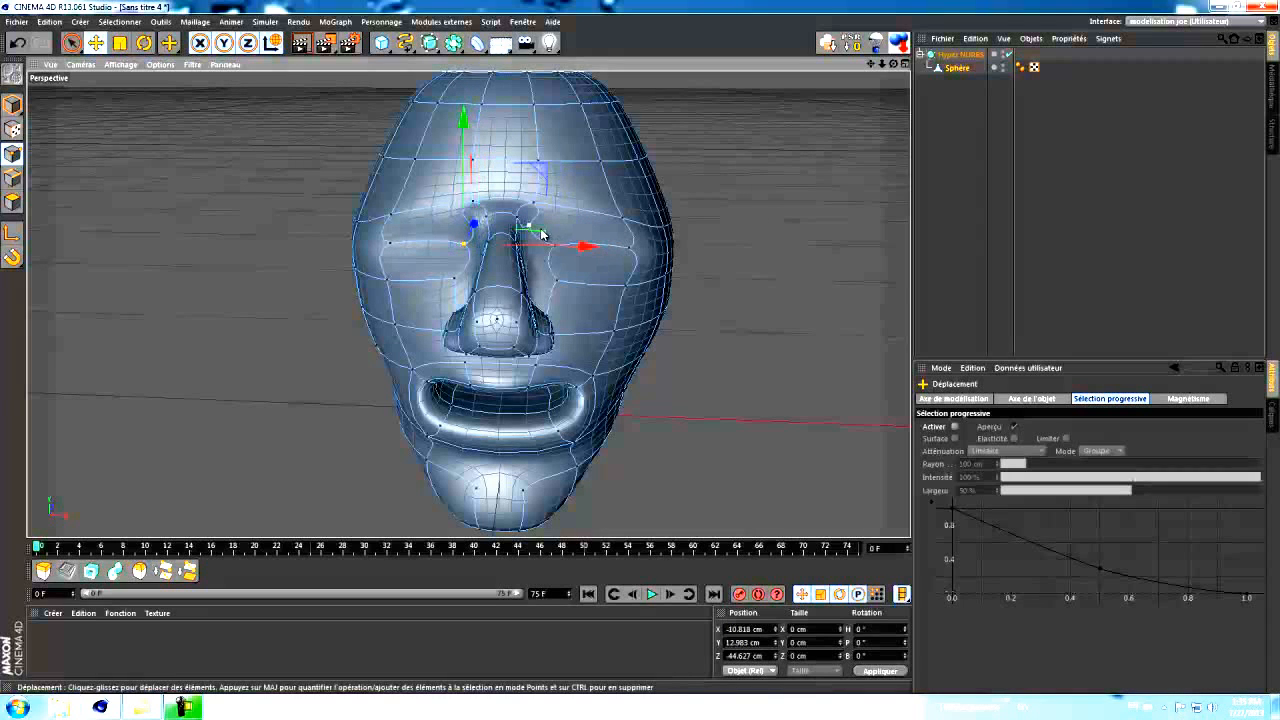
# Move the inner corner point of the other eye toward the nose, to about 9.1 cm on X
pyautogui.click(529, 207)
pyautogui.moveTo(654, 226); pyautogui.dragTo(659, 263)
pyautogui.click(559, 247)
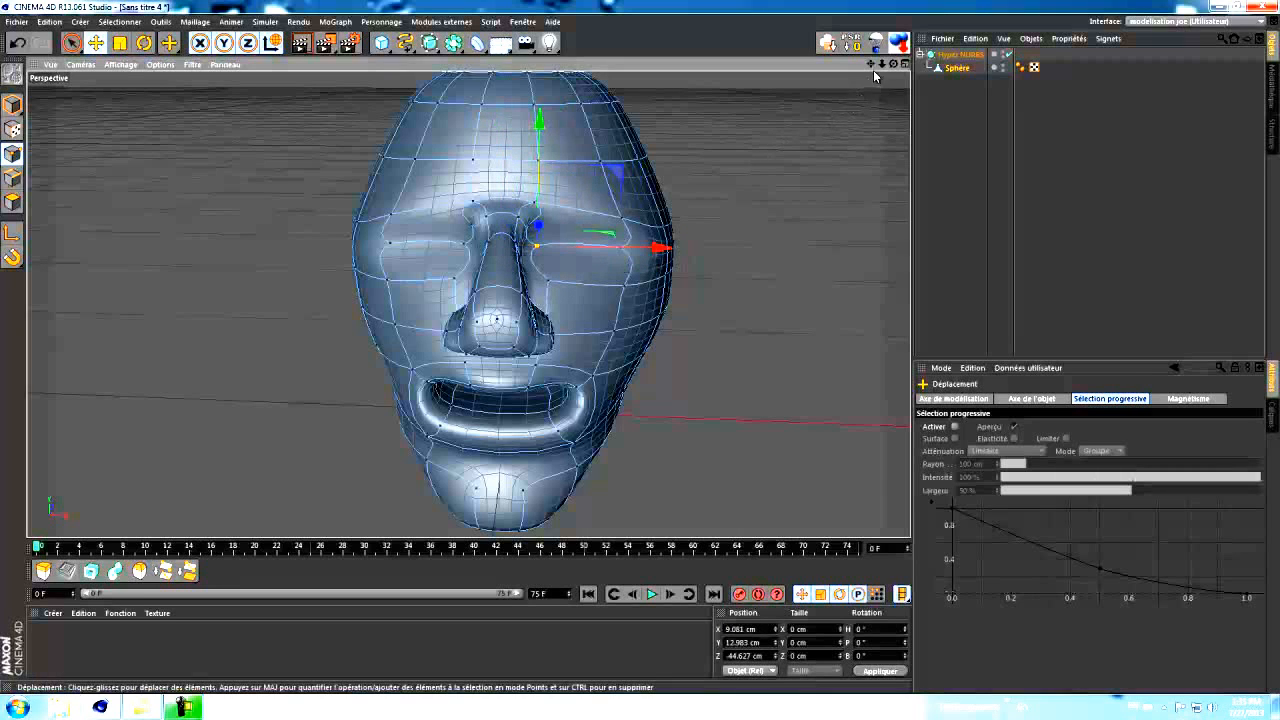
# Select both inner eye corner points, push them back to about -39.7 cm on Z, and deselect the mesh to check the face
pyautogui.moveTo(893, 64); pyautogui.dragTo(585, 257)
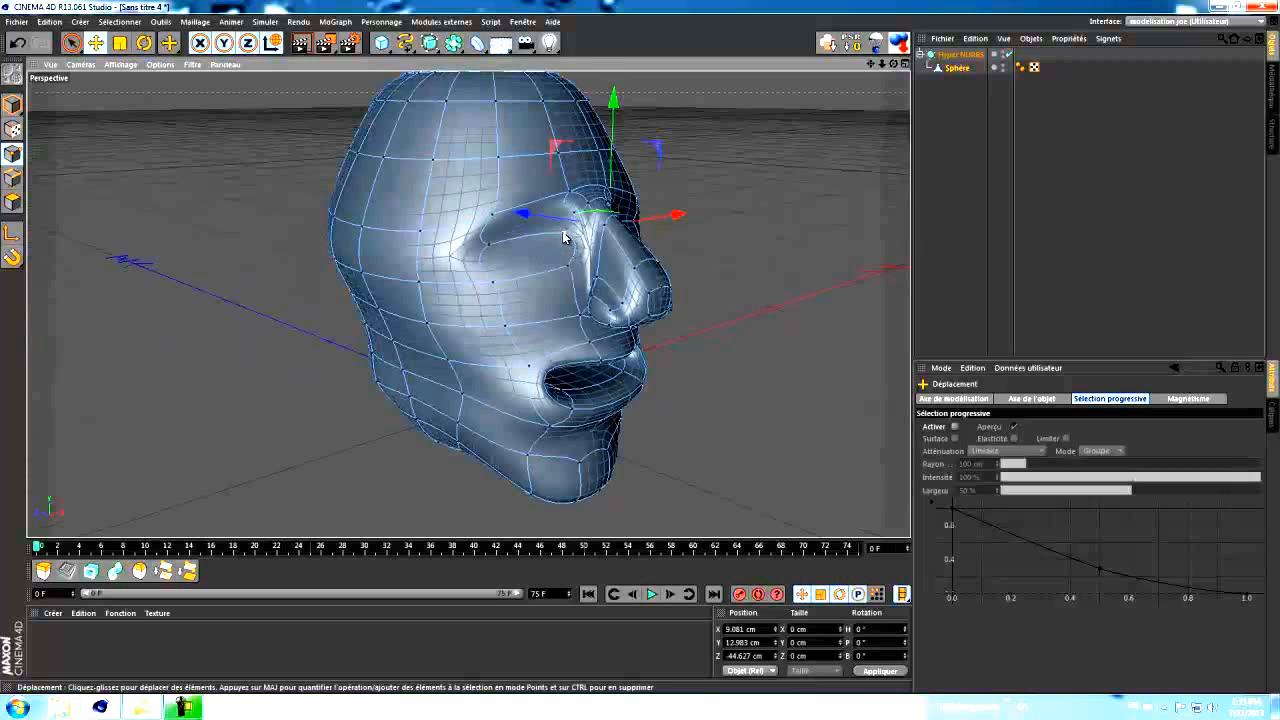
pyautogui.click(565, 237)
pyautogui.moveTo(893, 64); pyautogui.dragTo(636, 353)
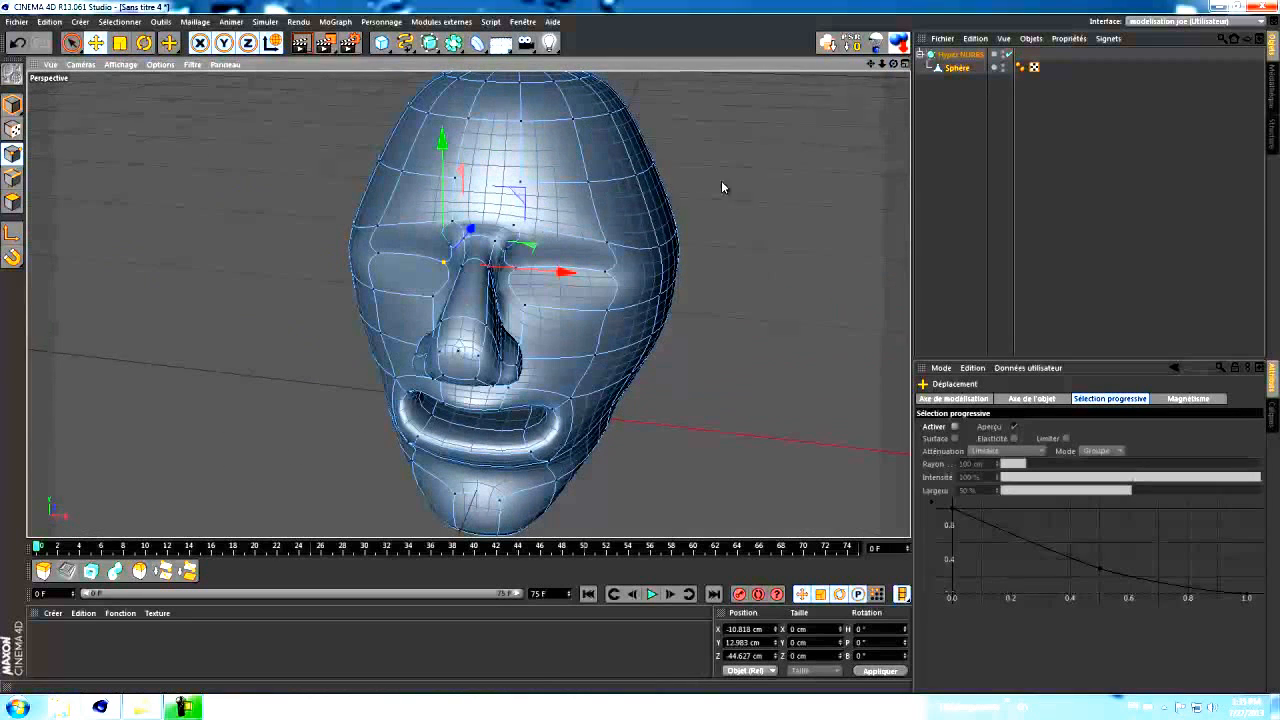
pyautogui.keyDown('shift'); pyautogui.click(513, 269); pyautogui.keyUp('shift')
pyautogui.moveTo(503, 234); pyautogui.dragTo(508, 228)
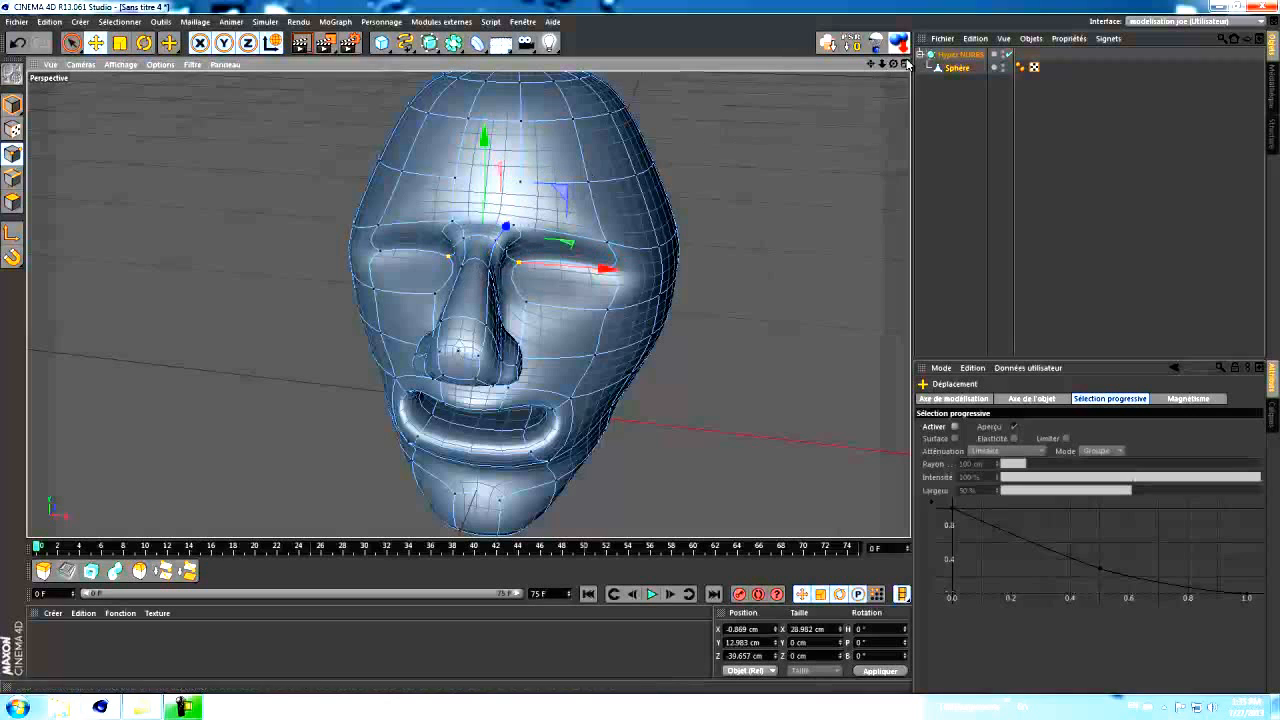
pyautogui.moveTo(893, 64); pyautogui.dragTo(645, 350)
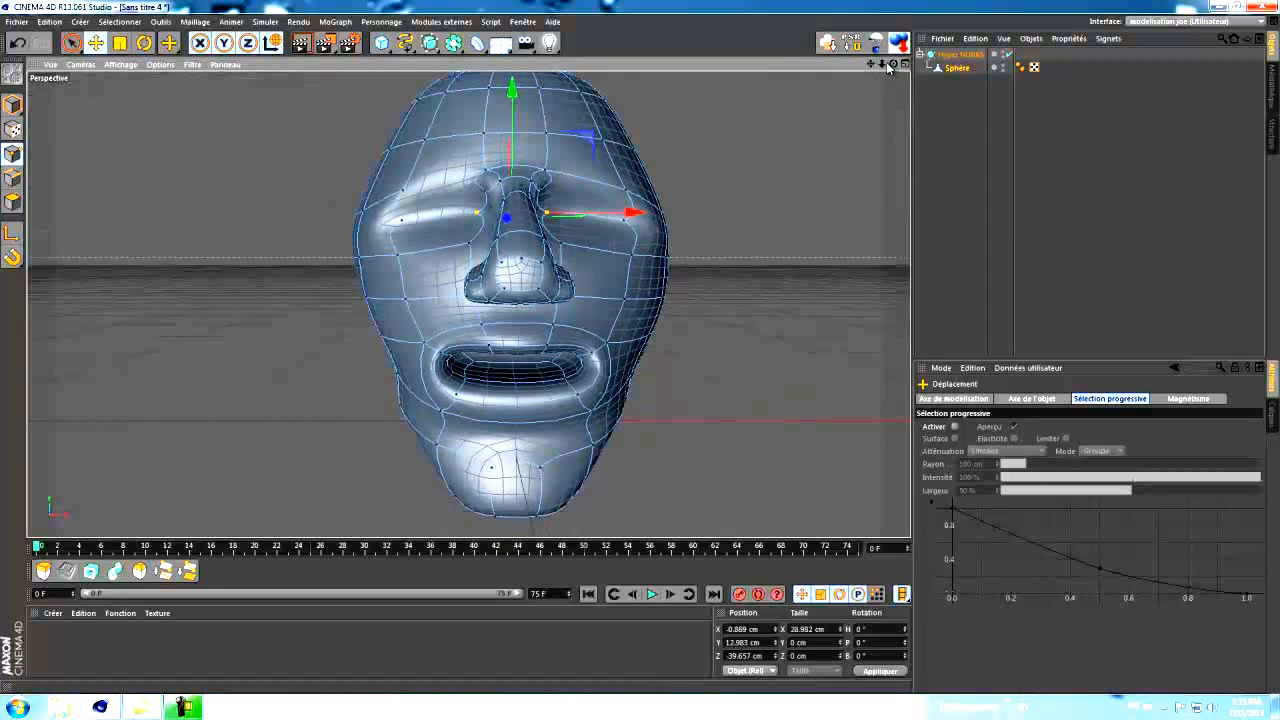
pyautogui.scroll(-3, 643, 355)
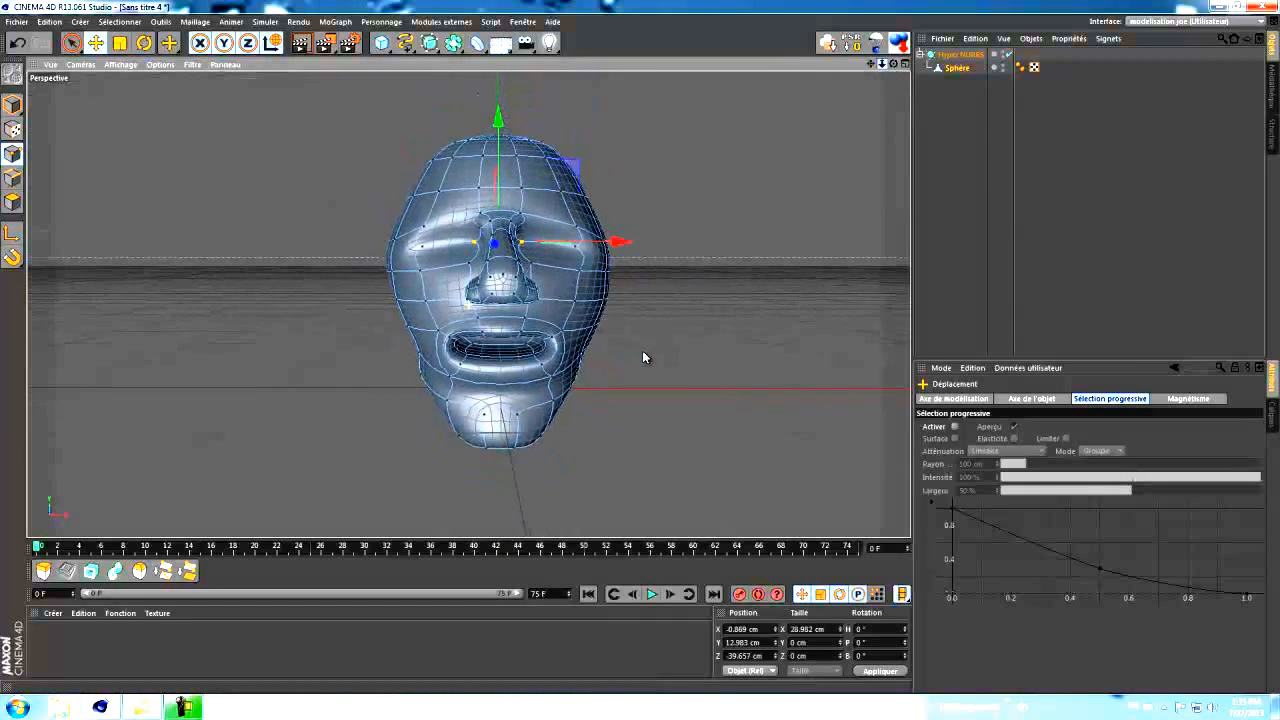
pyautogui.click(934, 111)
pyautogui.moveTo(893, 64); pyautogui.dragTo(641, 346)
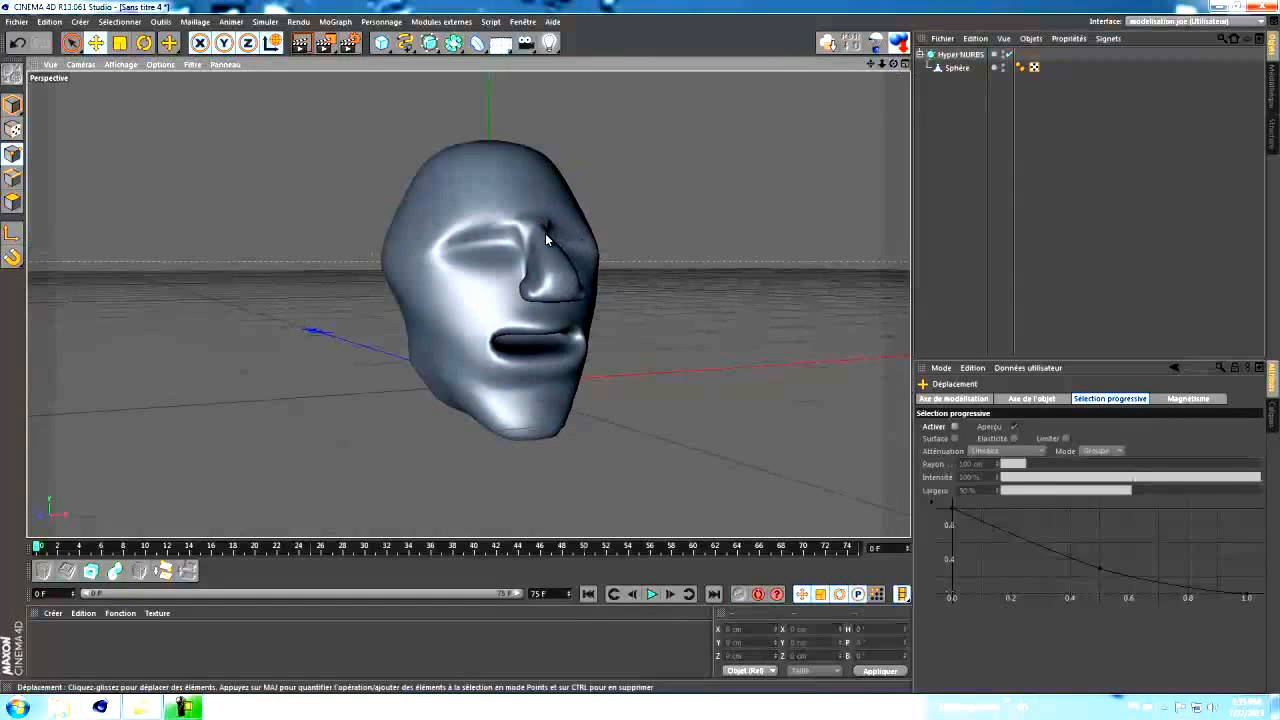
# Reselect the Sphère mesh, select the short edges between the nose root and the eyes on both sides, and dissolve them
pyautogui.click(955, 67)
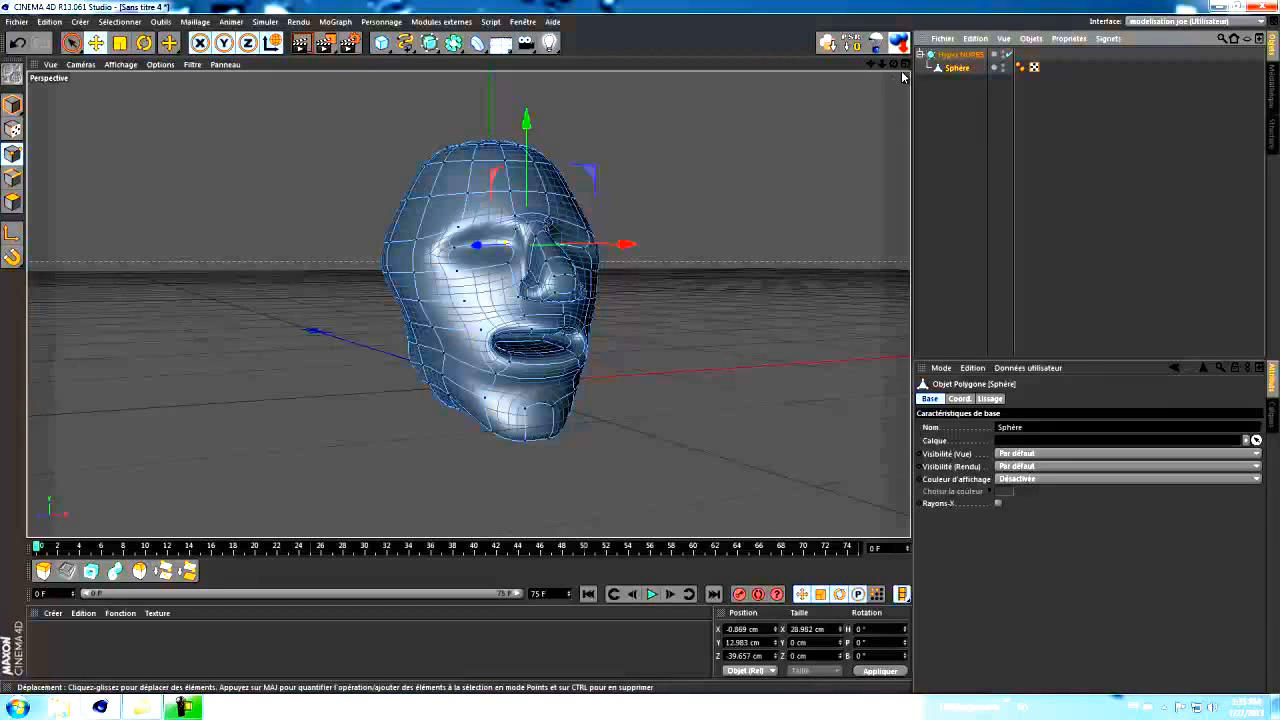
pyautogui.scroll(5, 640, 345)
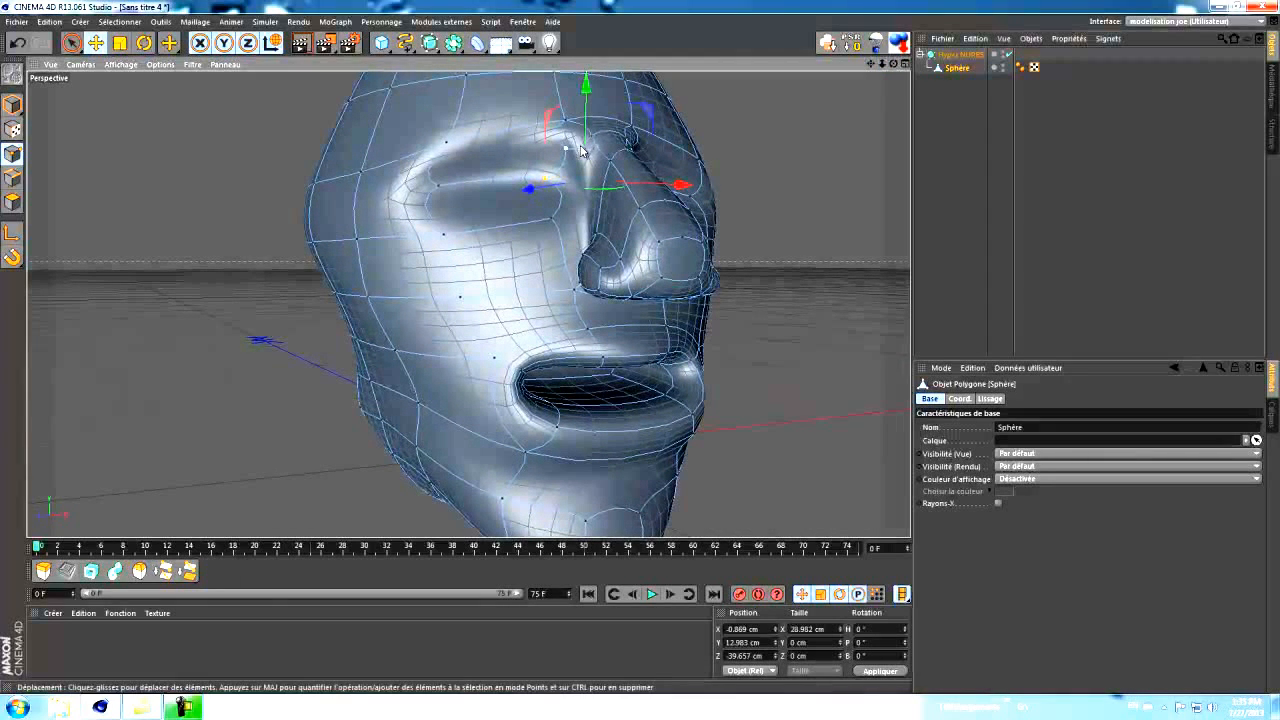
pyautogui.click(12, 178)
pyautogui.click(582, 146)
pyautogui.moveTo(893, 64); pyautogui.dragTo(641, 349)
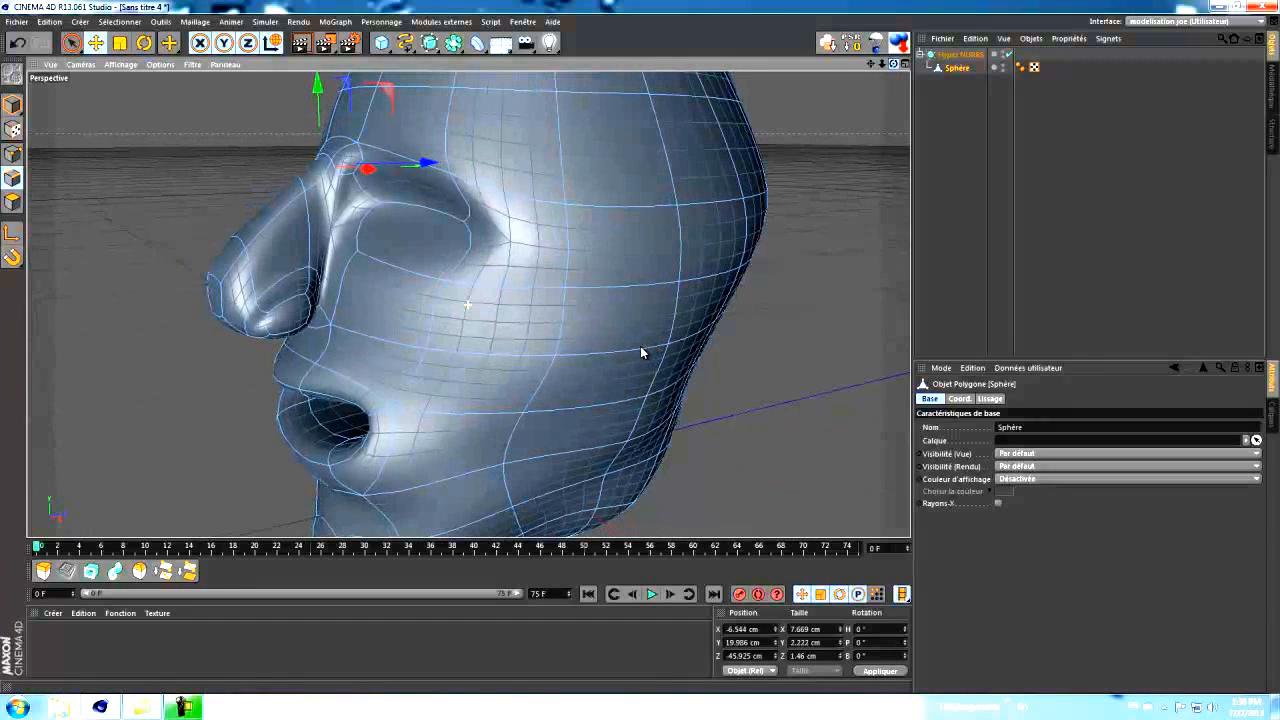
pyautogui.keyDown('shift'); pyautogui.click(340, 176); pyautogui.keyUp('shift')
pyautogui.rightClick(340, 176)
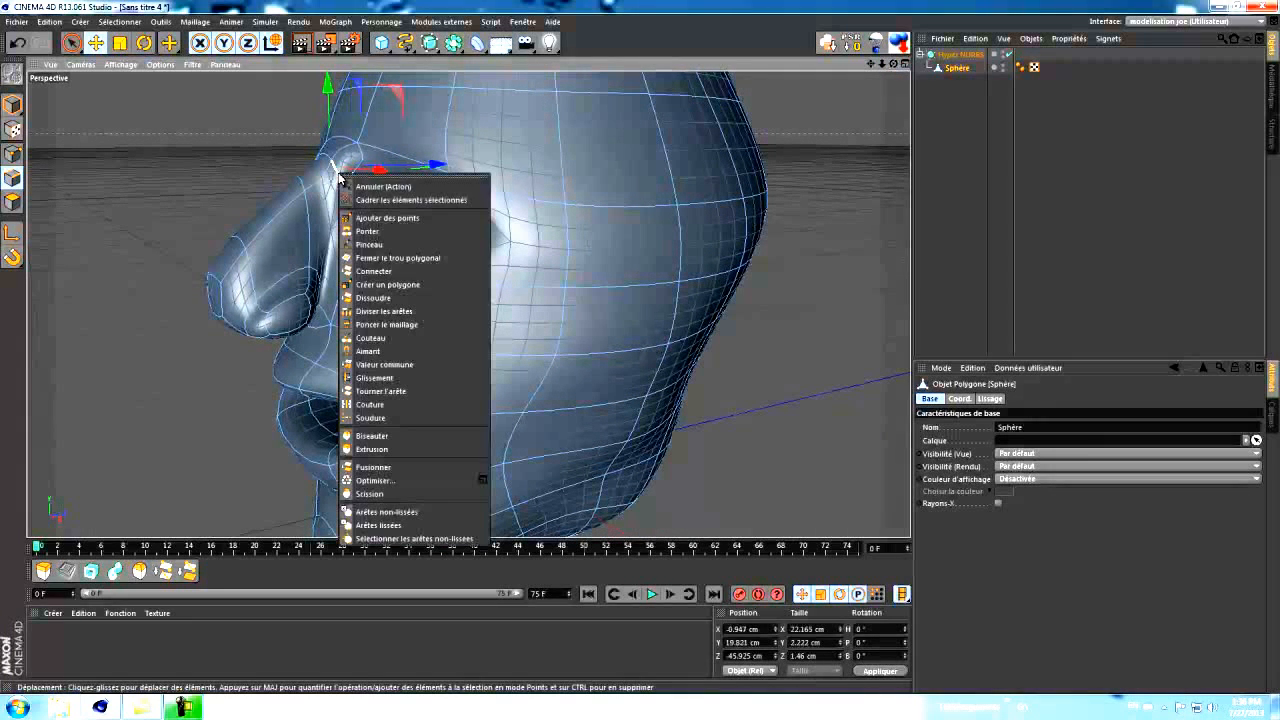
pyautogui.click(376, 287)
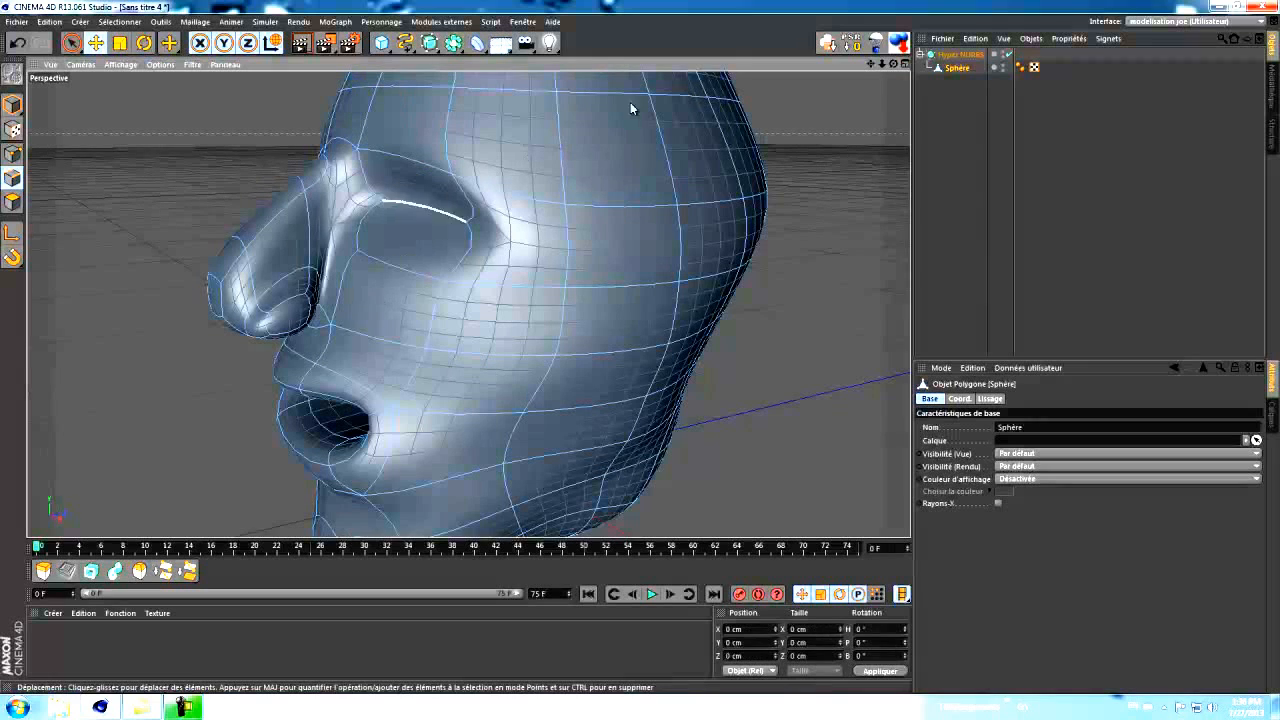
pyautogui.moveTo(894, 65); pyautogui.dragTo(642, 344)
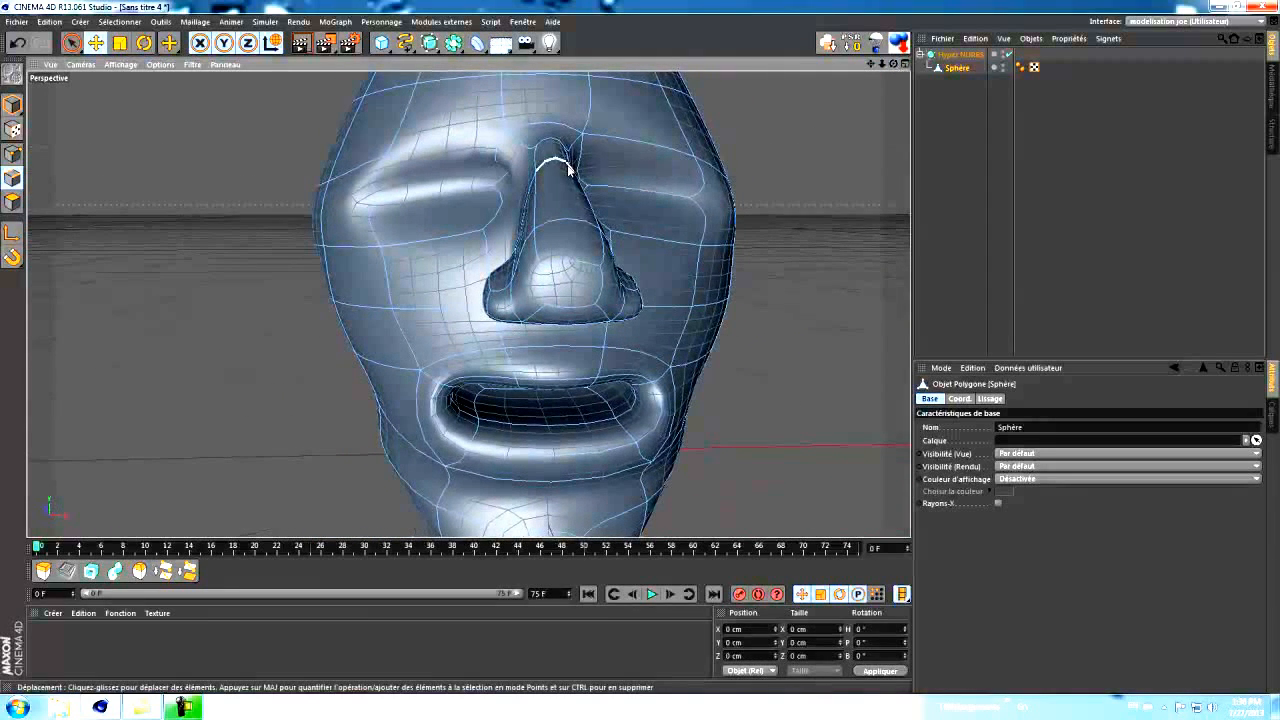
pyautogui.moveTo(894, 65); pyautogui.dragTo(828, 105)
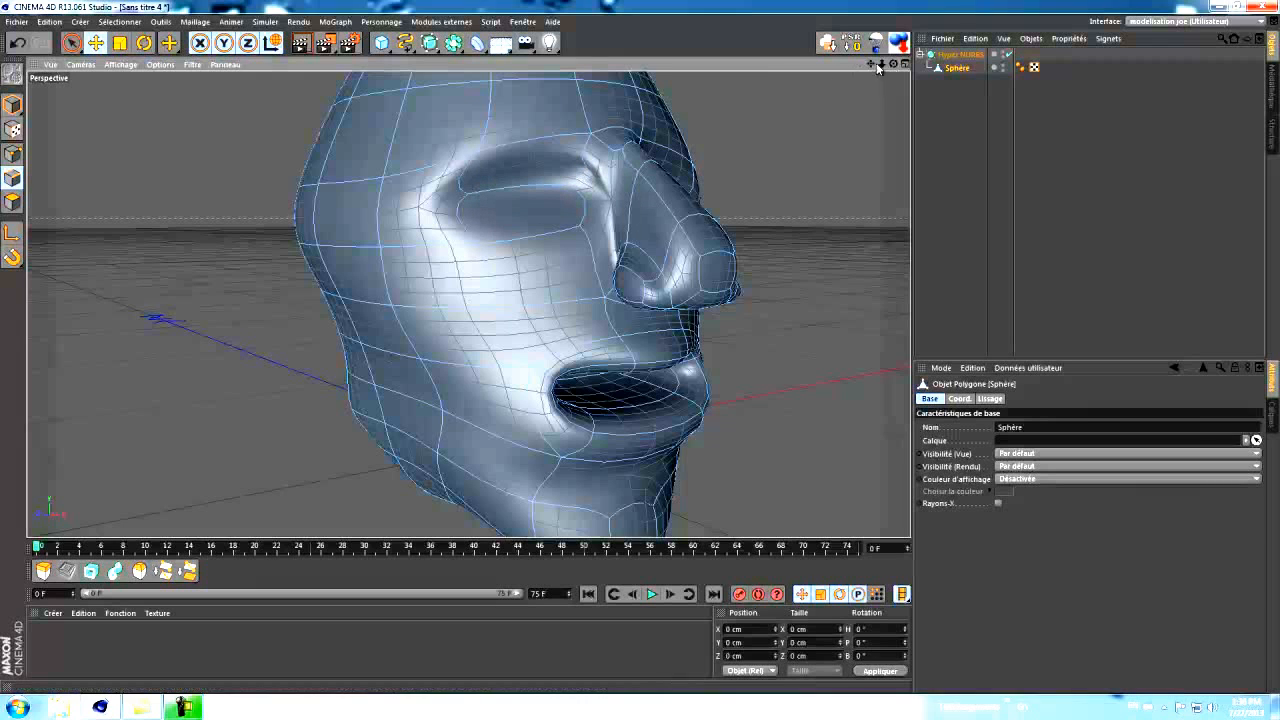
pyautogui.moveTo(895, 66); pyautogui.dragTo(630, 384)
pyautogui.moveTo(893, 66); pyautogui.dragTo(641, 348)
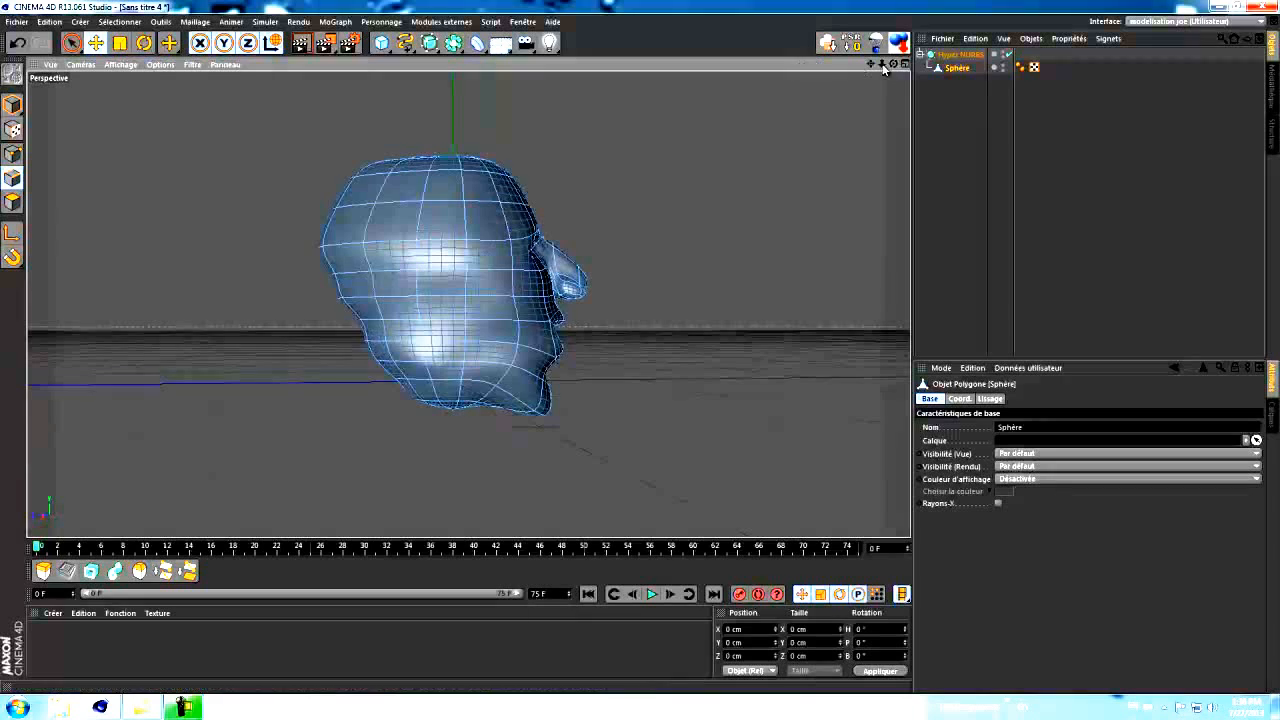
pyautogui.moveTo(893, 64); pyautogui.dragTo(640, 346)
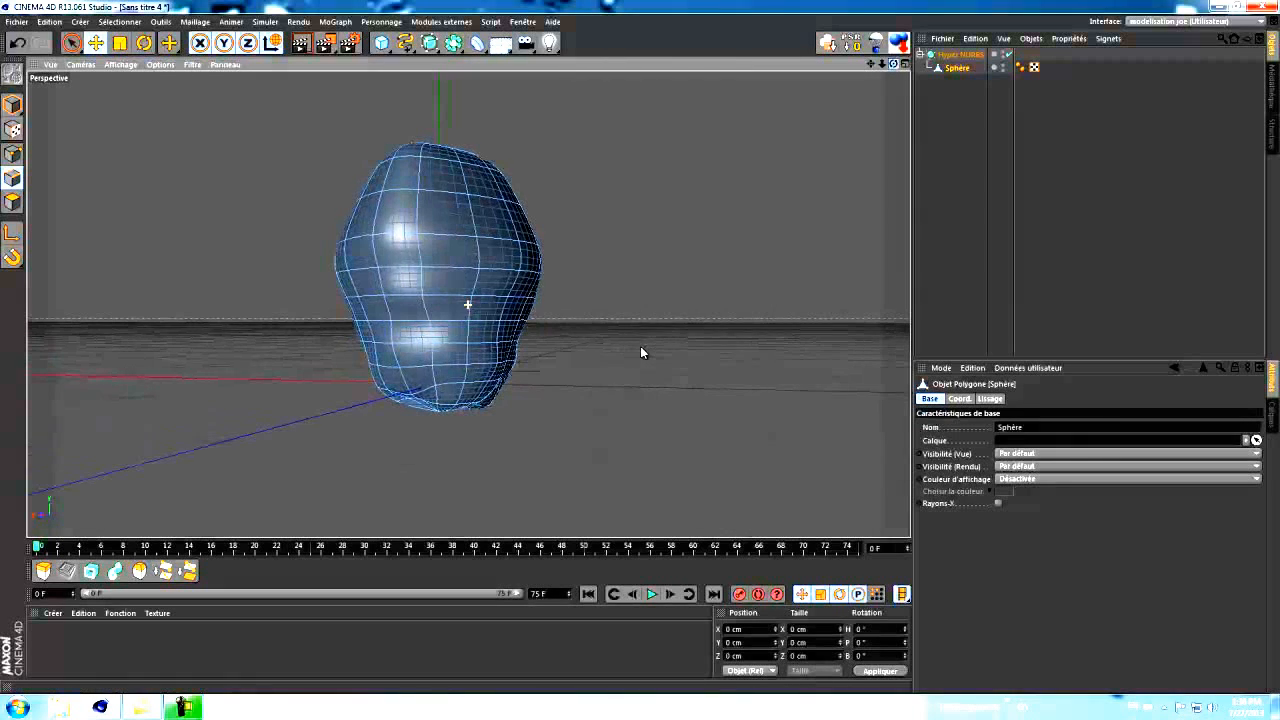
# In point mode, select the back-of-head point at about 10 cm on X and 0 cm on Y, and pull it outward to about 63.5 cm on Z
pyautogui.click(12, 153)
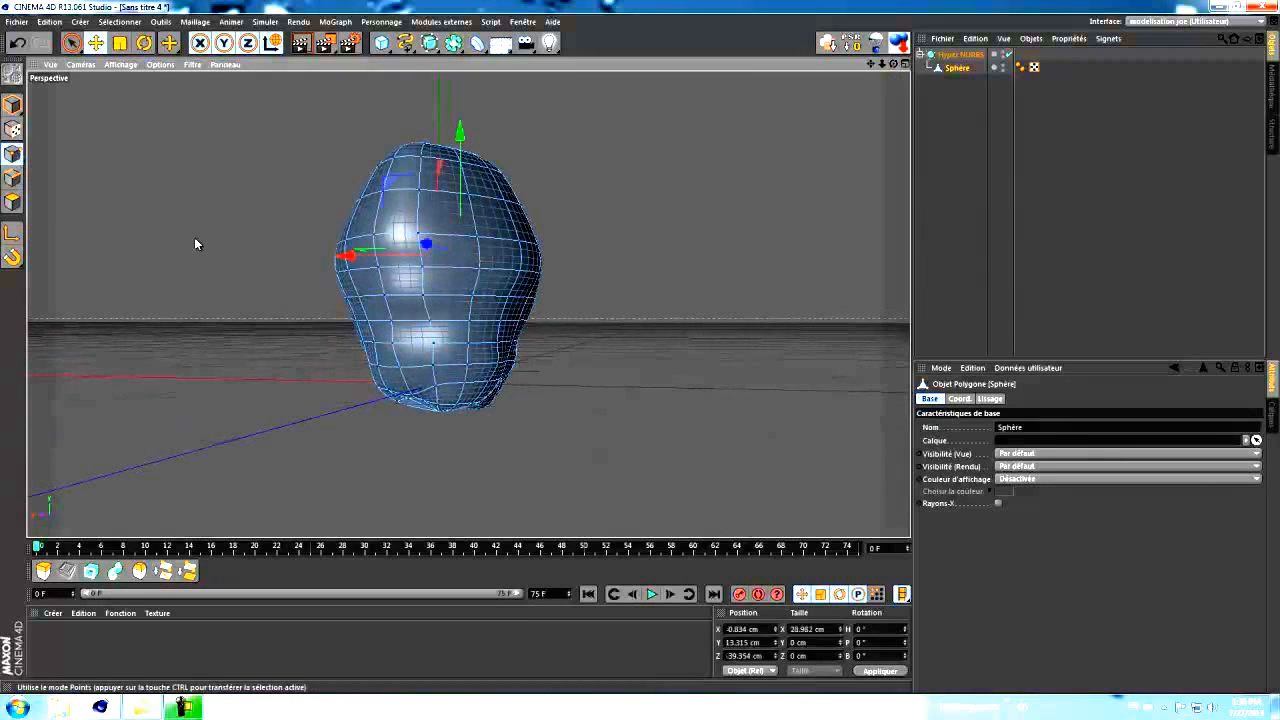
pyautogui.click(379, 268)
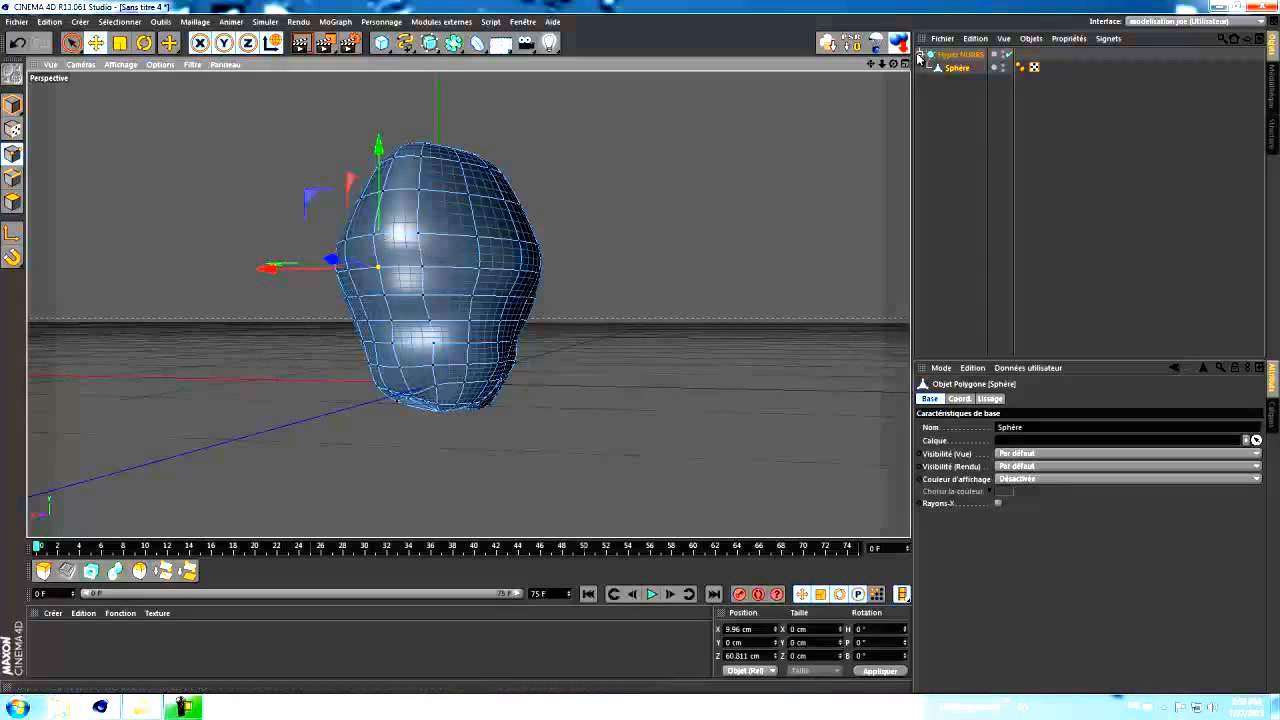
pyautogui.moveTo(894, 66); pyautogui.dragTo(638, 345)
pyautogui.moveTo(206, 297); pyautogui.dragTo(185, 297)
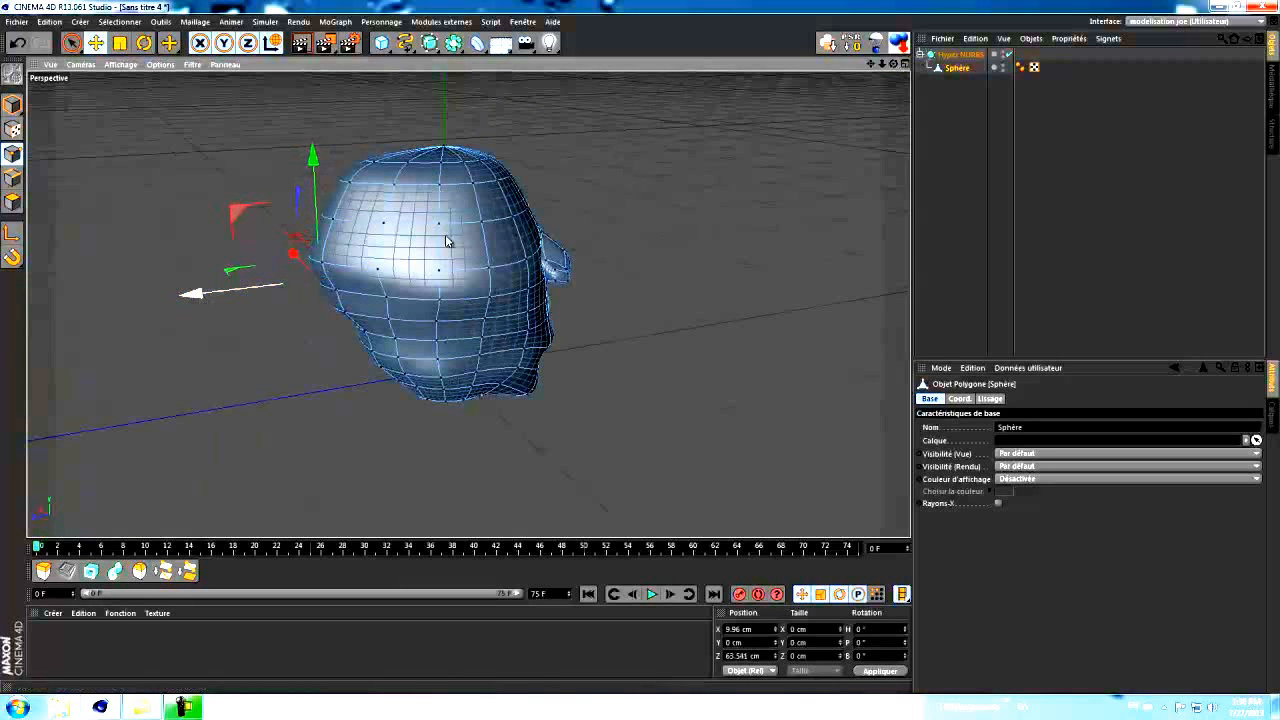
# Select the point directly above it on the back of the head and push it in to about 65.2 cm on Z
pyautogui.moveTo(893, 63); pyautogui.dragTo(643, 346)
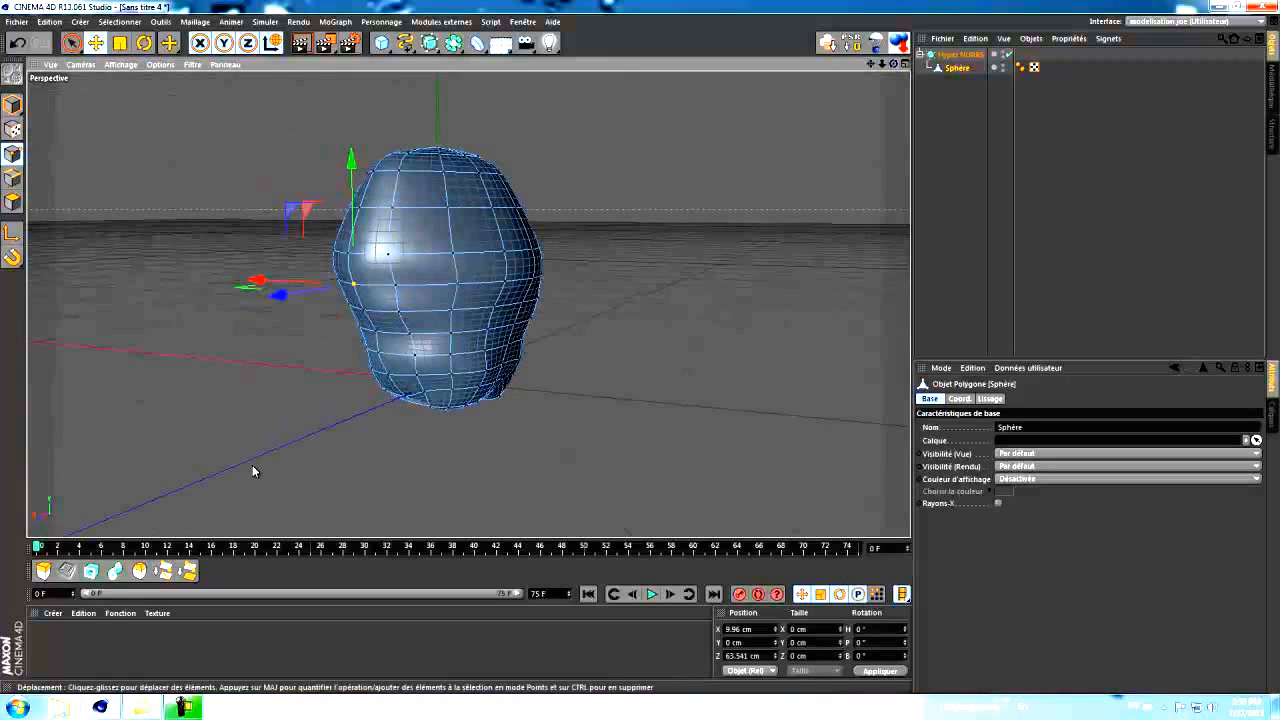
pyautogui.click(347, 253)
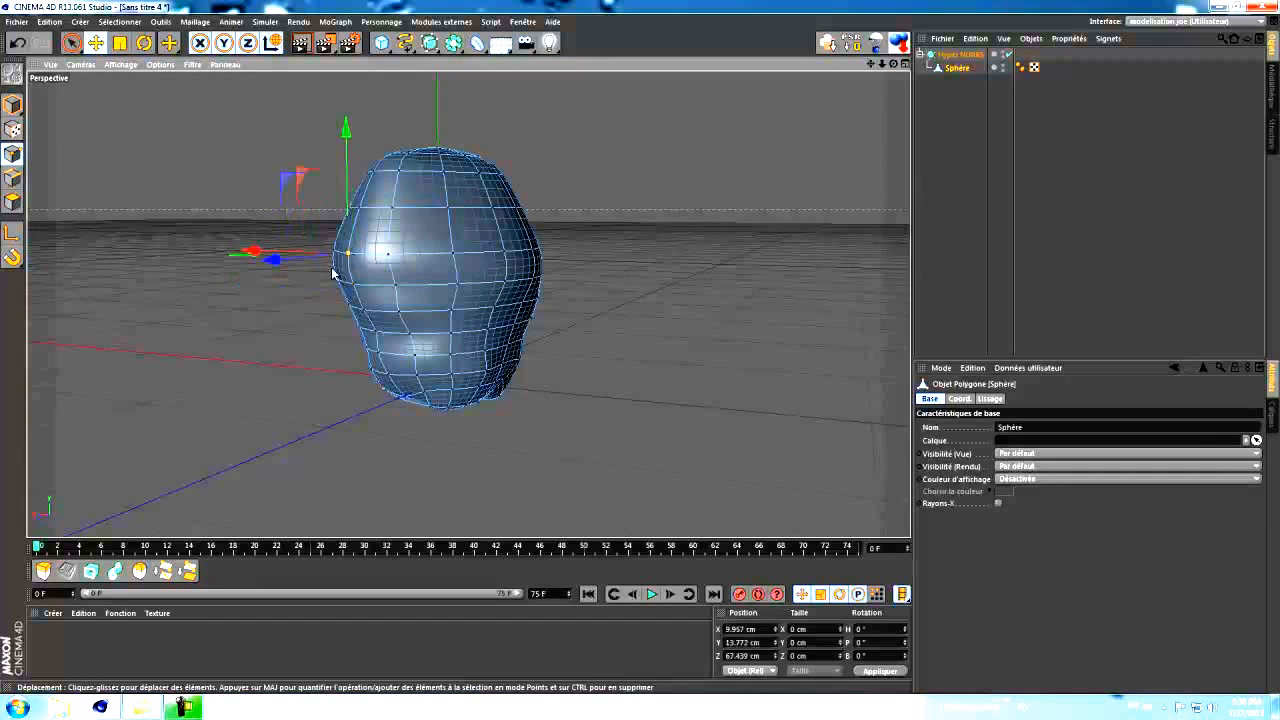
pyautogui.moveTo(274, 261); pyautogui.dragTo(277, 260)
pyautogui.moveTo(893, 64); pyautogui.dragTo(640, 347)
pyautogui.moveTo(641, 348)
pyautogui.keyDown('alt'); pyautogui.mouseDown()
pyautogui.moveTo(621, 344)
pyautogui.moveTo(645, 350)
pyautogui.mouseUp(); pyautogui.keyUp('alt')
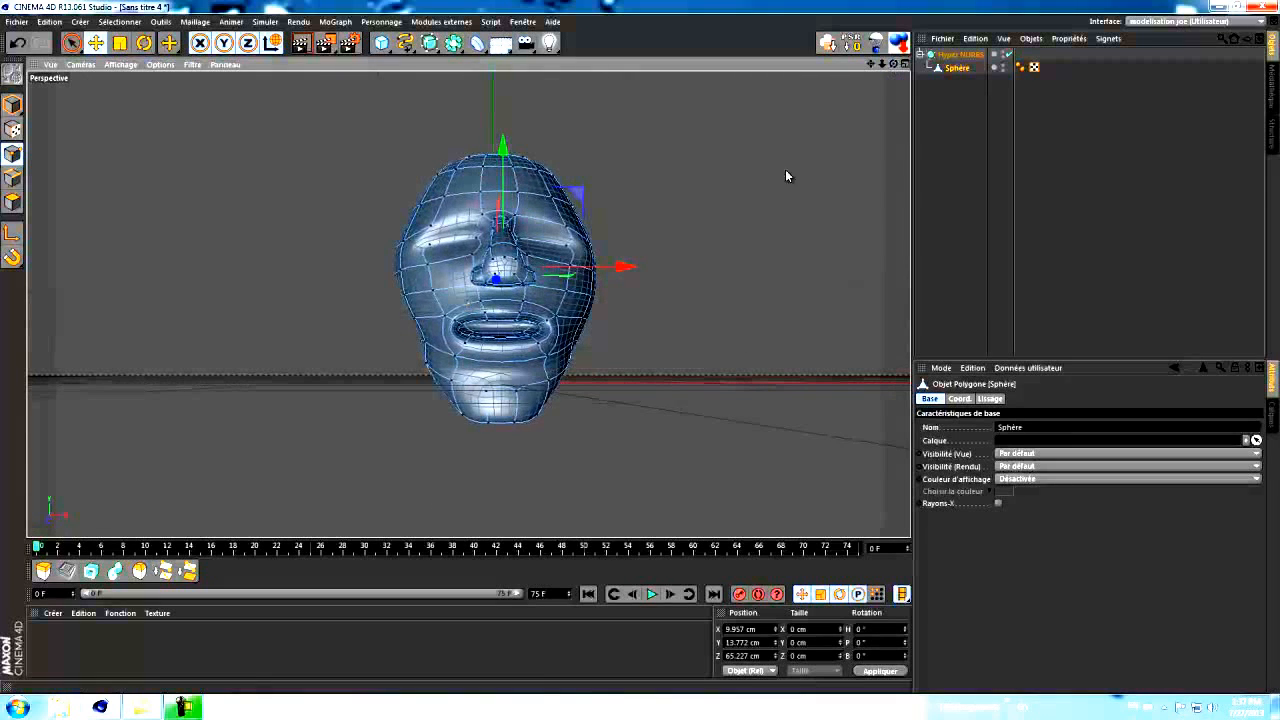
# Move the jaw points on both sides below the mouth inward, to about -31 cm and 32.4 cm on X
pyautogui.click(426, 368)
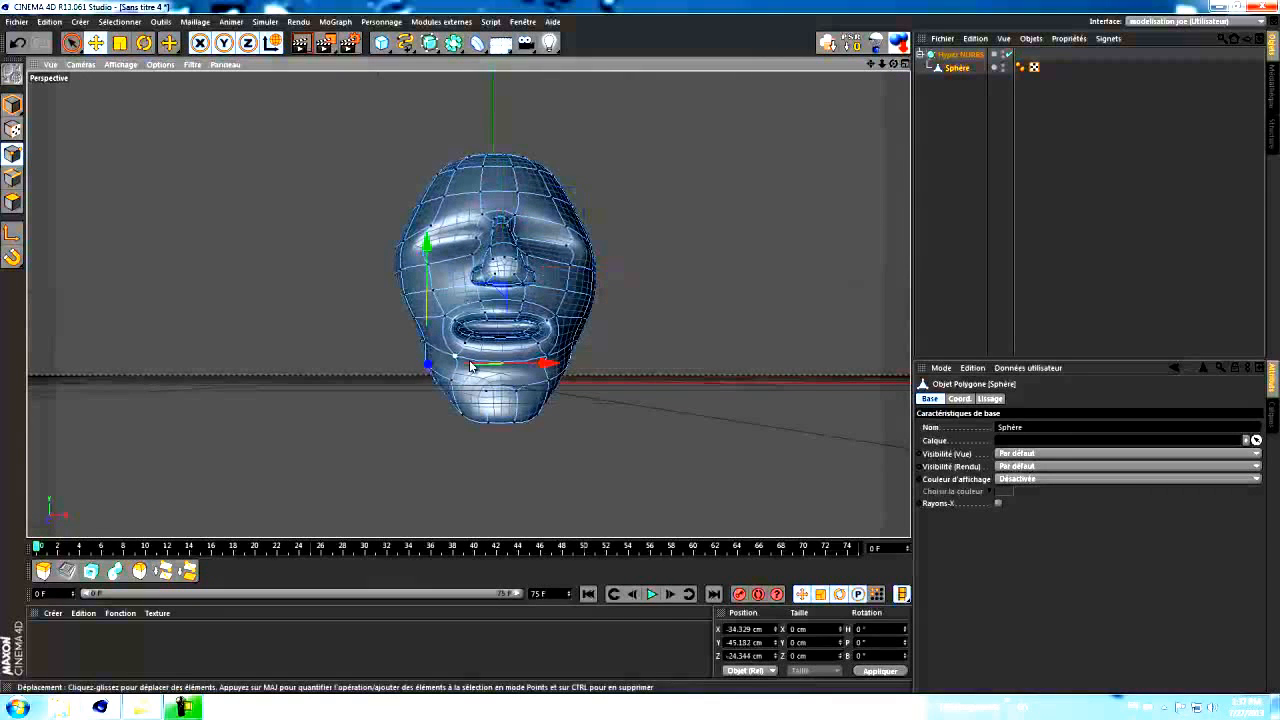
pyautogui.moveTo(537, 363); pyautogui.dragTo(548, 366)
pyautogui.moveTo(893, 64); pyautogui.dragTo(596, 353)
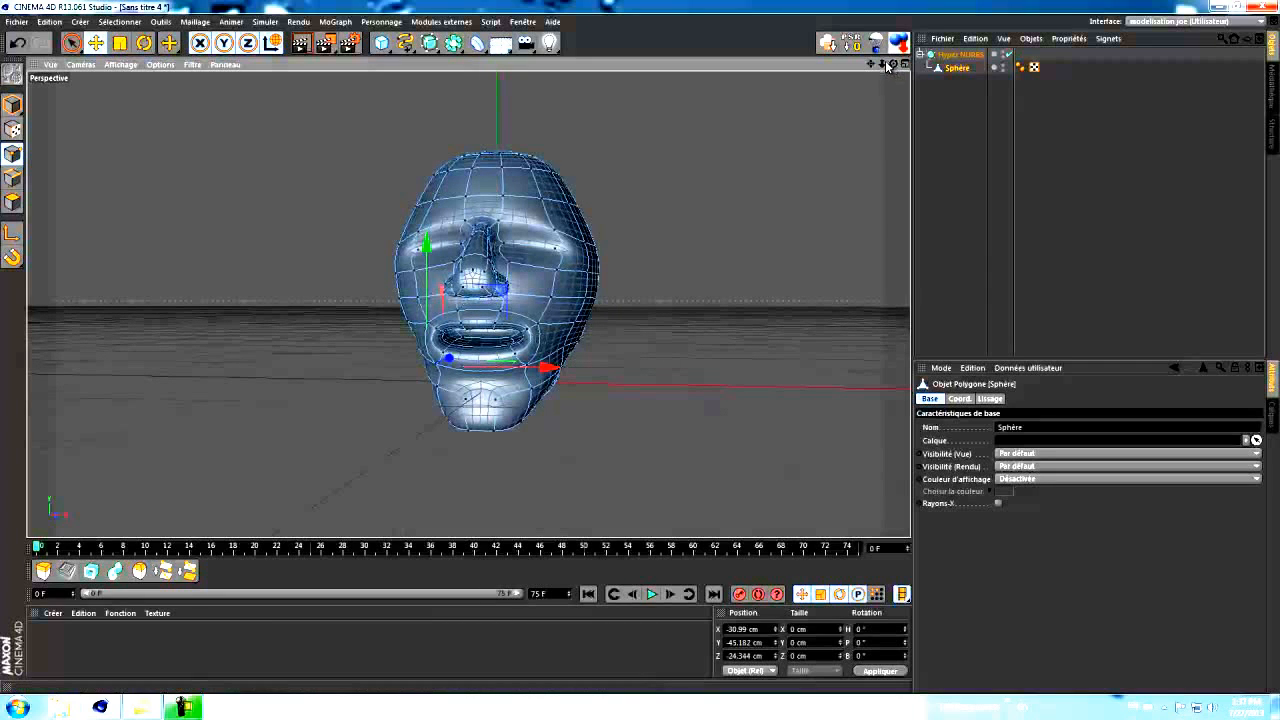
pyautogui.click(873, 97)
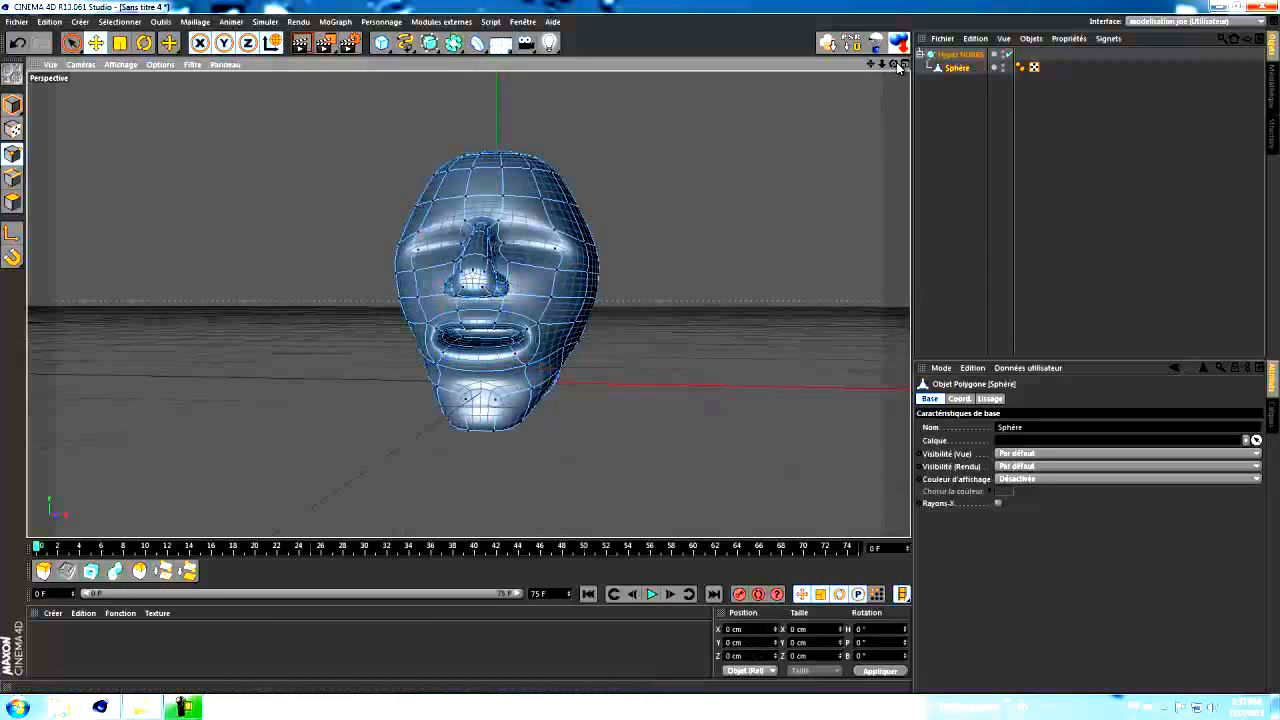
pyautogui.click(560, 368)
pyautogui.moveTo(668, 374); pyautogui.dragTo(677, 369)
pyautogui.moveTo(894, 65); pyautogui.dragTo(636, 345)
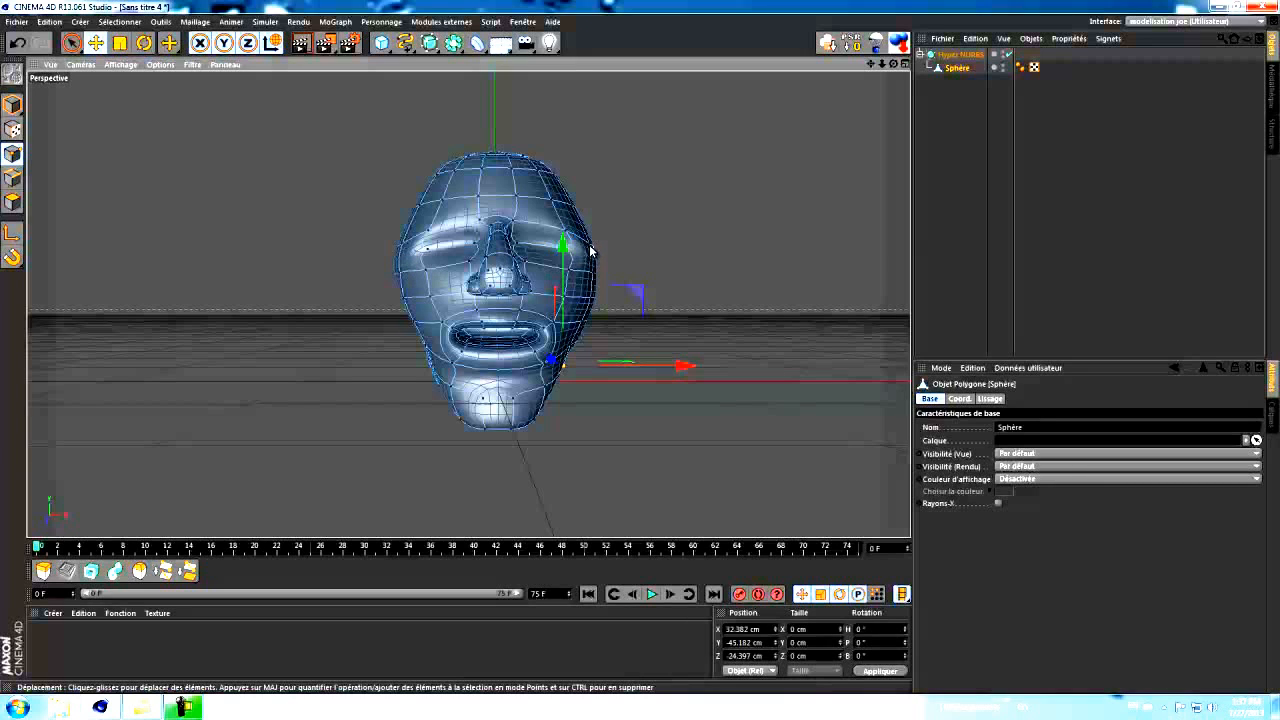
# Select the four temple points beside the eyes, two per side, and scale them inward on X to about 74.1 cm apart
pyautogui.click(405, 248)
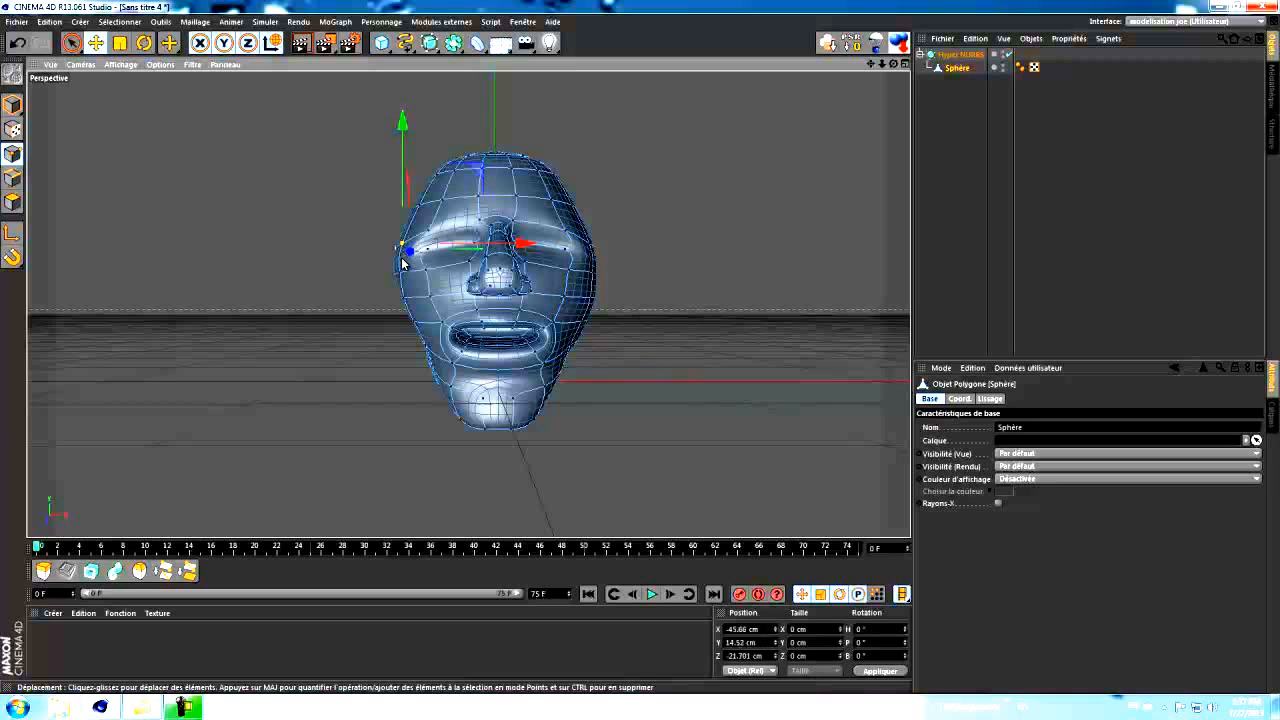
pyautogui.keyDown('shift'); pyautogui.click(400, 274); pyautogui.keyUp('shift')
pyautogui.keyDown('shift'); pyautogui.click(590, 248); pyautogui.keyUp('shift')
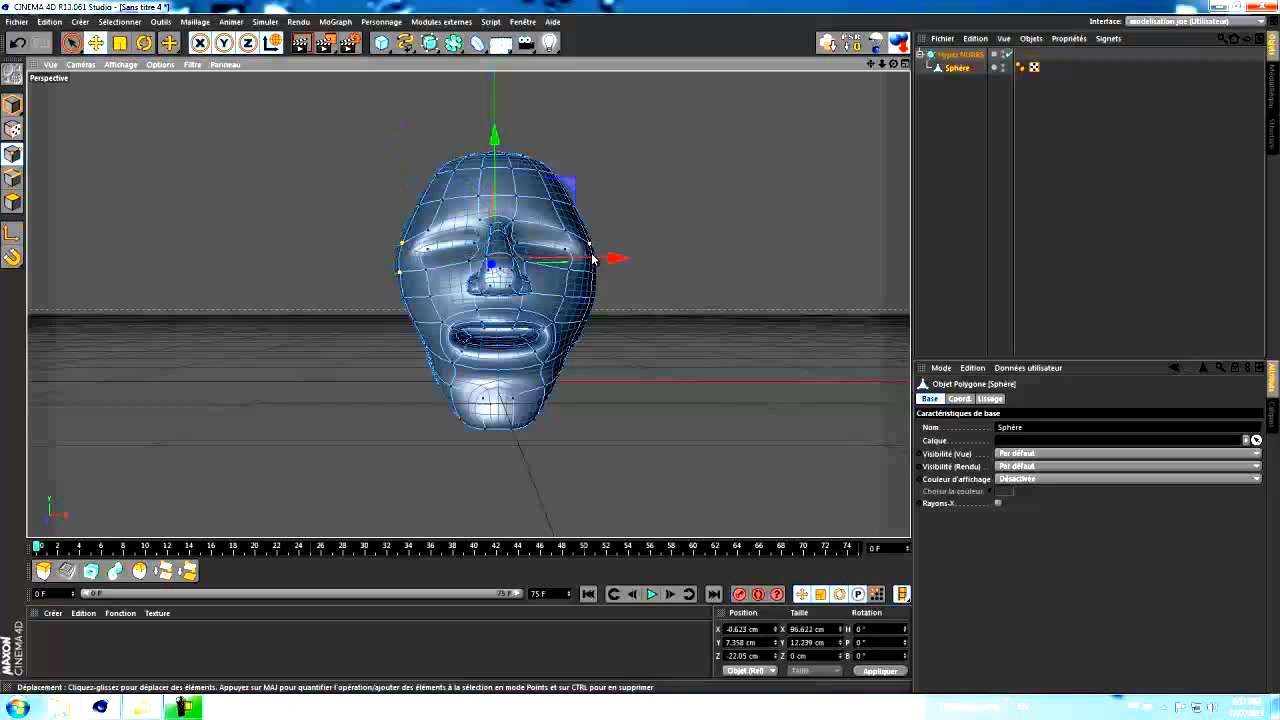
pyautogui.keyDown('shift'); pyautogui.click(593, 276); pyautogui.keyUp('shift')
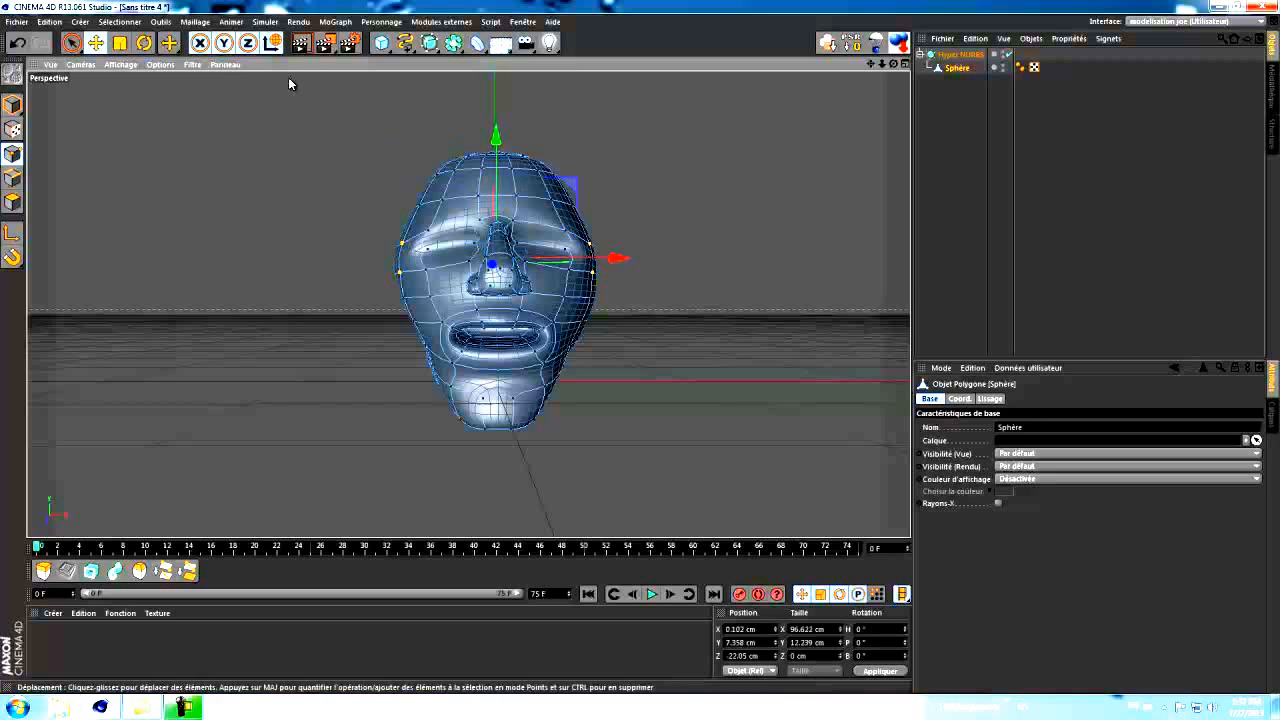
pyautogui.click(119, 42)
pyautogui.moveTo(621, 258); pyautogui.dragTo(591, 263)
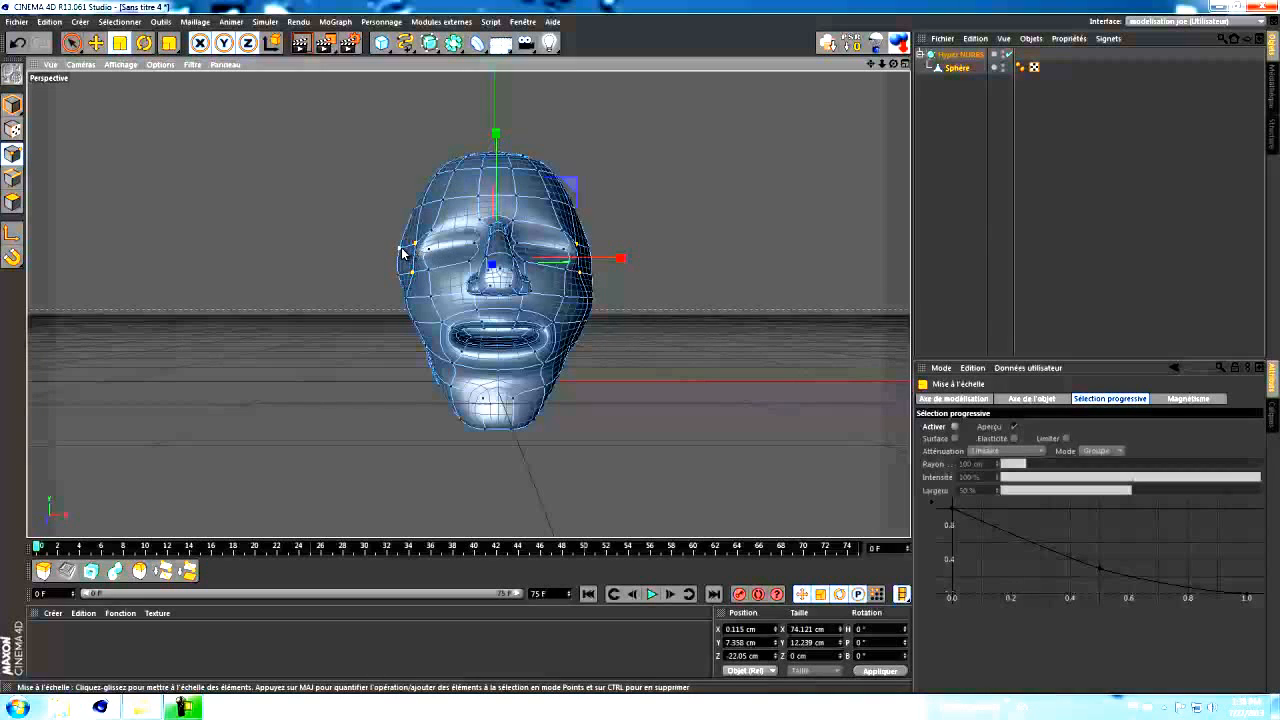
# Select the four points just behind them on the sides of the head and scale them to about 91% on X
pyautogui.click(402, 253)
pyautogui.keyDown('shift'); pyautogui.click(402, 277); pyautogui.keyUp('shift')
pyautogui.keyDown('shift'); pyautogui.click(590, 251); pyautogui.keyUp('shift')
pyautogui.keyDown('shift'); pyautogui.click(593, 275); pyautogui.keyUp('shift')
pyautogui.moveTo(620, 262); pyautogui.dragTo(610, 266)
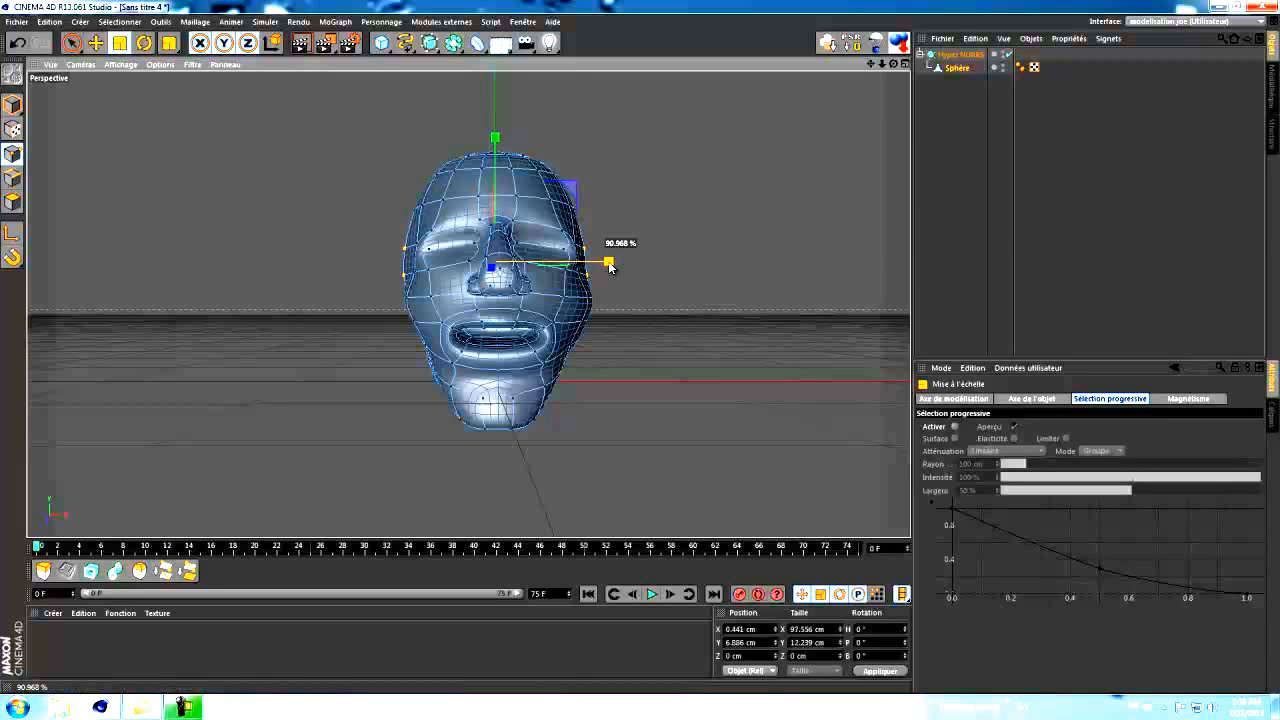
pyautogui.moveTo(893, 64); pyautogui.dragTo(640, 346)
# Select the two lower temple points just below eye level and scale them outward on X to about 78.8 cm apart
pyautogui.click(569, 279)
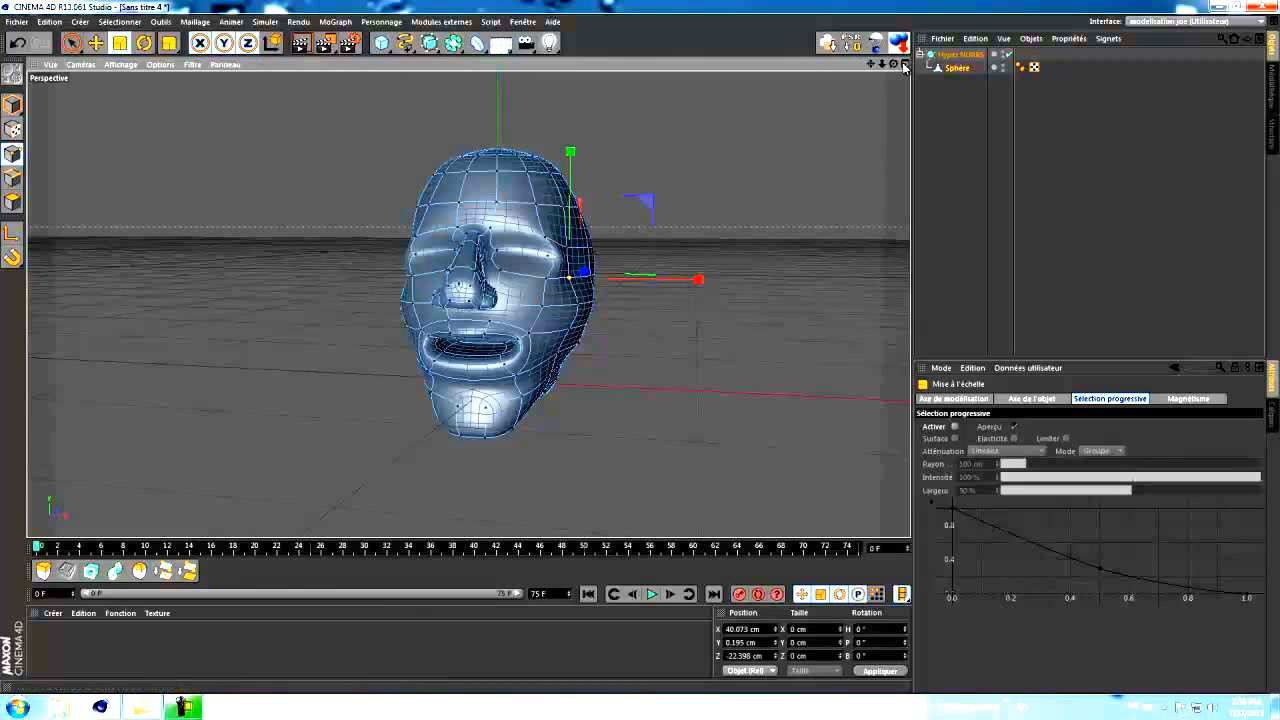
pyautogui.keyDown('alt'); pyautogui.moveTo(641, 348); pyautogui.dragTo(641, 348); pyautogui.keyUp('alt')
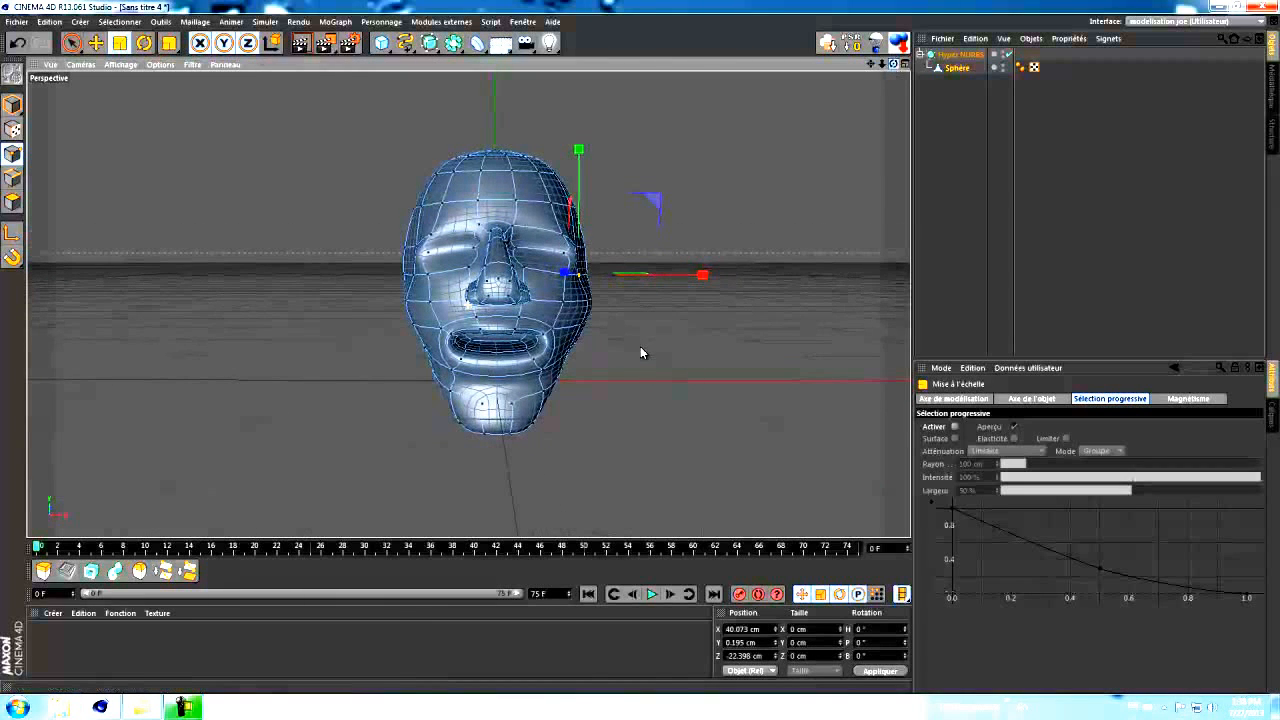
pyautogui.keyDown('shift'); pyautogui.click(414, 279); pyautogui.keyUp('shift')
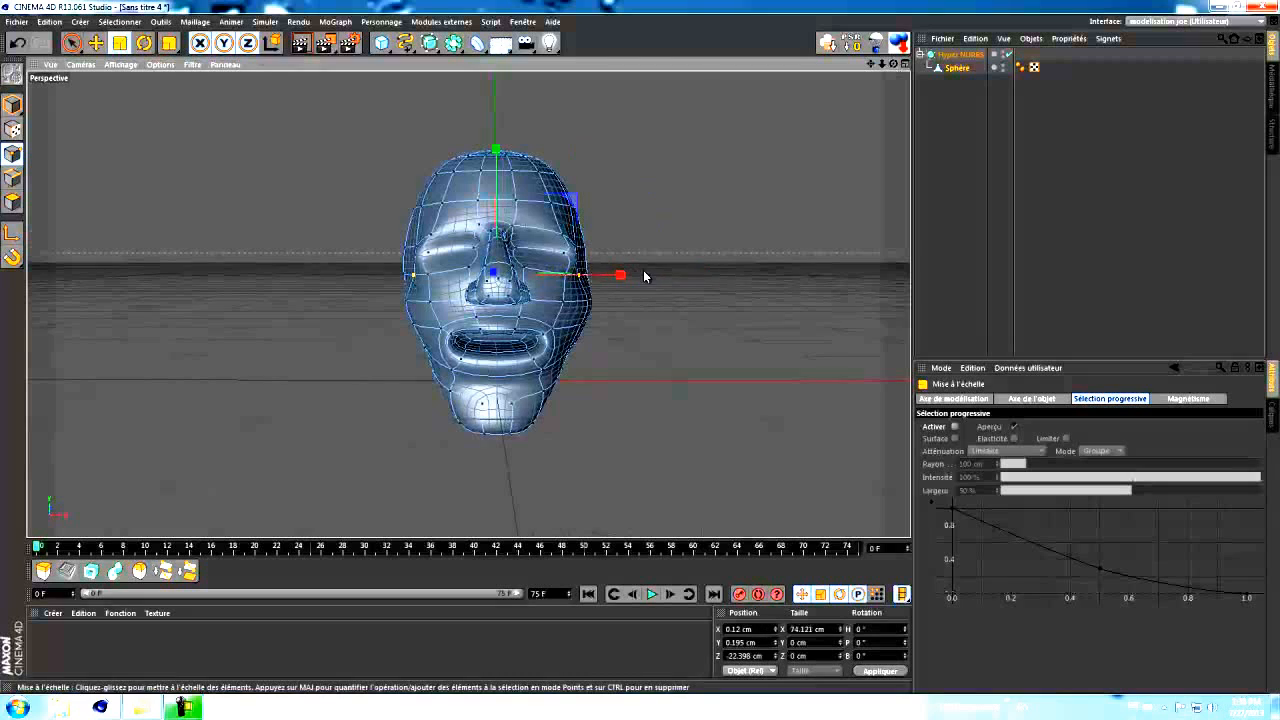
pyautogui.moveTo(620, 274); pyautogui.dragTo(630, 278)
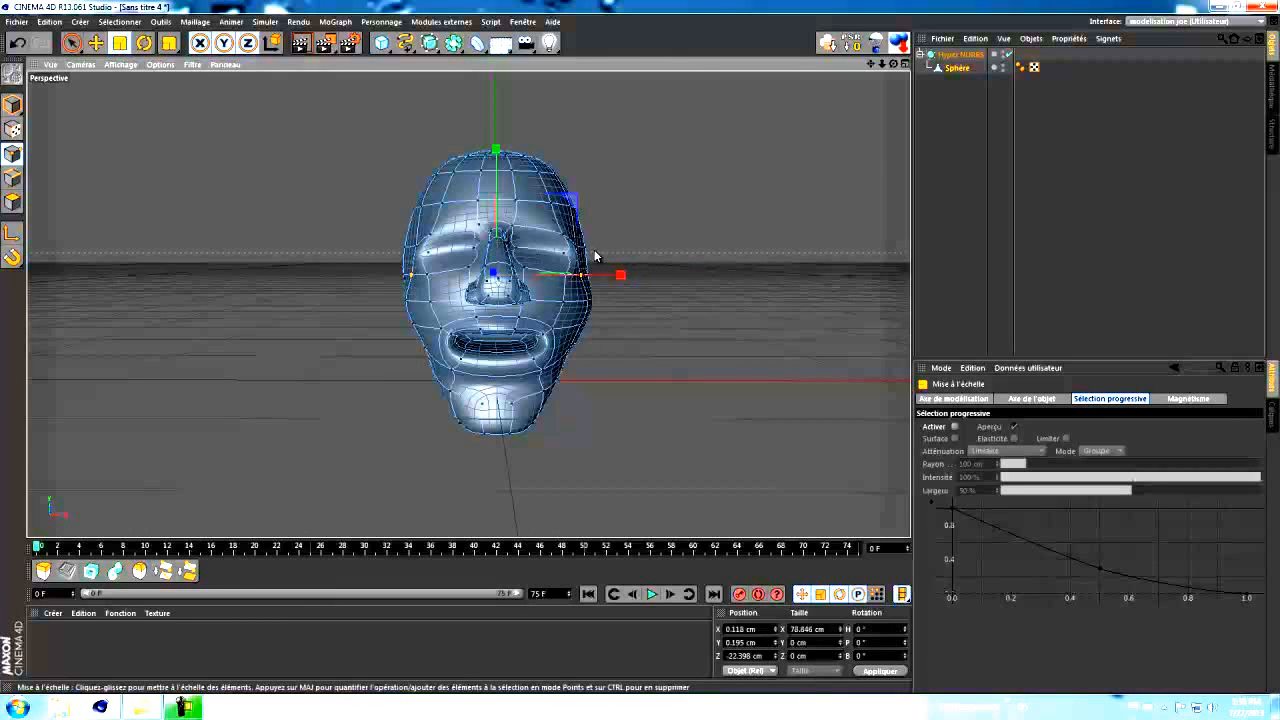
# Select the two upper temple points level with the eyes and adjust their X scale to about 78.6 cm apart
pyautogui.click(416, 250)
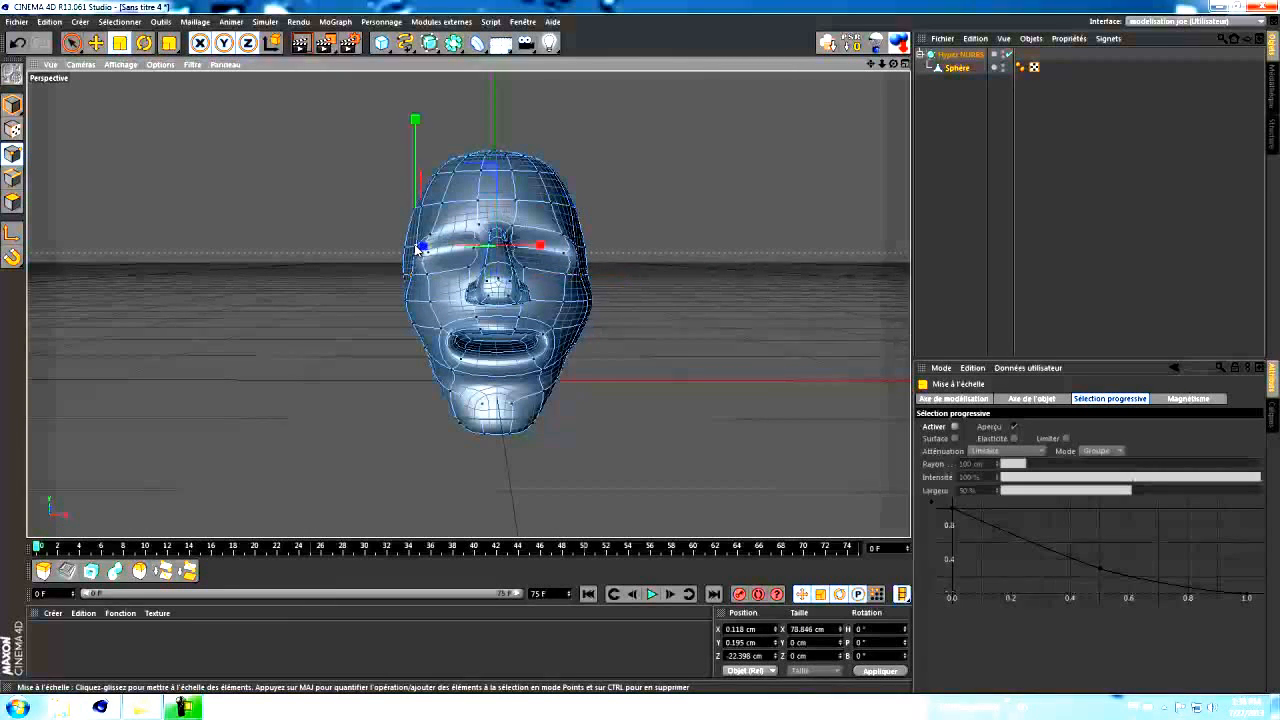
pyautogui.keyDown('shift'); pyautogui.click(577, 249); pyautogui.keyUp('shift')
pyautogui.moveTo(623, 248); pyautogui.dragTo(612, 249)
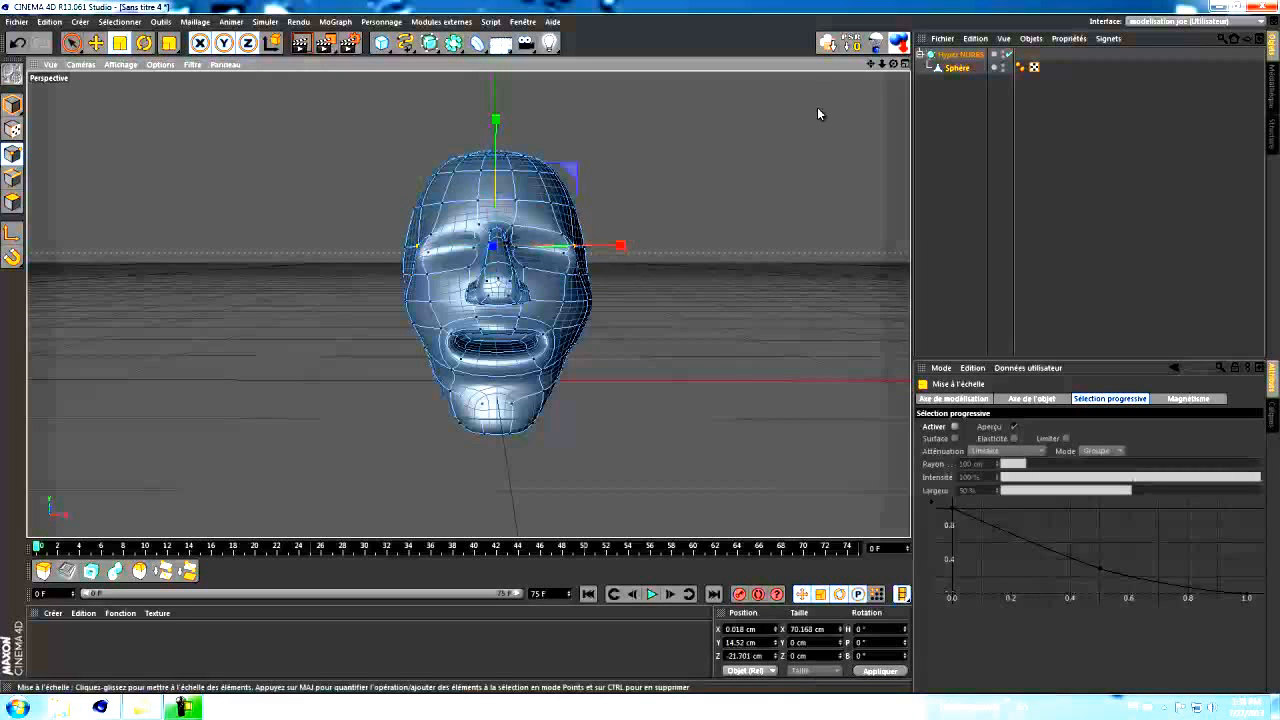
pyautogui.moveTo(893, 64); pyautogui.dragTo(643, 354)
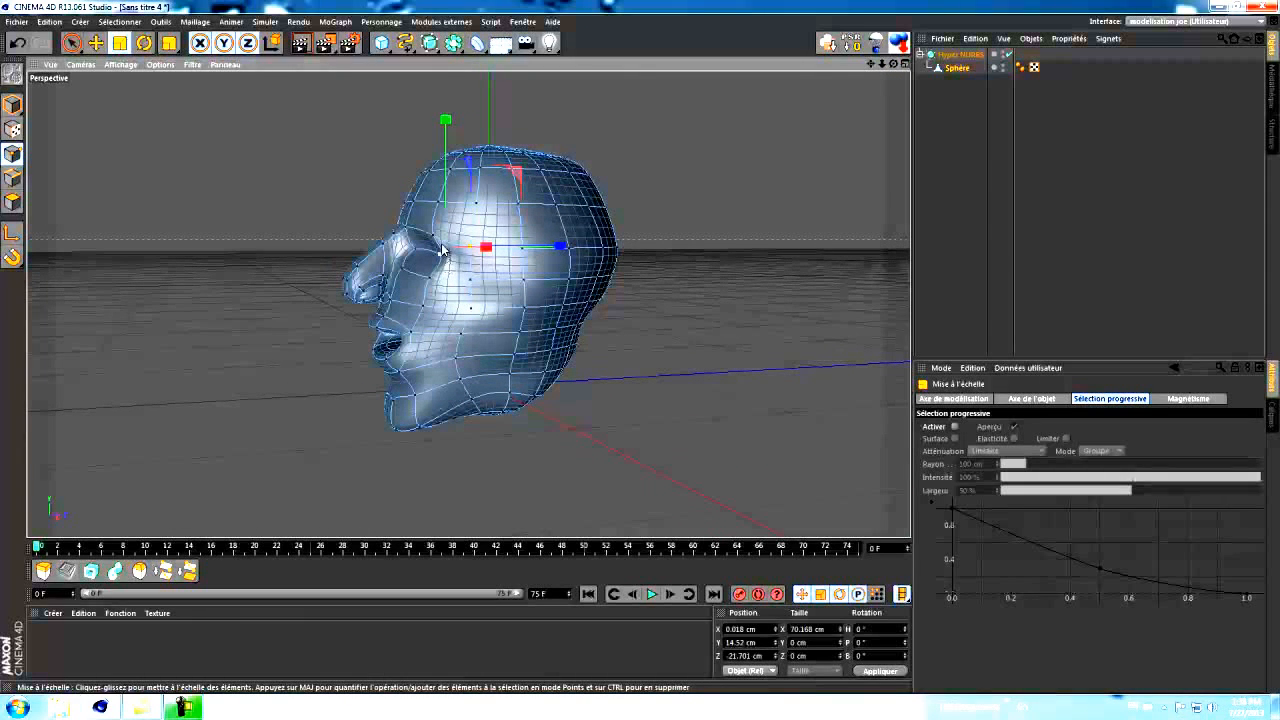
pyautogui.moveTo(893, 64); pyautogui.dragTo(680, 275)
pyautogui.moveTo(612, 244); pyautogui.dragTo(636, 243)
pyautogui.moveTo(893, 64); pyautogui.dragTo(643, 351)
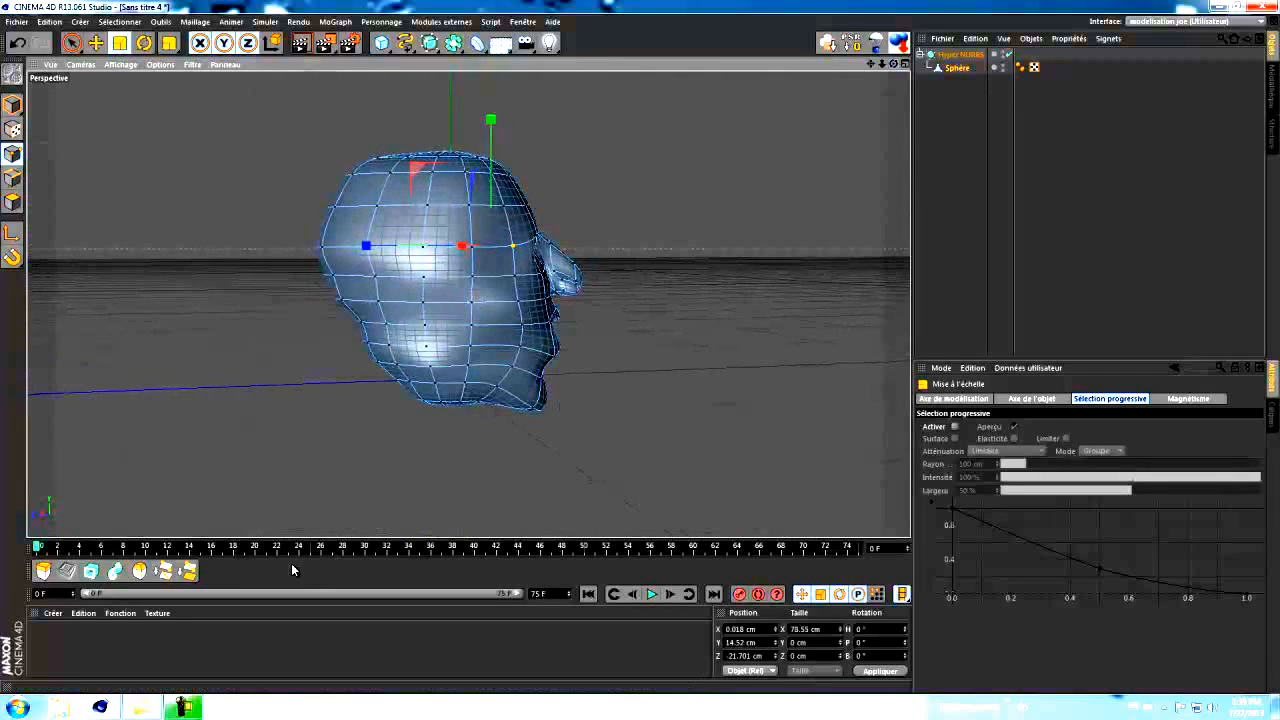
# Move the rear jaw point on the negative X side inward to about -33.1 cm on X, and deselect the mesh to check the face before reselecting Sphère
pyautogui.click(427, 366)
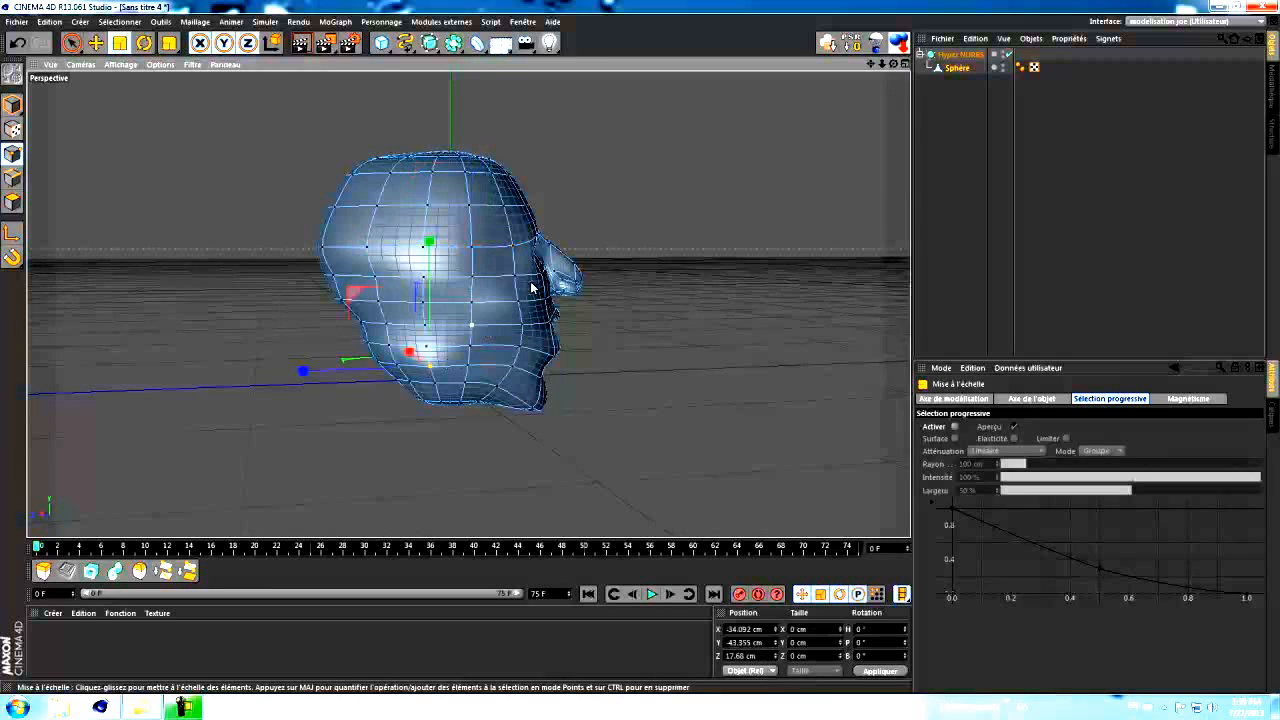
pyautogui.moveTo(894, 64); pyautogui.dragTo(640, 347)
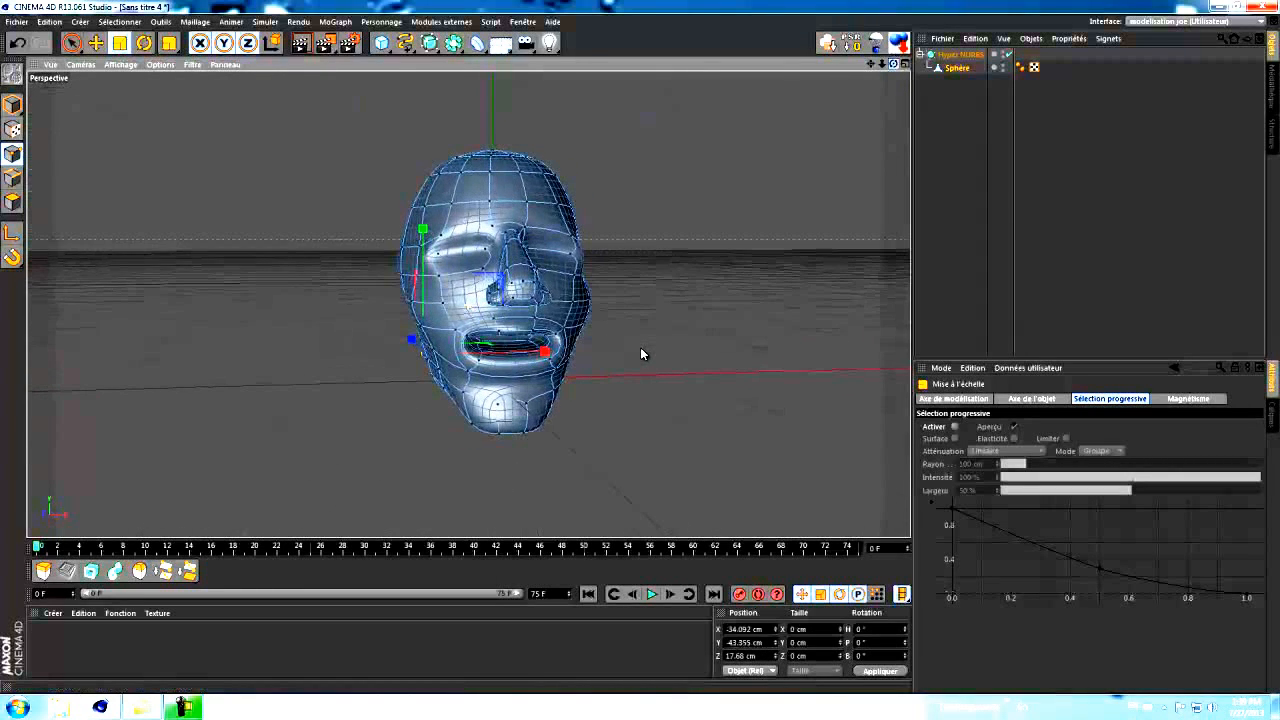
pyautogui.click(93, 45)
pyautogui.moveTo(536, 350); pyautogui.dragTo(540, 347)
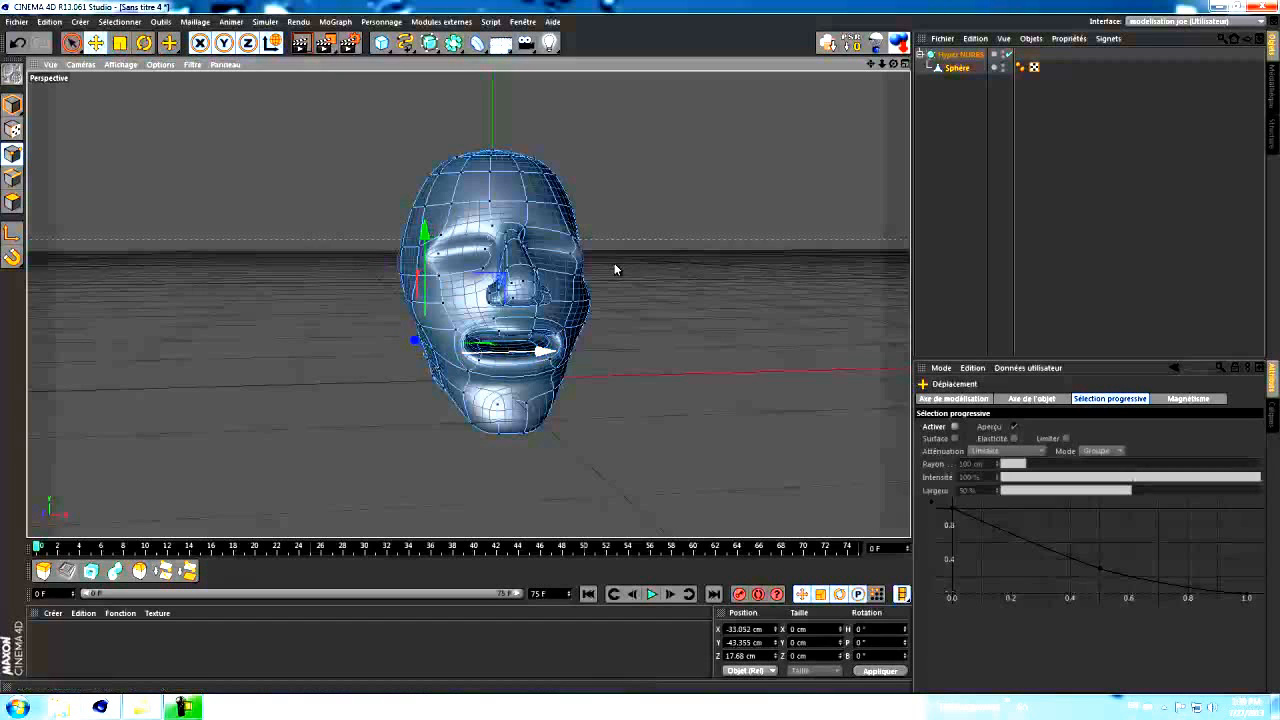
pyautogui.moveTo(894, 65); pyautogui.dragTo(640, 346)
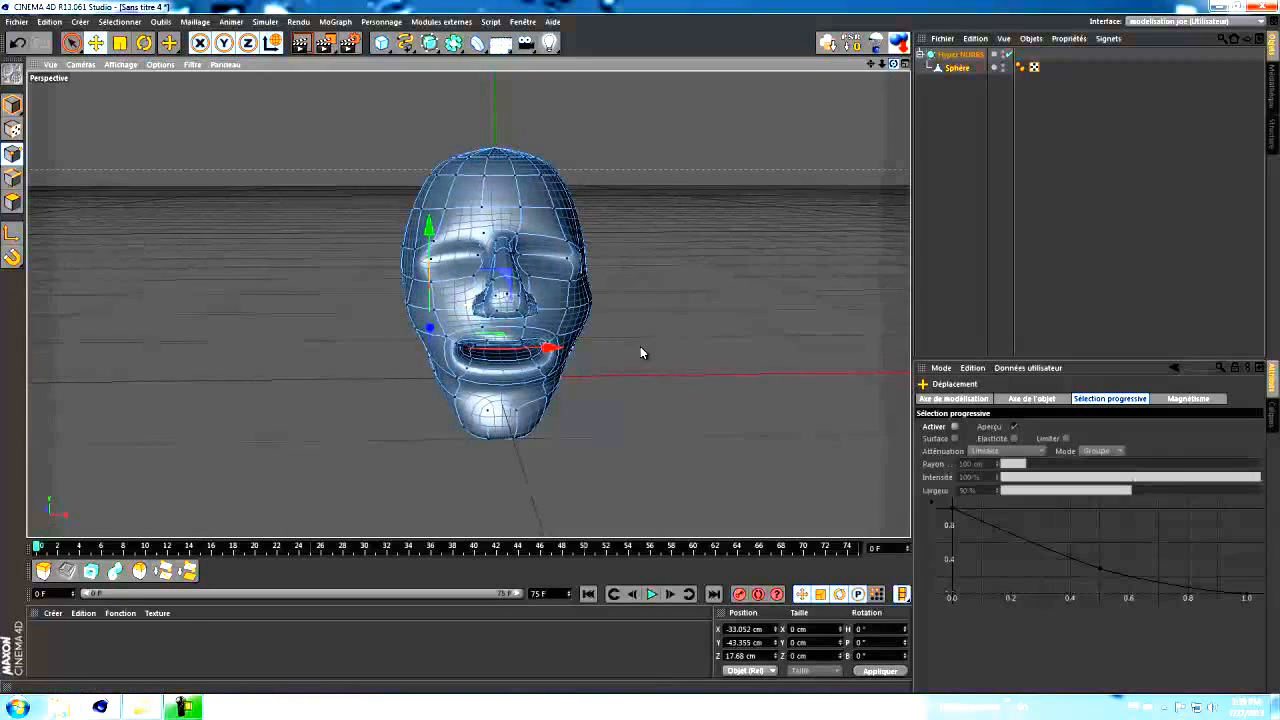
pyautogui.click(966, 93)
pyautogui.moveTo(894, 65); pyautogui.dragTo(642, 352)
pyautogui.click(944, 67)
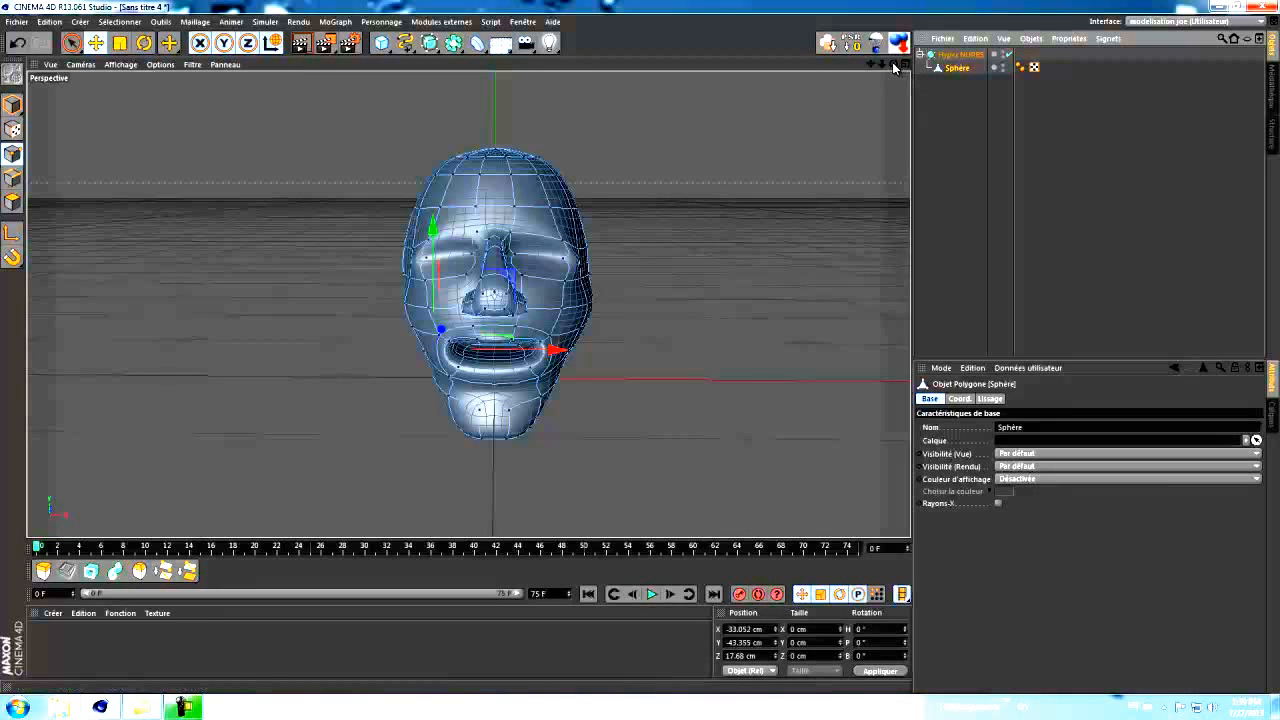
# Select the middle points of the upper lip with the Live Selection brush and lower them to about -32.9 cm on Y
pyautogui.moveTo(882, 65); pyautogui.dragTo(641, 351)
pyautogui.moveTo(870, 65); pyautogui.dragTo(641, 354)
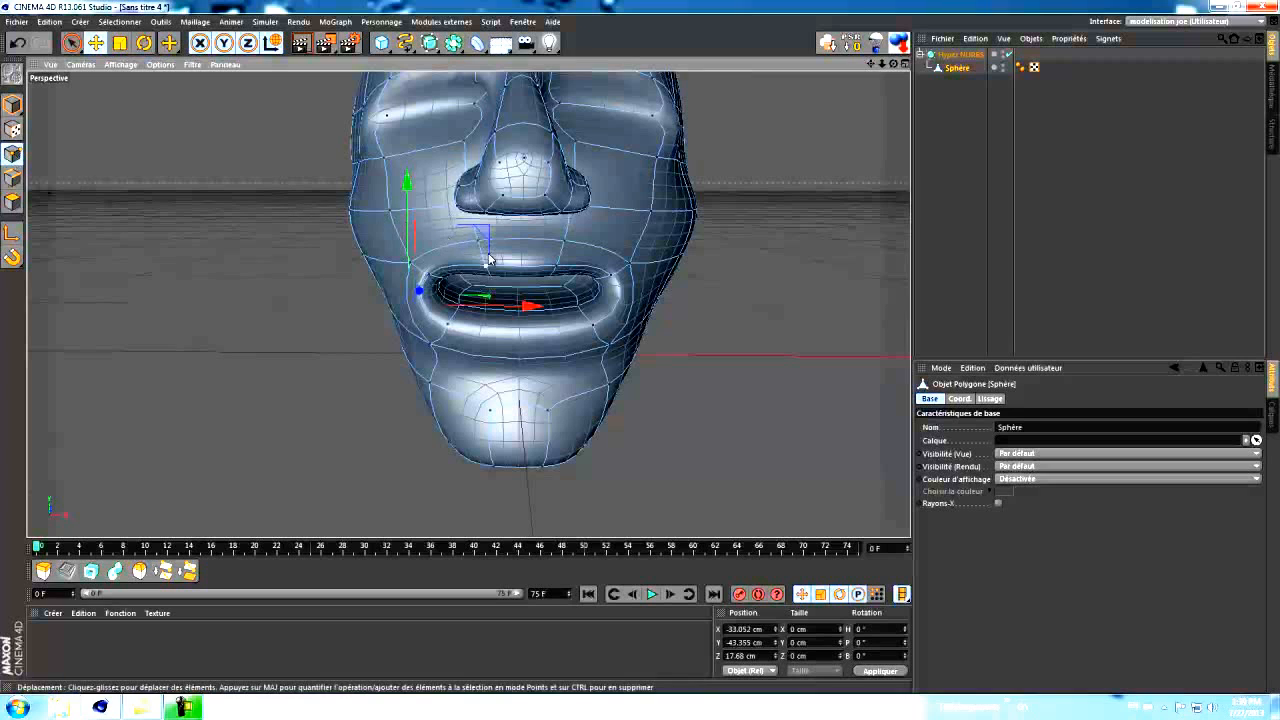
pyautogui.press('9')
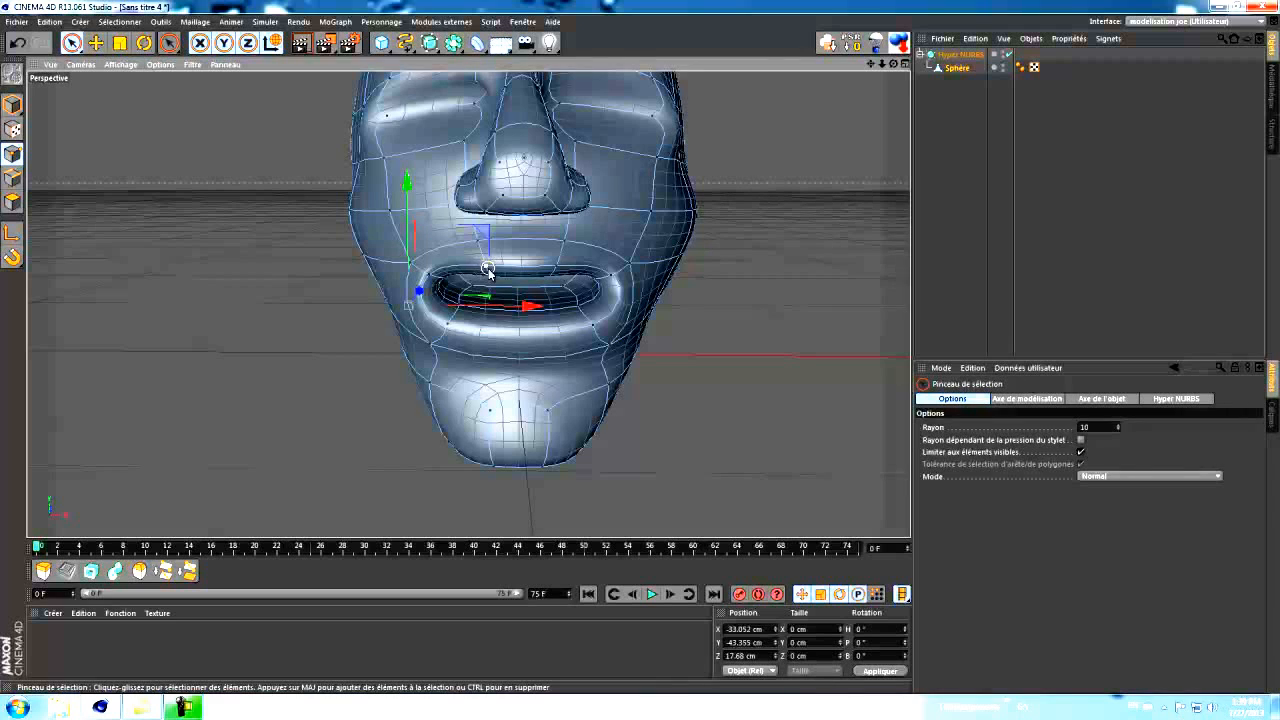
pyautogui.moveTo(480, 246)
pyautogui.mouseDown()
pyautogui.moveTo(554, 240)
pyautogui.moveTo(568, 248)
pyautogui.moveTo(553, 275)
pyautogui.mouseUp()
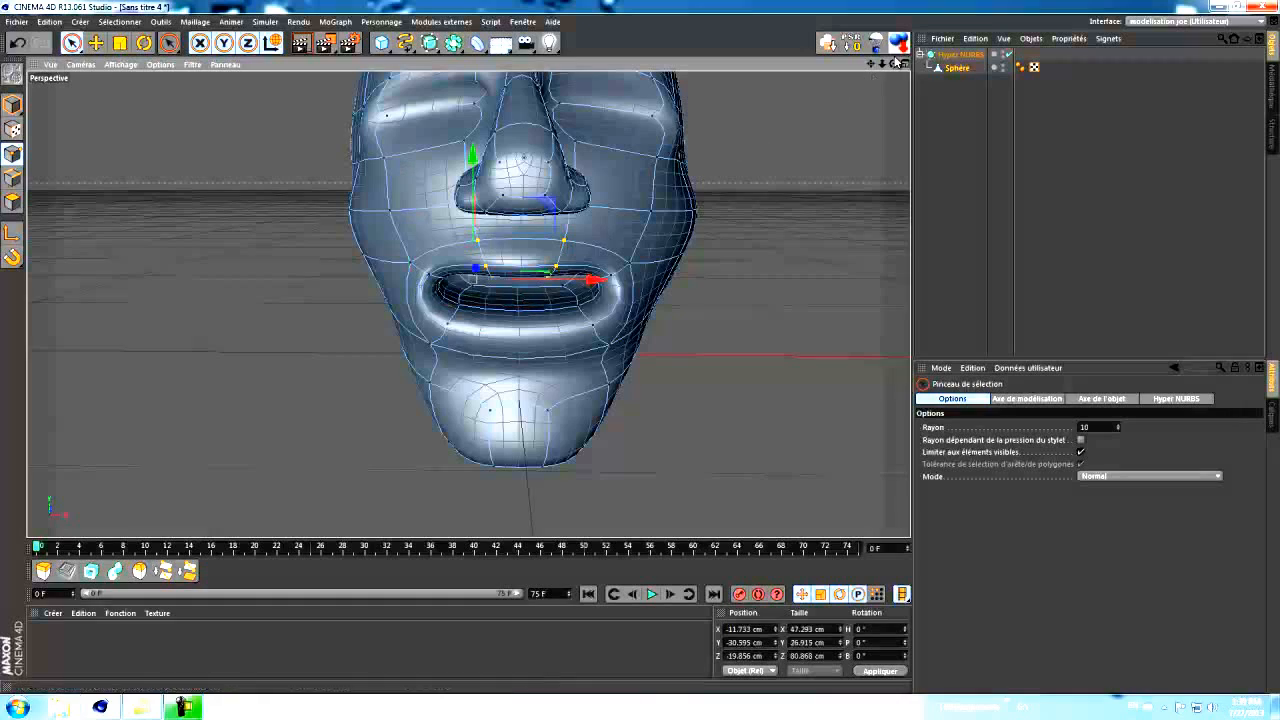
pyautogui.moveTo(893, 68); pyautogui.dragTo(643, 351)
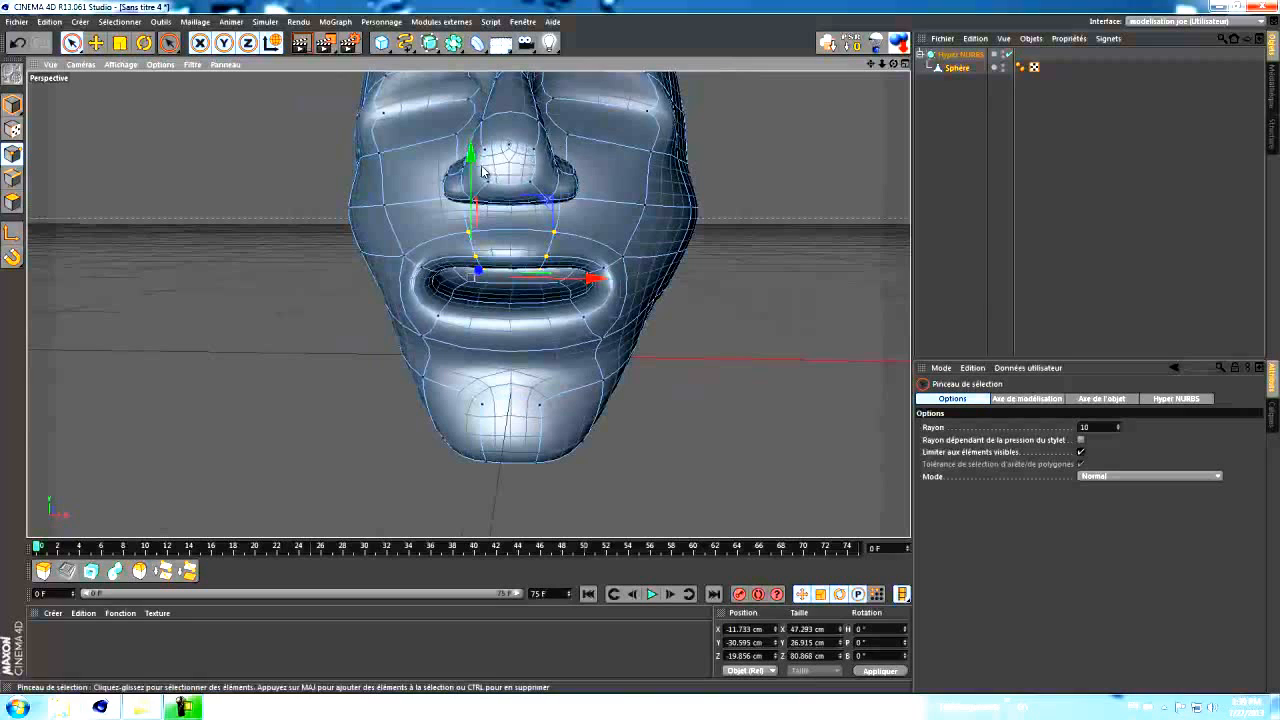
pyautogui.moveTo(470, 158)
pyautogui.mouseDown()
pyautogui.moveTo(474, 175)
pyautogui.moveTo(471, 165)
pyautogui.mouseUp()
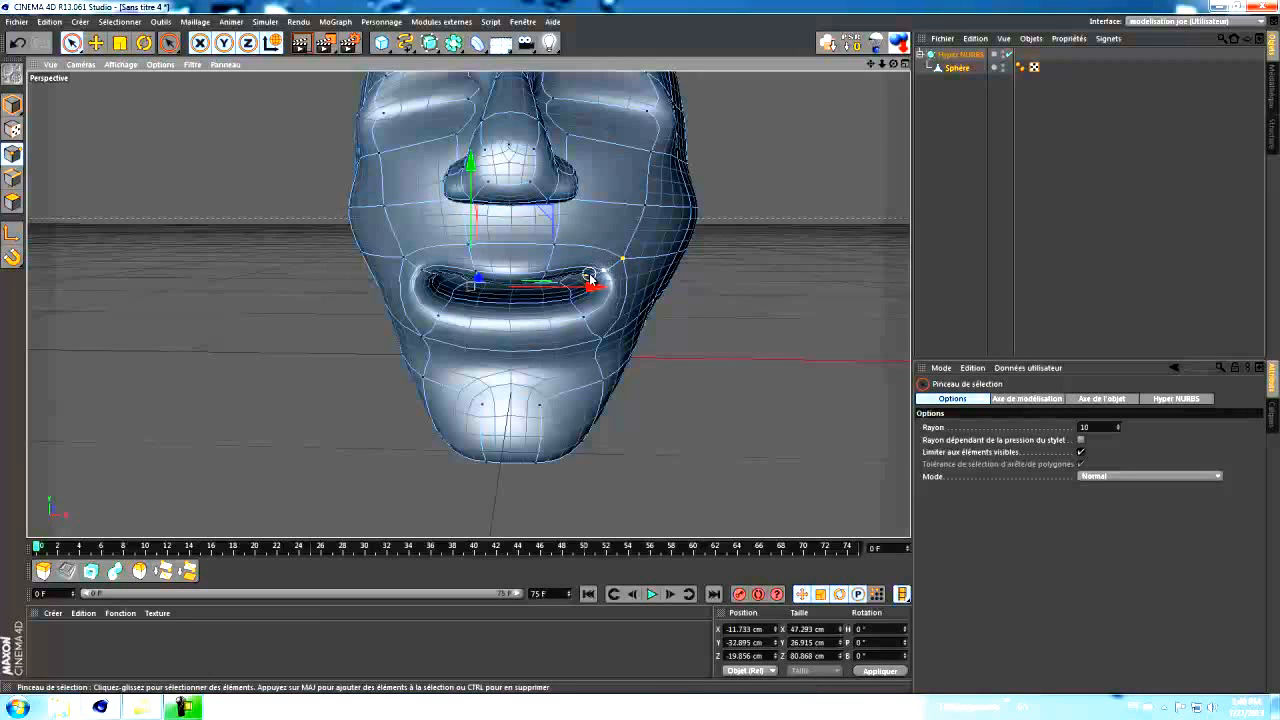
# Select the upper corner points on both sides of the mouth and raise them to about -24.6 cm on Y
pyautogui.click(591, 276)
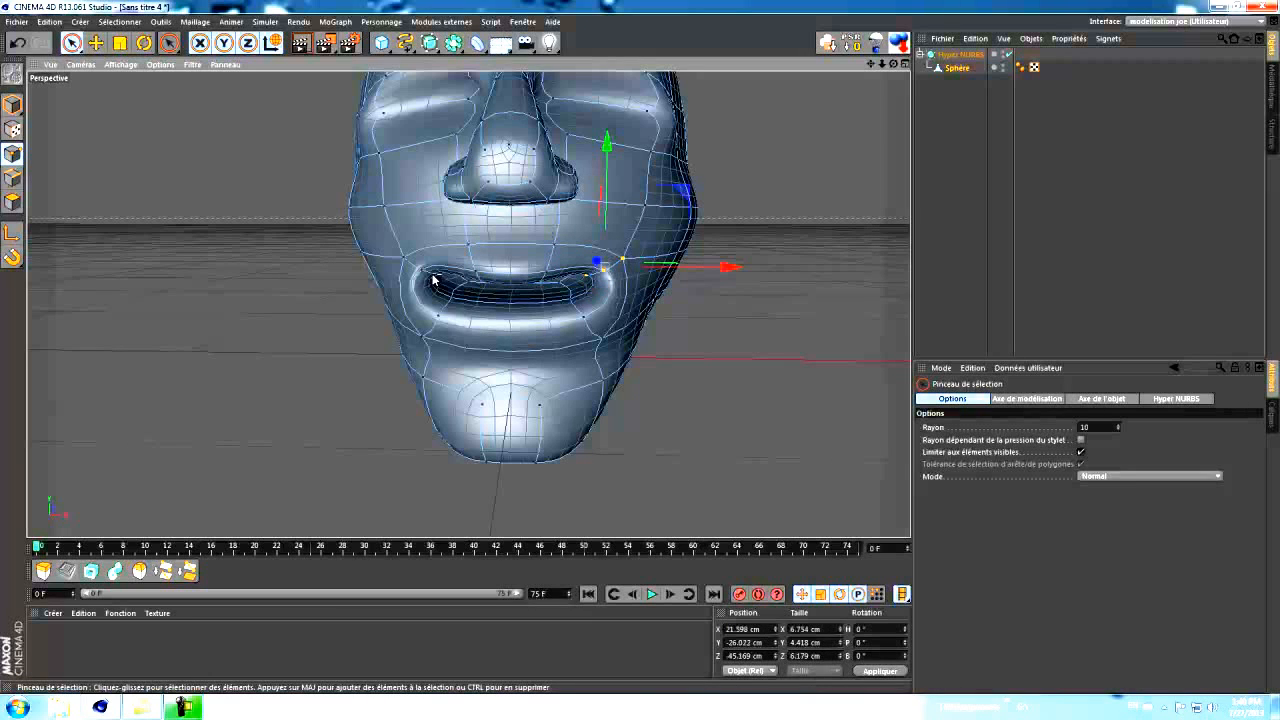
pyautogui.keyDown('shift'); pyautogui.moveTo(406, 262); pyautogui.dragTo(442, 279); pyautogui.keyUp('shift')
pyautogui.moveTo(522, 155); pyautogui.dragTo(517, 144)
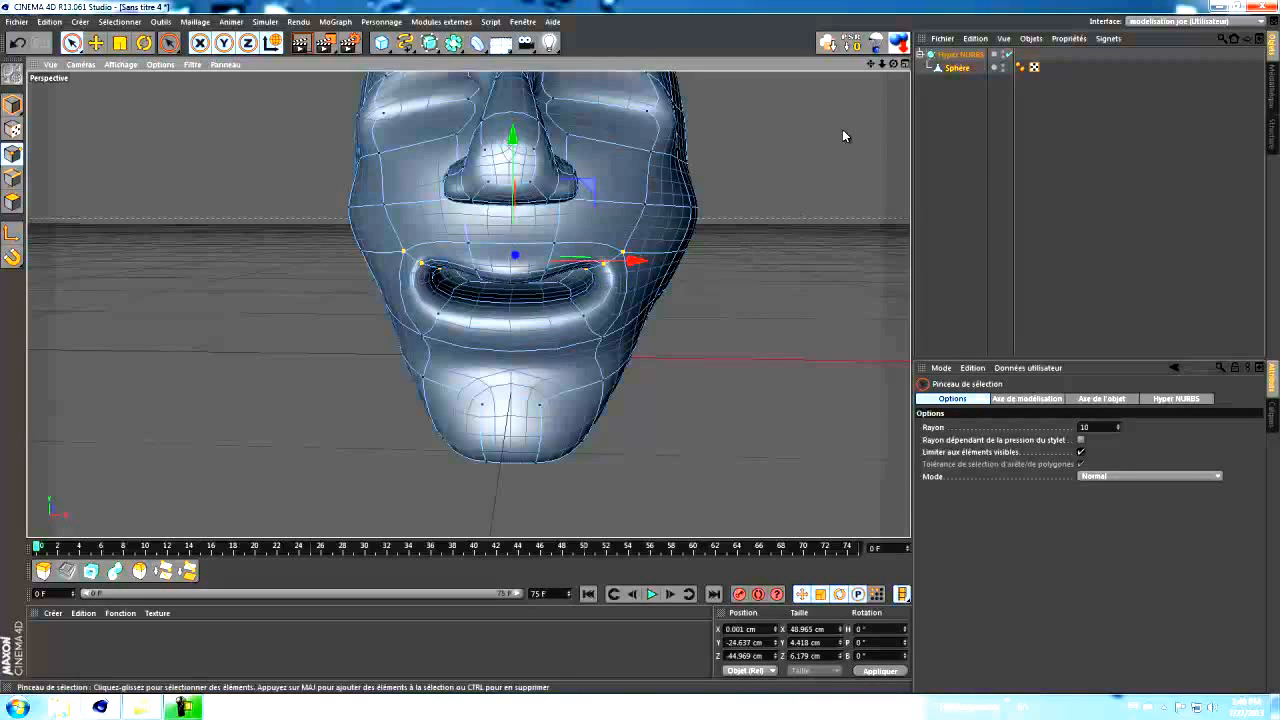
# Ring-select the edges crossing both mouth corners and cut them to add points halfway up the corners
pyautogui.click(12, 177)
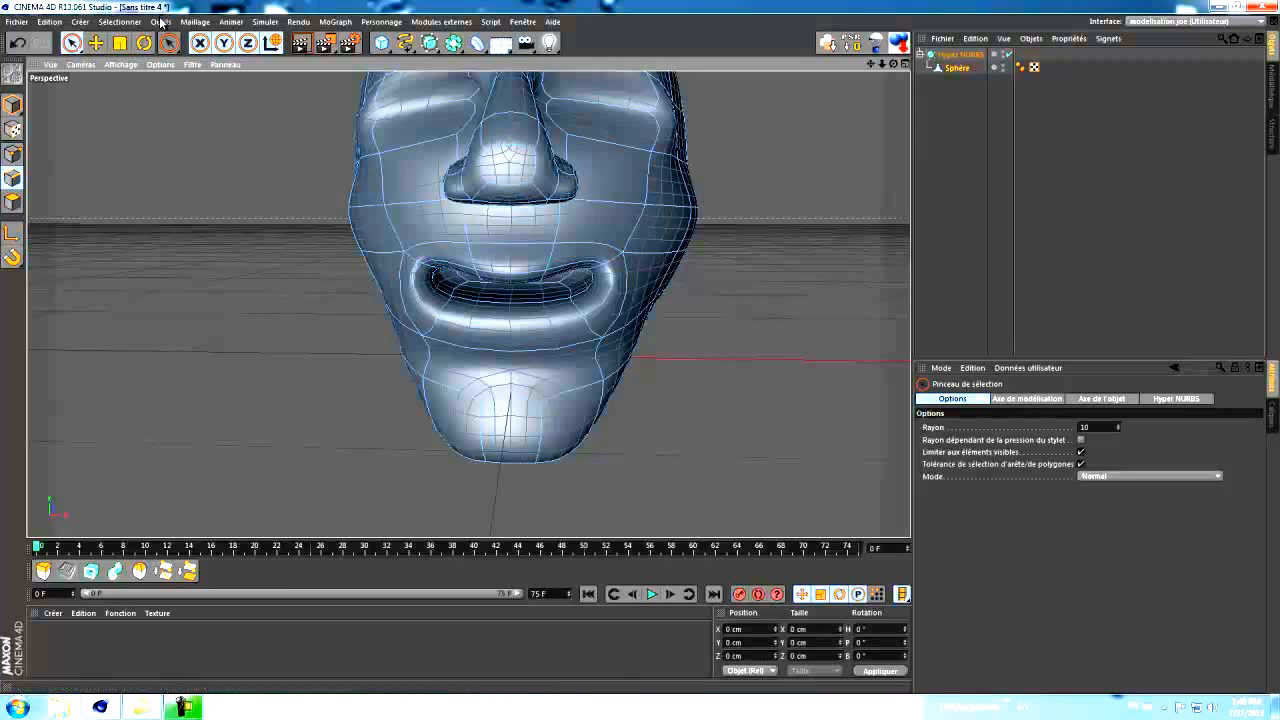
pyautogui.click(122, 21)
pyautogui.click(172, 126)
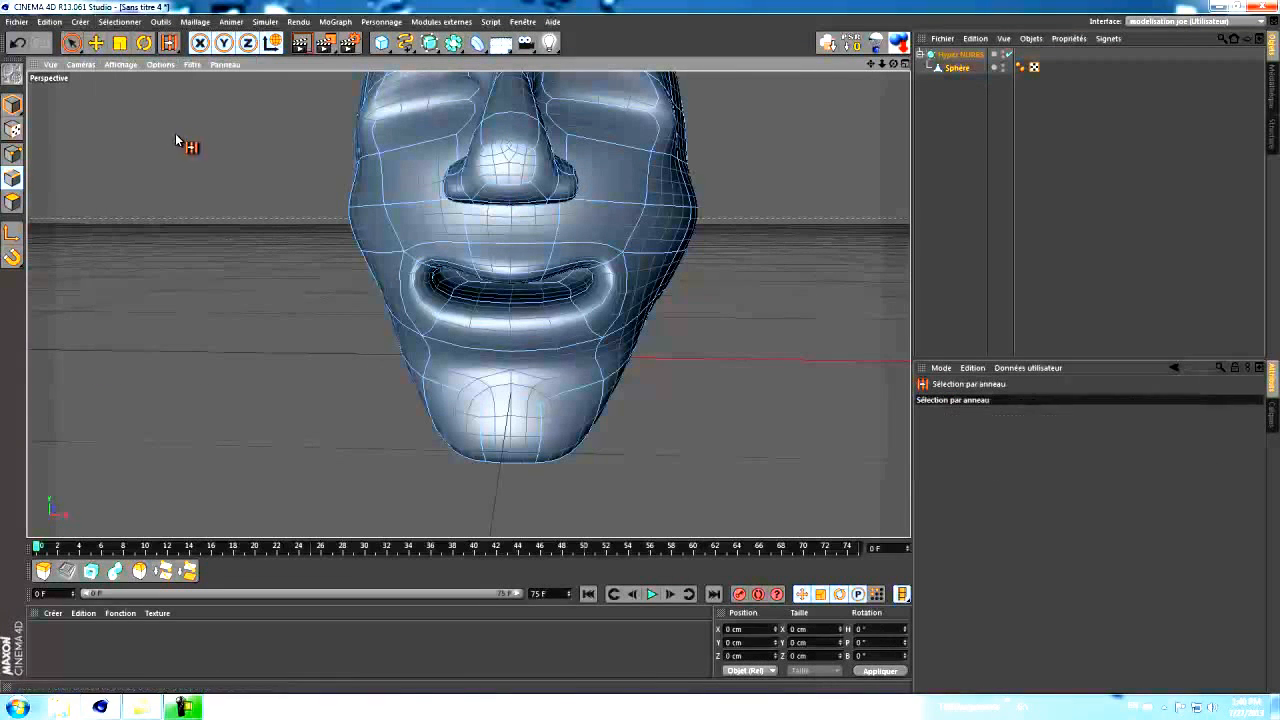
pyautogui.click(416, 284)
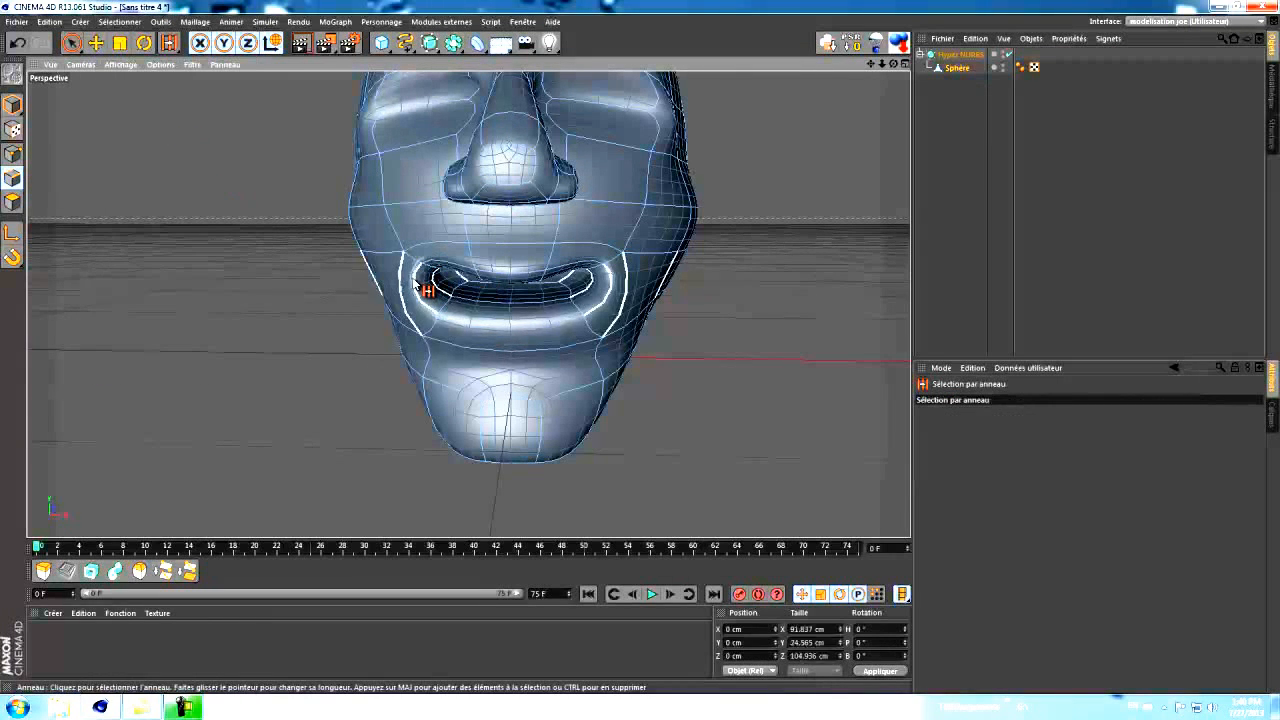
pyautogui.rightClick(197, 258)
pyautogui.click(239, 358)
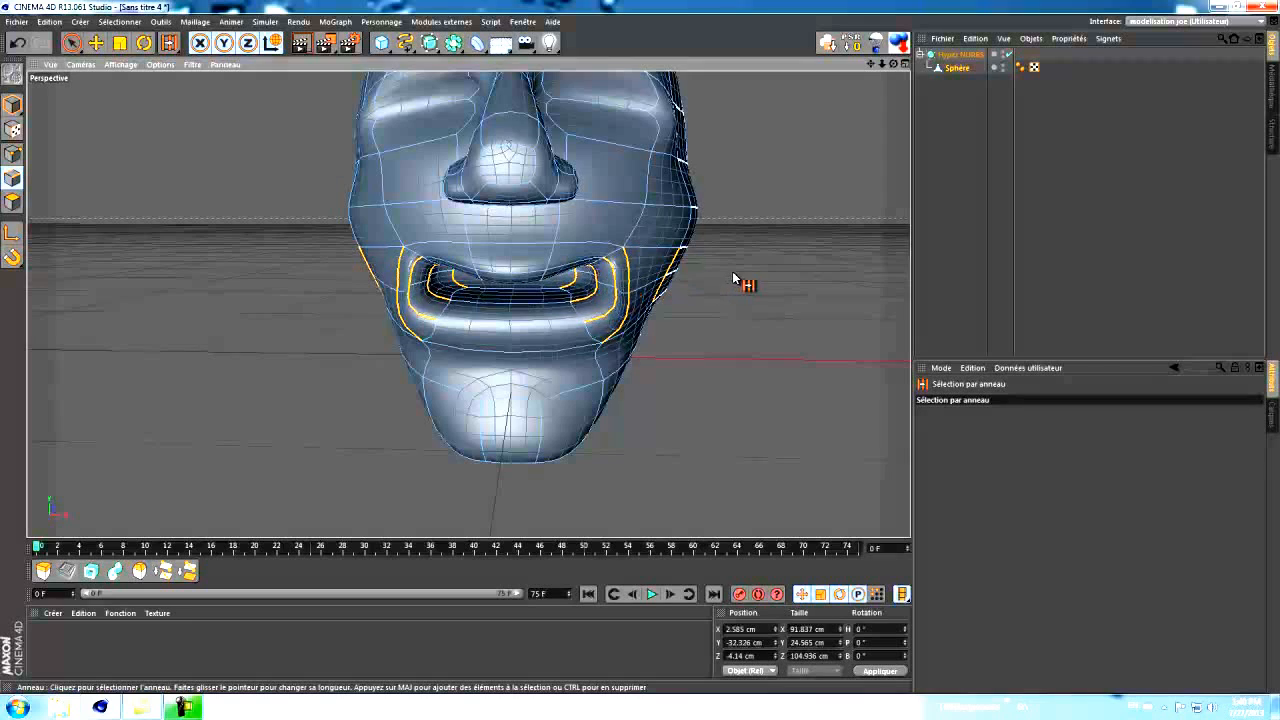
# Select the upper and lower points at both mouth corners and narrow them on X to about 39.1 cm apart
pyautogui.moveTo(893, 63); pyautogui.dragTo(640, 345)
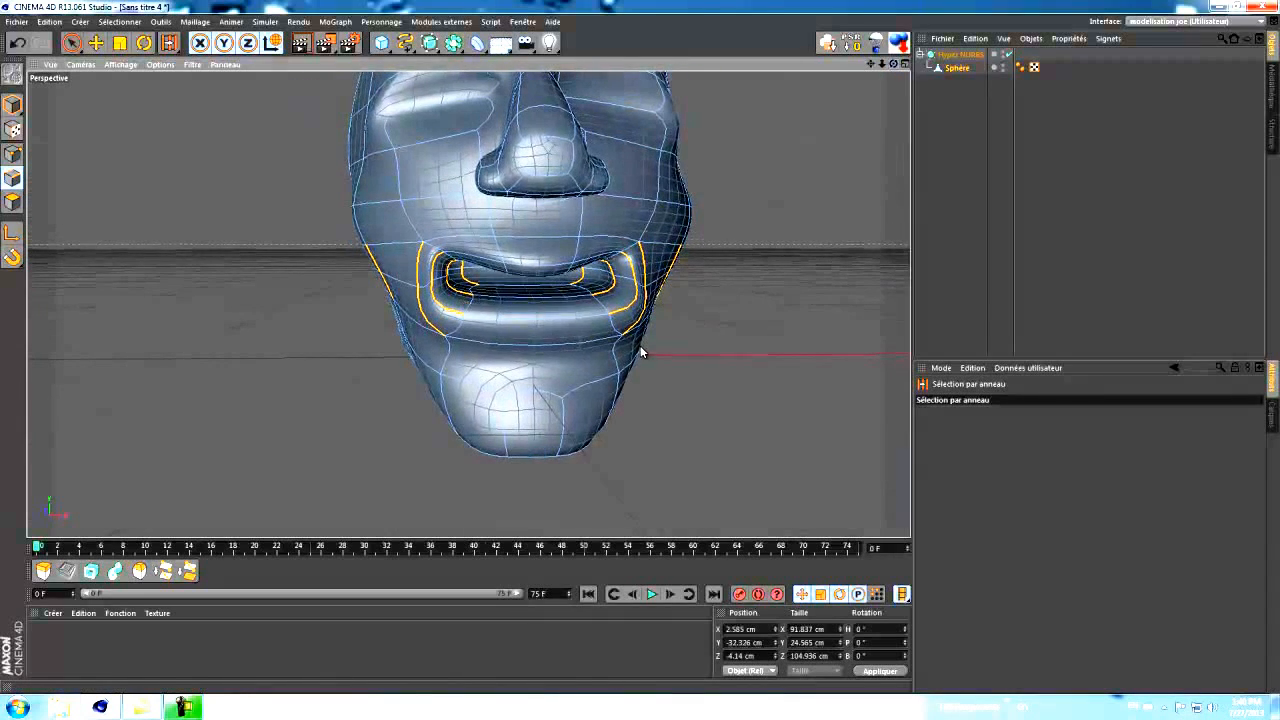
pyautogui.click(12, 153)
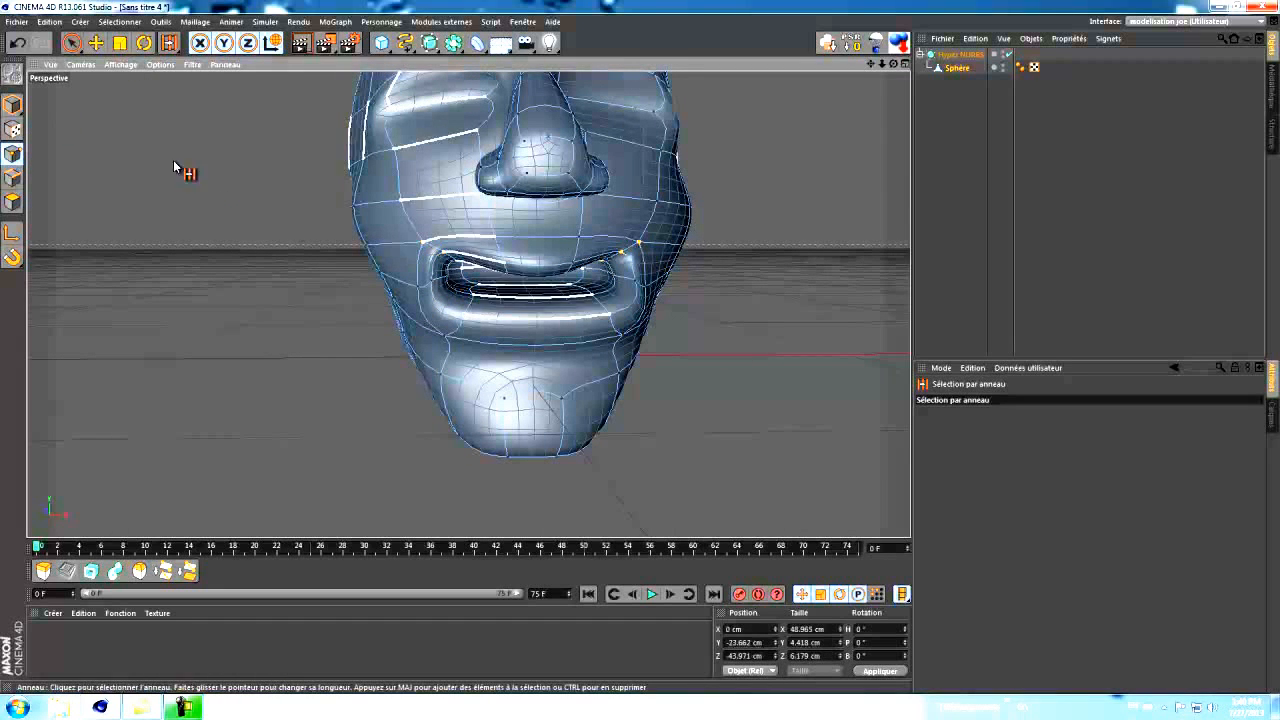
pyautogui.click(71, 43)
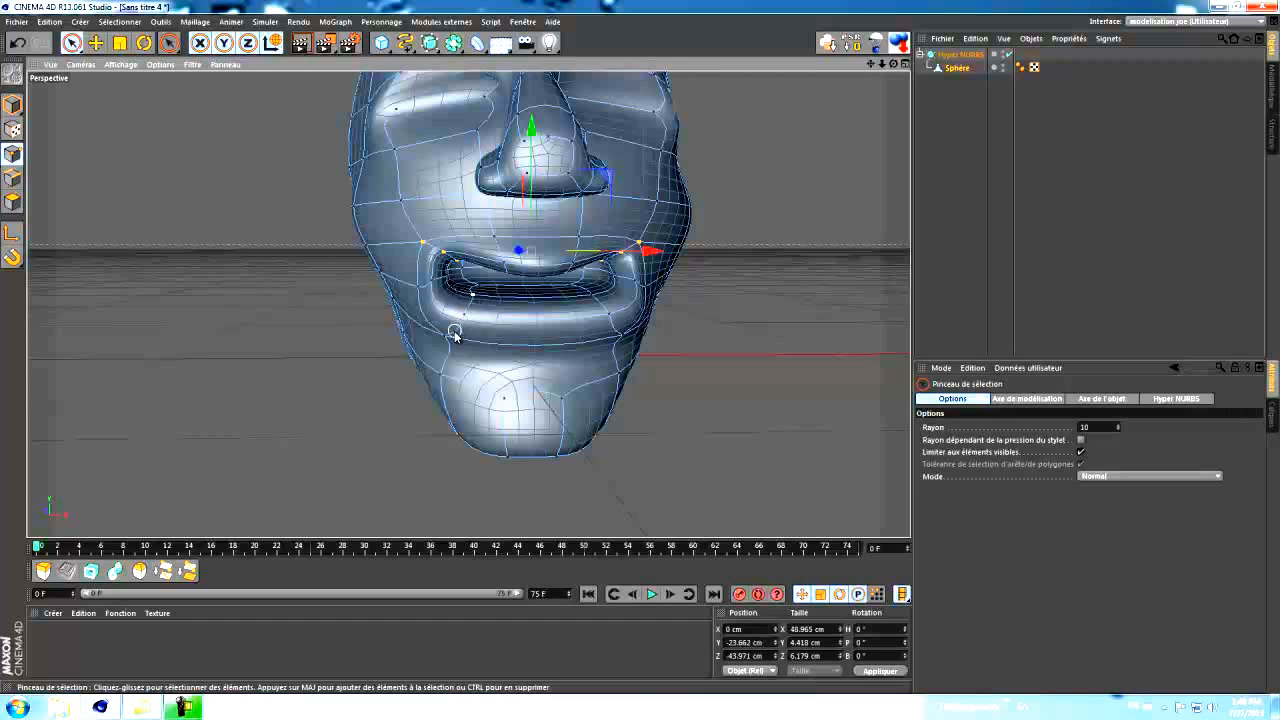
pyautogui.keyDown('shift'); pyautogui.moveTo(466, 311); pyautogui.dragTo(444, 339); pyautogui.keyUp('shift')
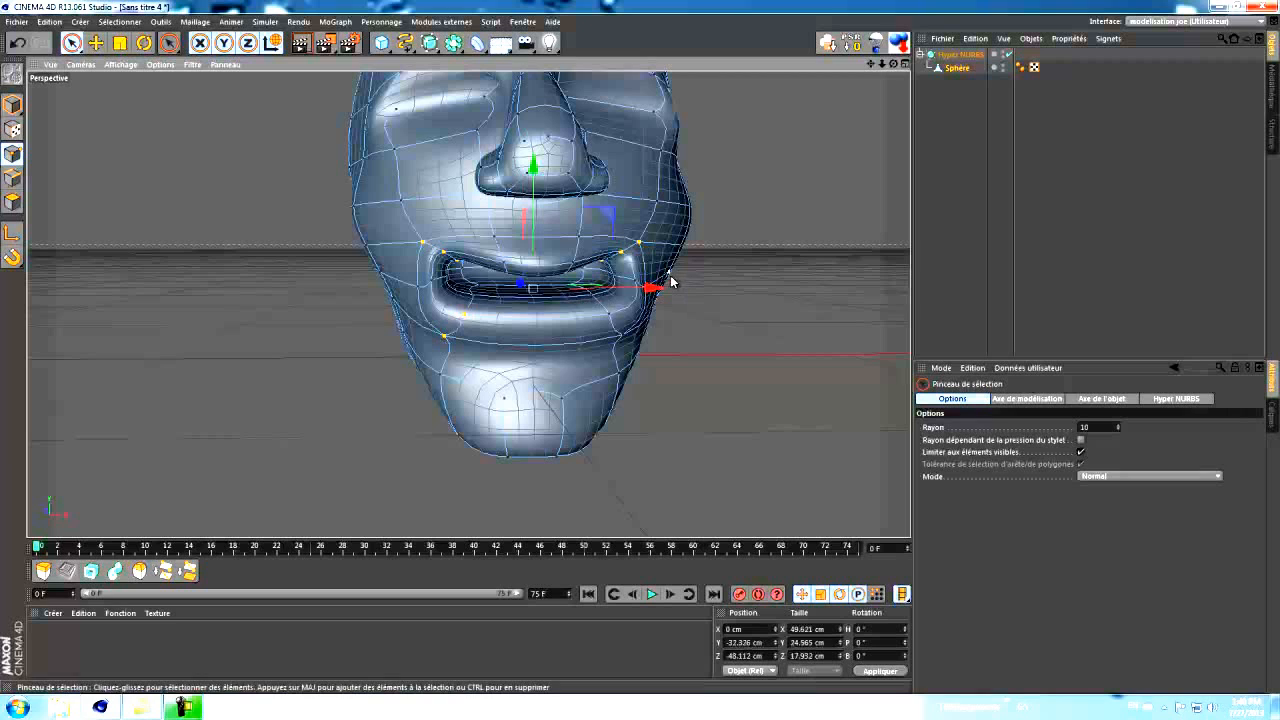
pyautogui.keyDown('shift'); pyautogui.moveTo(600, 306); pyautogui.dragTo(622, 332); pyautogui.keyUp('shift')
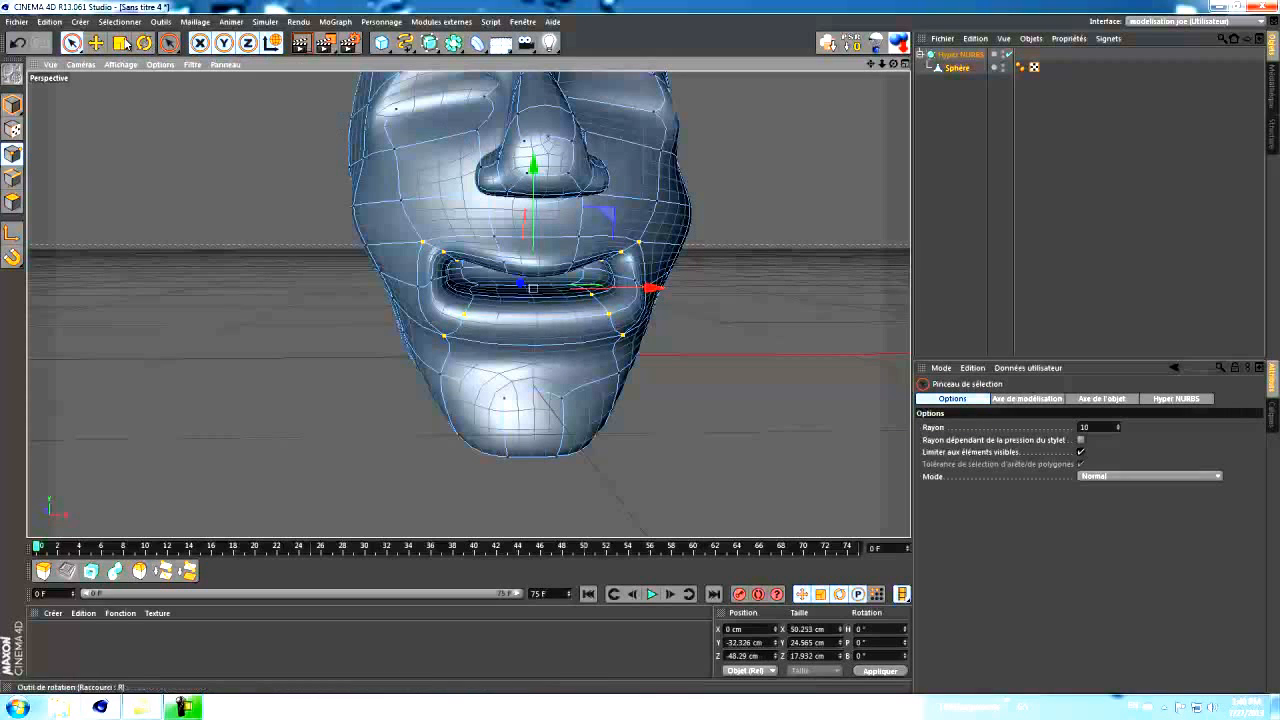
pyautogui.press('t')
pyautogui.moveTo(655, 290); pyautogui.dragTo(632, 290)
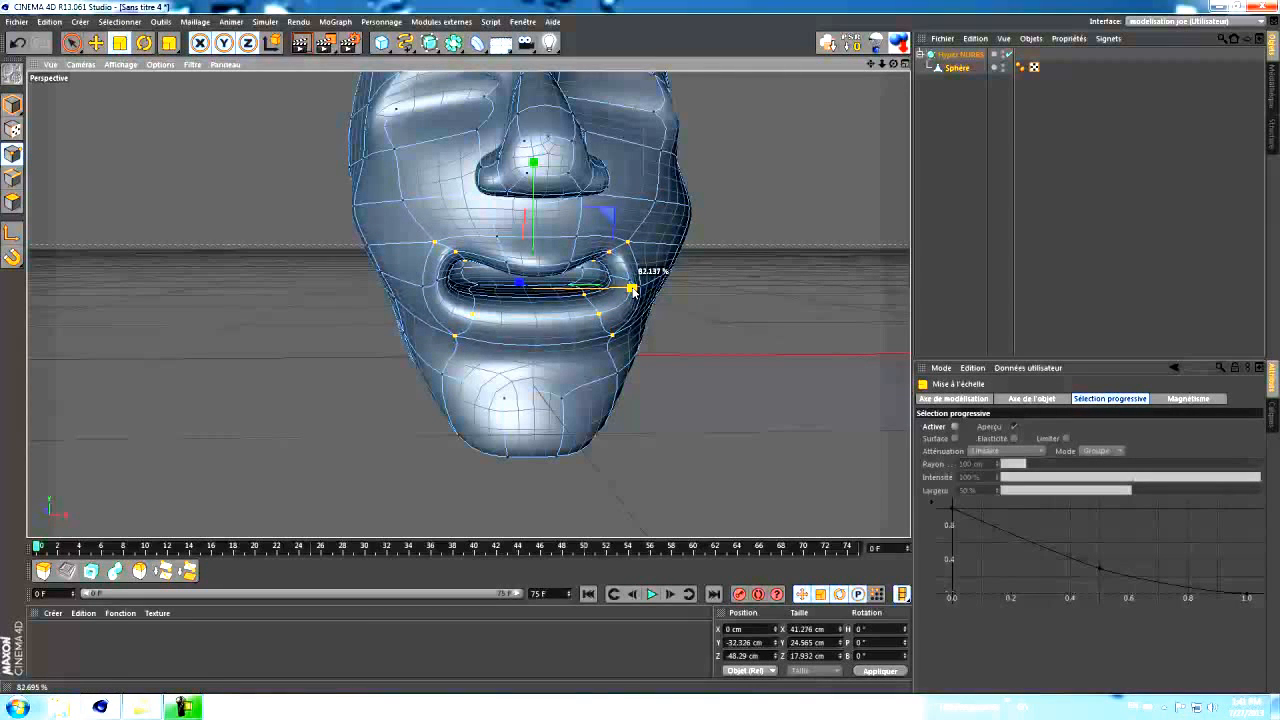
pyautogui.moveTo(632, 290); pyautogui.dragTo(632, 290)
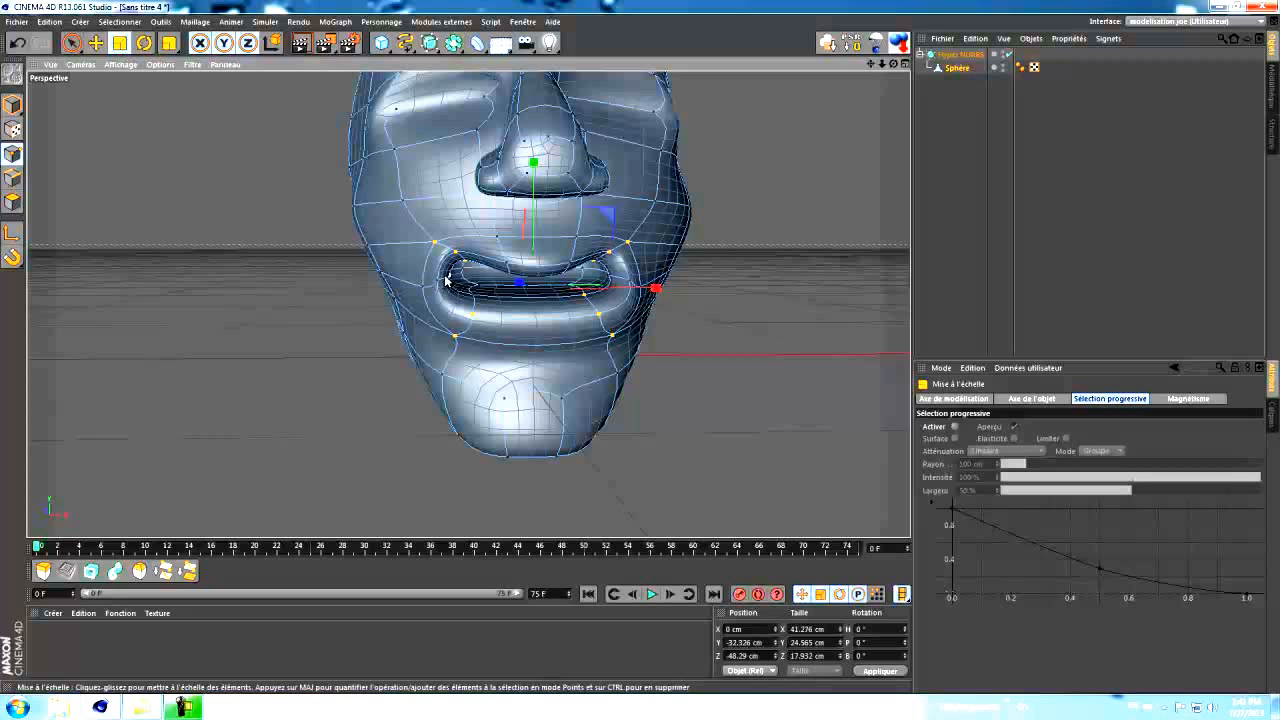
pyautogui.moveTo(448, 281); pyautogui.dragTo(424, 296)
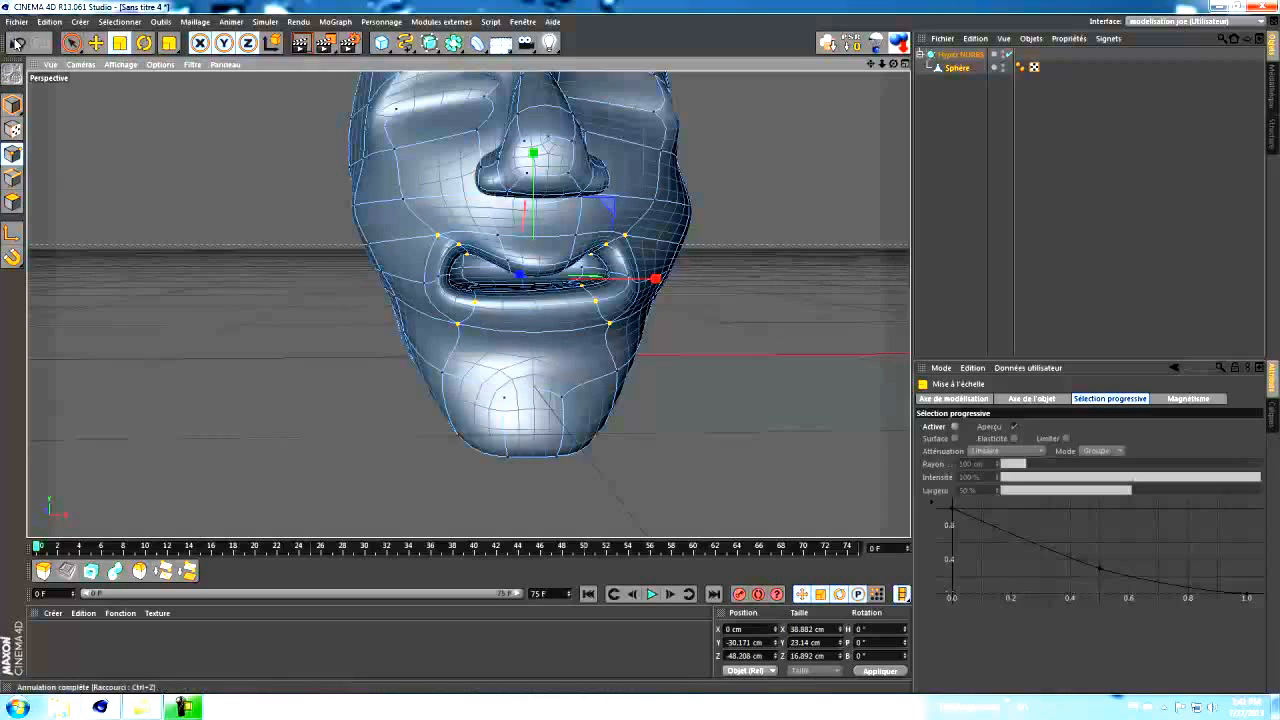
pyautogui.hotkey('ctrl', 'z')
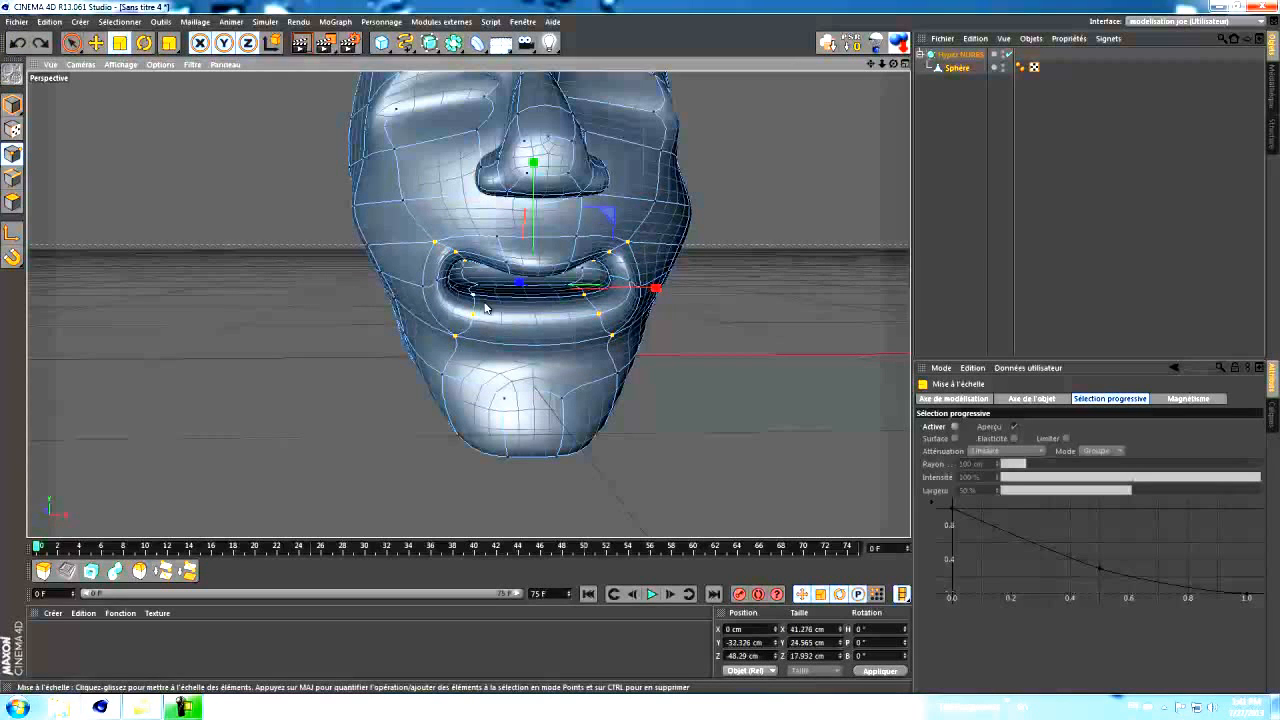
pyautogui.moveTo(655, 288); pyautogui.dragTo(638, 284)
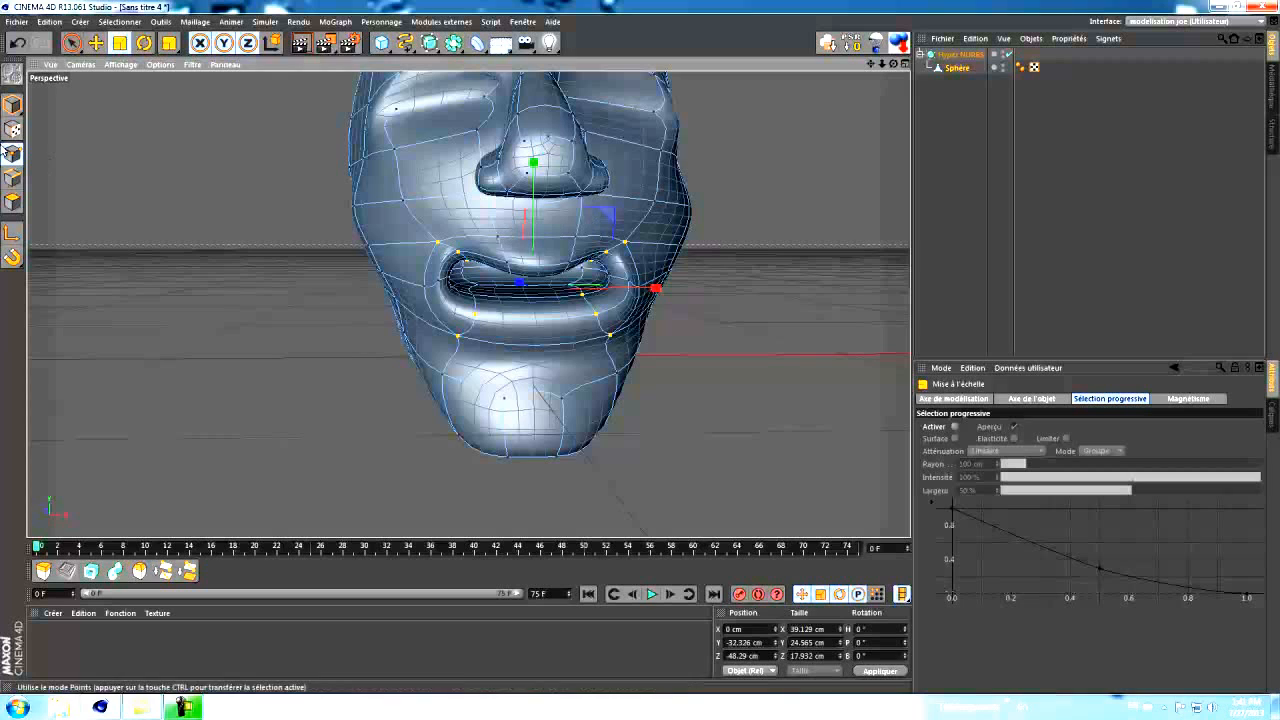
# Select the four middle points of the upper lip and raise them to about -22.5 cm on Y
pyautogui.click(72, 44)
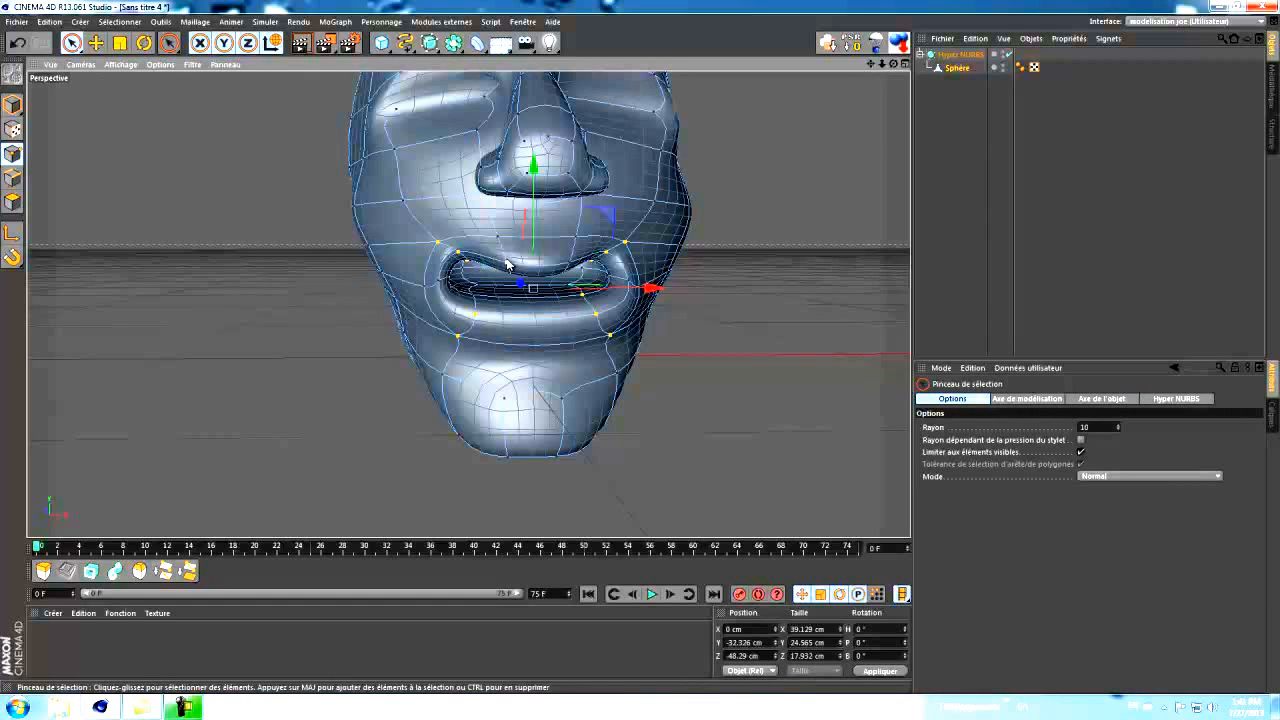
pyautogui.moveTo(894, 64); pyautogui.dragTo(639, 345)
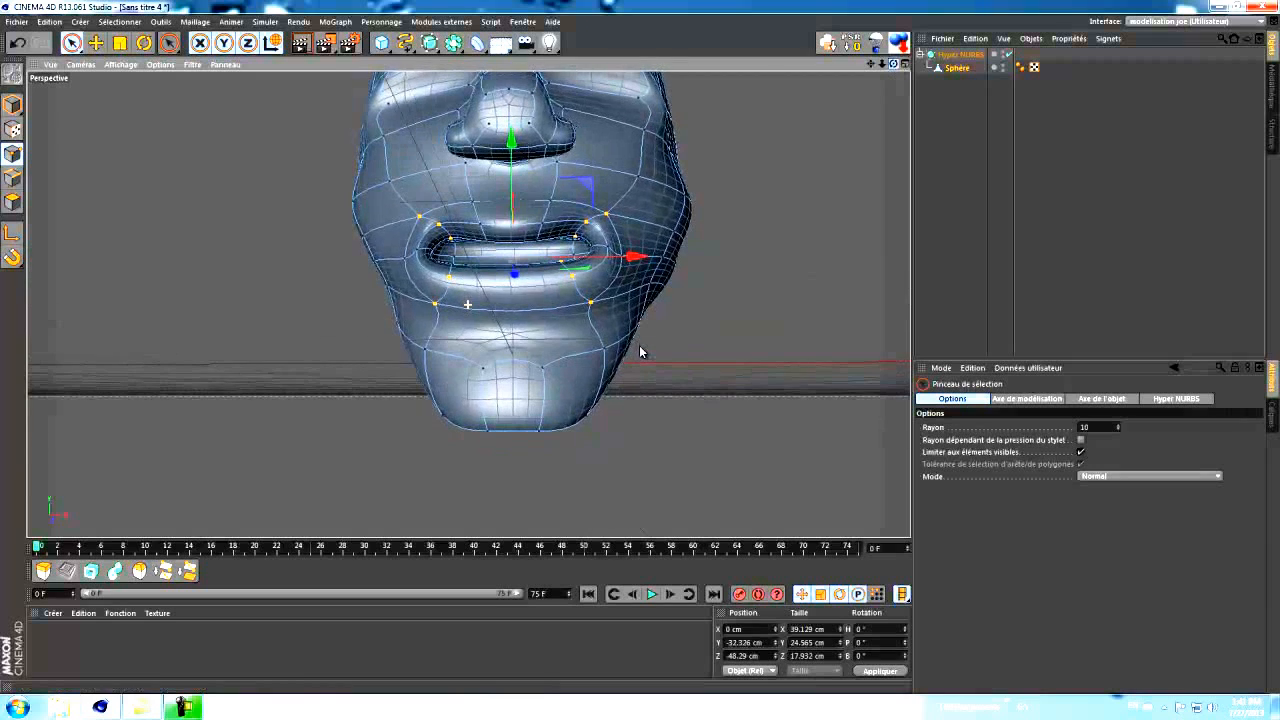
pyautogui.keyDown('shift'); pyautogui.click(602, 210); pyautogui.keyUp('shift')
pyautogui.click(479, 230)
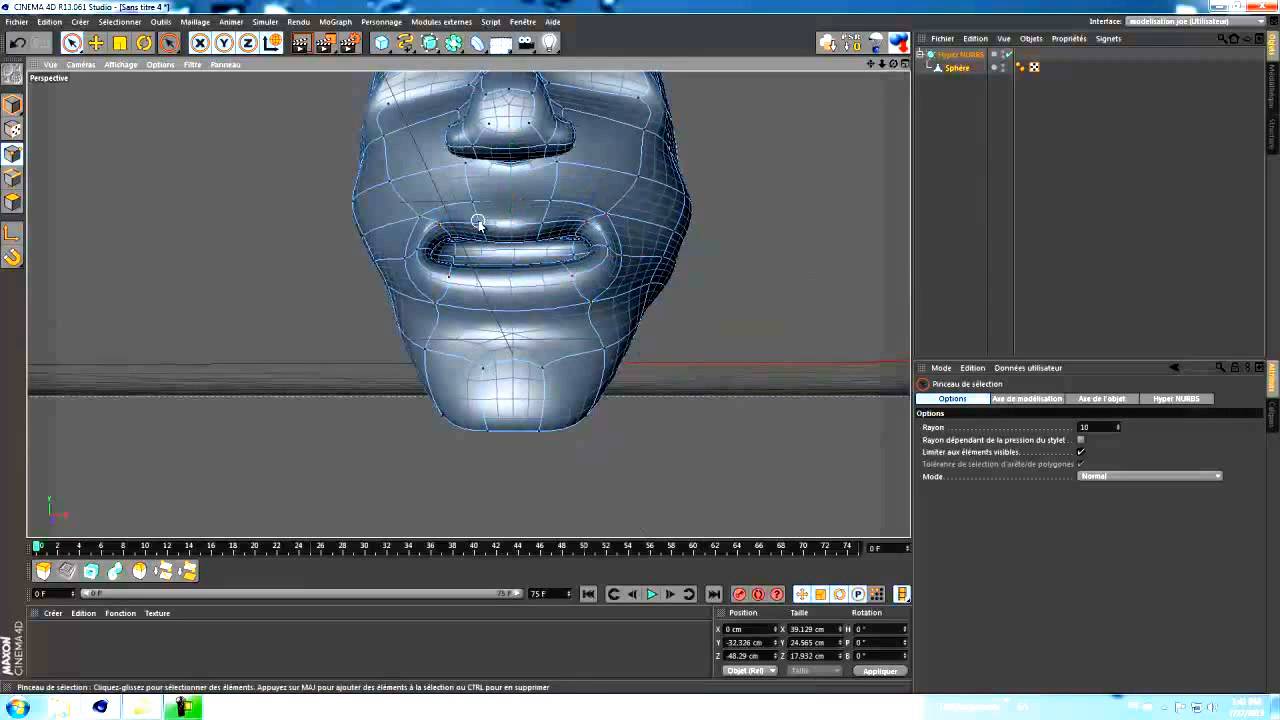
pyautogui.moveTo(492, 243)
pyautogui.mouseDown()
pyautogui.moveTo(528, 242)
pyautogui.moveTo(541, 221)
pyautogui.mouseUp()
pyautogui.moveTo(893, 64); pyautogui.dragTo(896, 140)
pyautogui.moveTo(521, 158); pyautogui.dragTo(521, 164)
pyautogui.keyDown('shift'); pyautogui.moveTo(480, 249); pyautogui.dragTo(568, 248); pyautogui.keyUp('shift')
pyautogui.moveTo(525, 150); pyautogui.dragTo(522, 143)
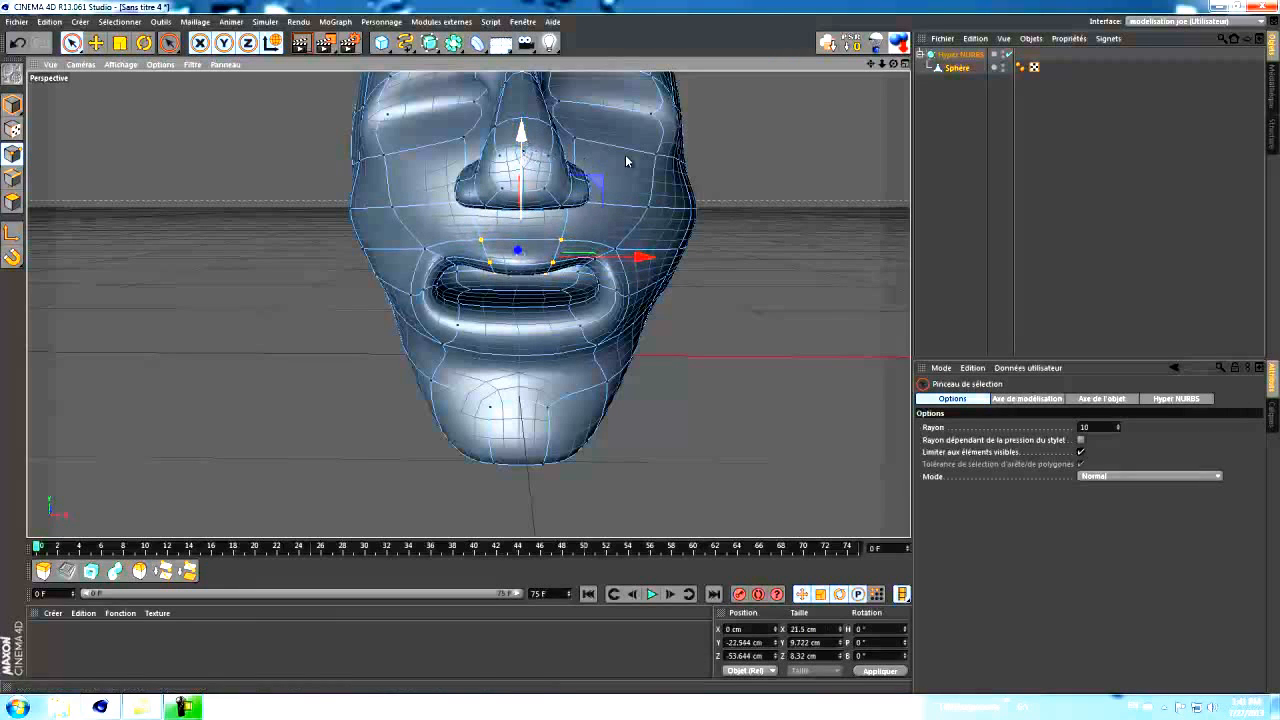
# Select the outer lower-lip point on each side, raise both to about -41.9 cm on Y and spread them to about 43.8 cm on X
pyautogui.keyDown('alt'); pyautogui.moveTo(646, 362); pyautogui.dragTo(640, 346); pyautogui.keyUp('alt')
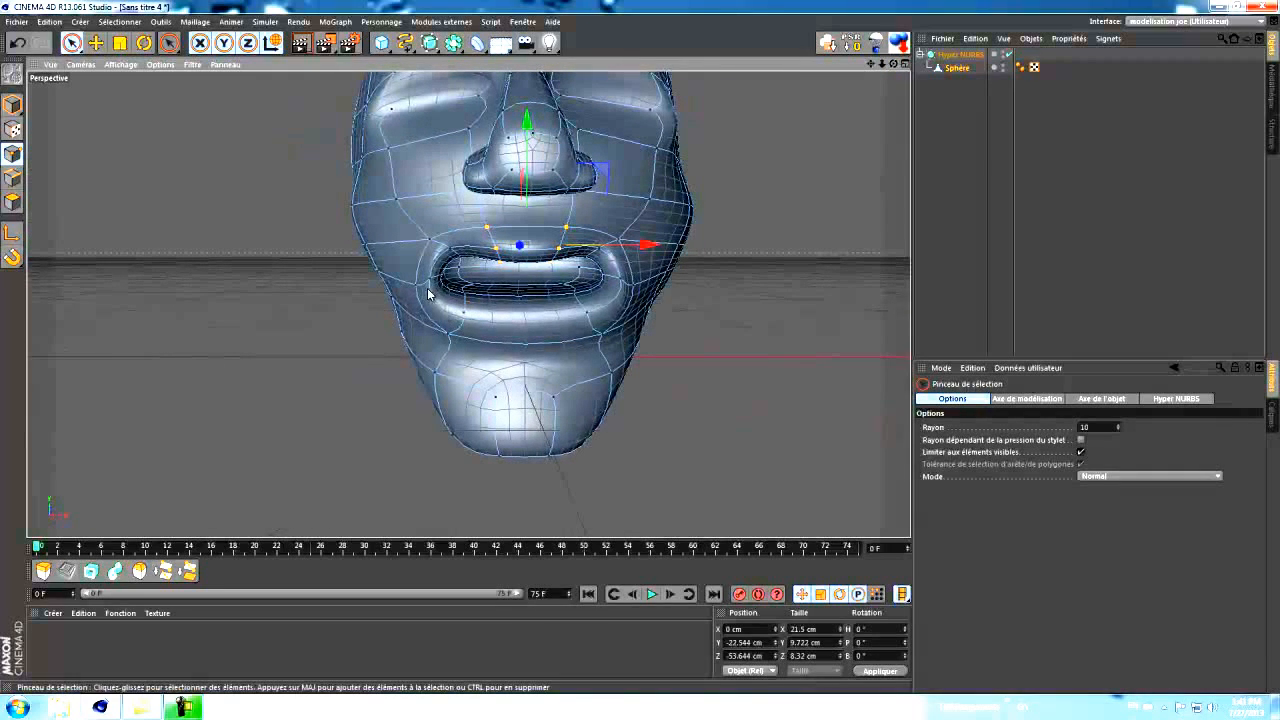
pyautogui.click(448, 336)
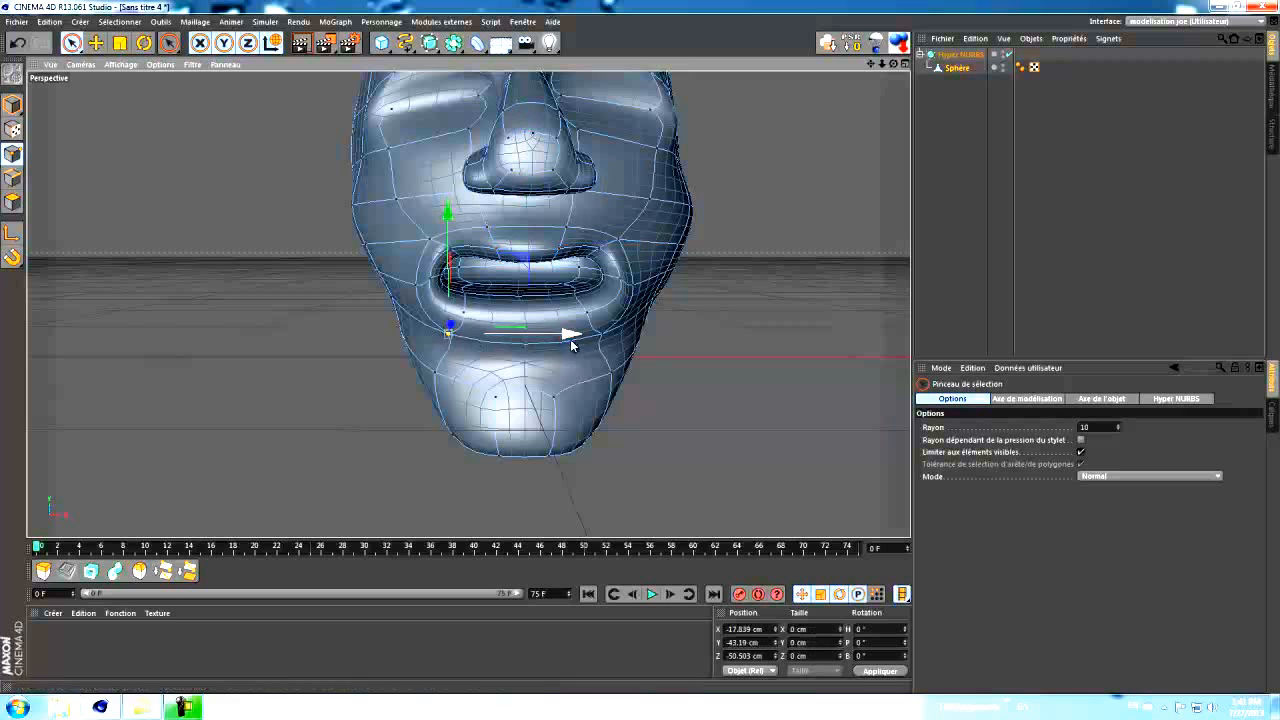
pyautogui.keyDown('shift'); pyautogui.click(602, 335); pyautogui.keyUp('shift')
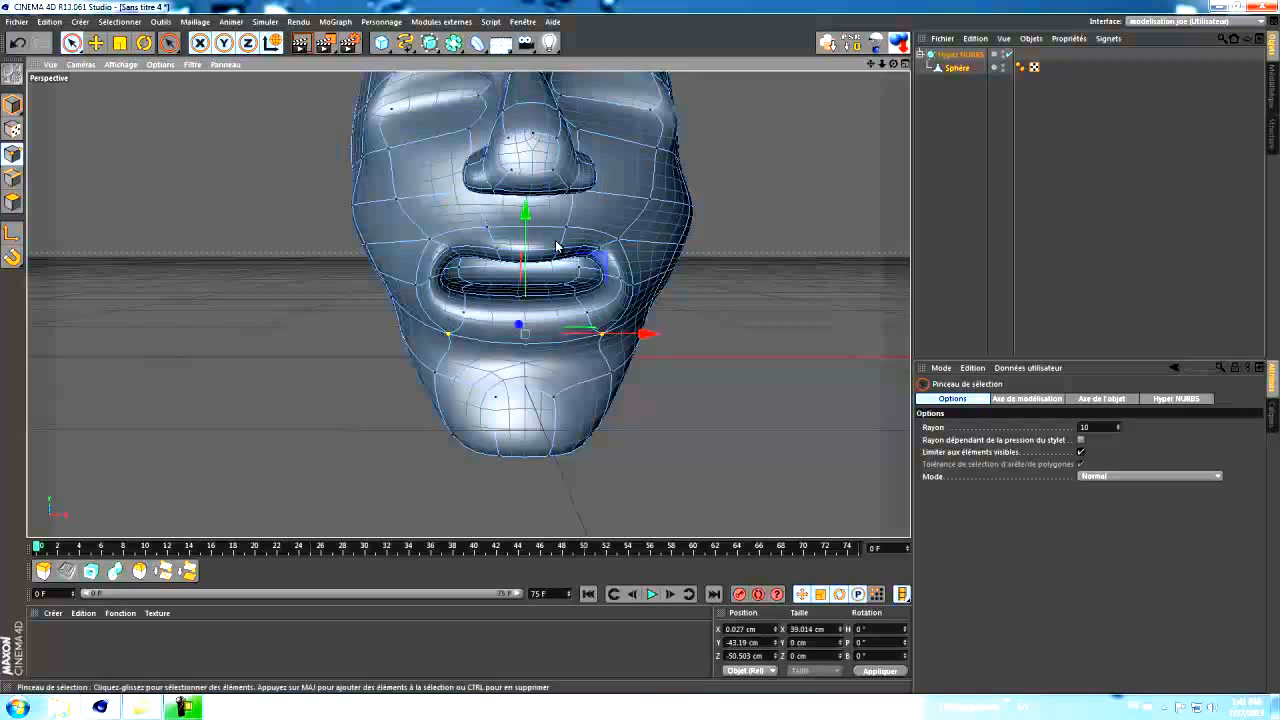
pyautogui.moveTo(527, 221); pyautogui.dragTo(528, 221)
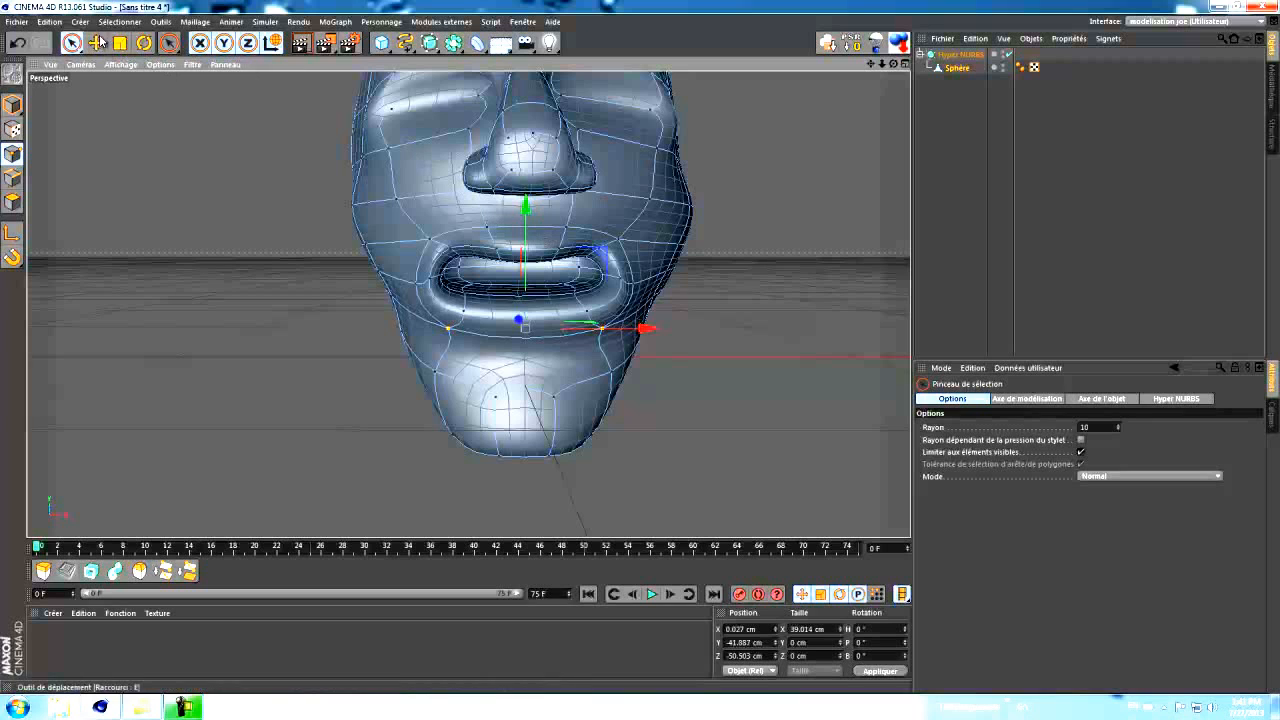
pyautogui.press('t')
pyautogui.moveTo(646, 329); pyautogui.dragTo(660, 330)
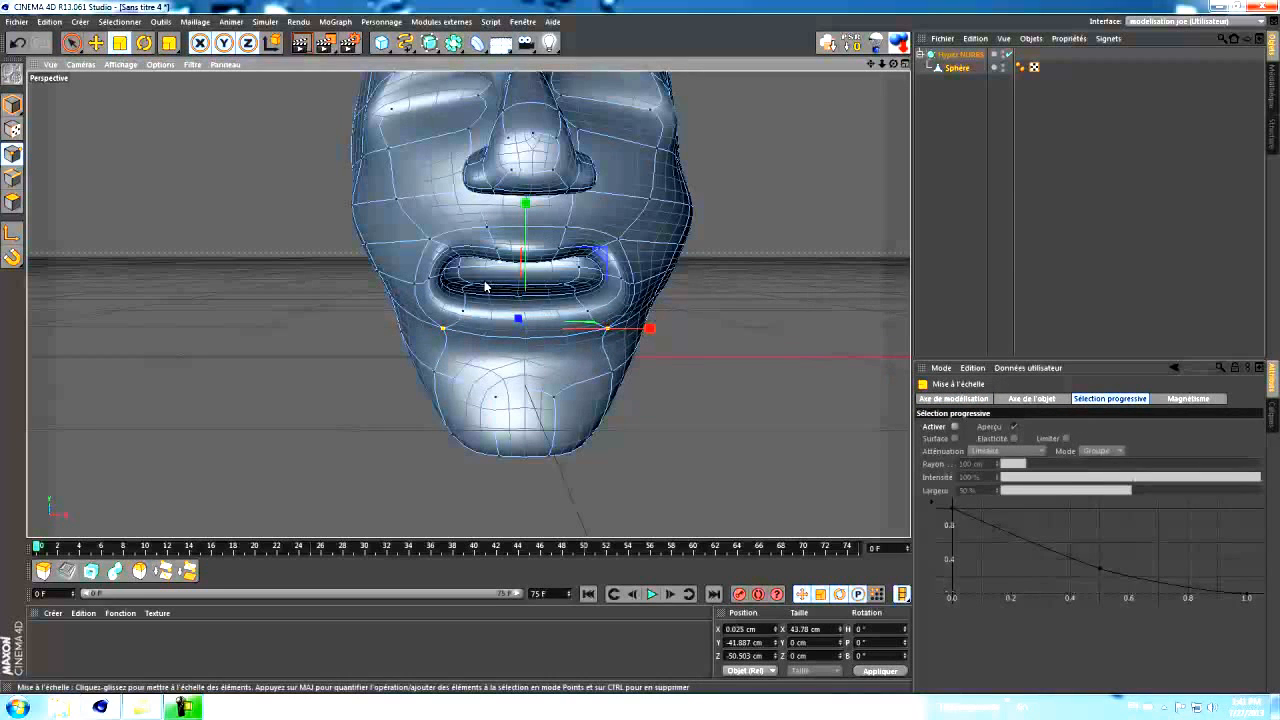
# Select the midpoints of both mouth corners with the Live Selection brush and scale them on X to about 45.9 cm
pyautogui.click(417, 288)
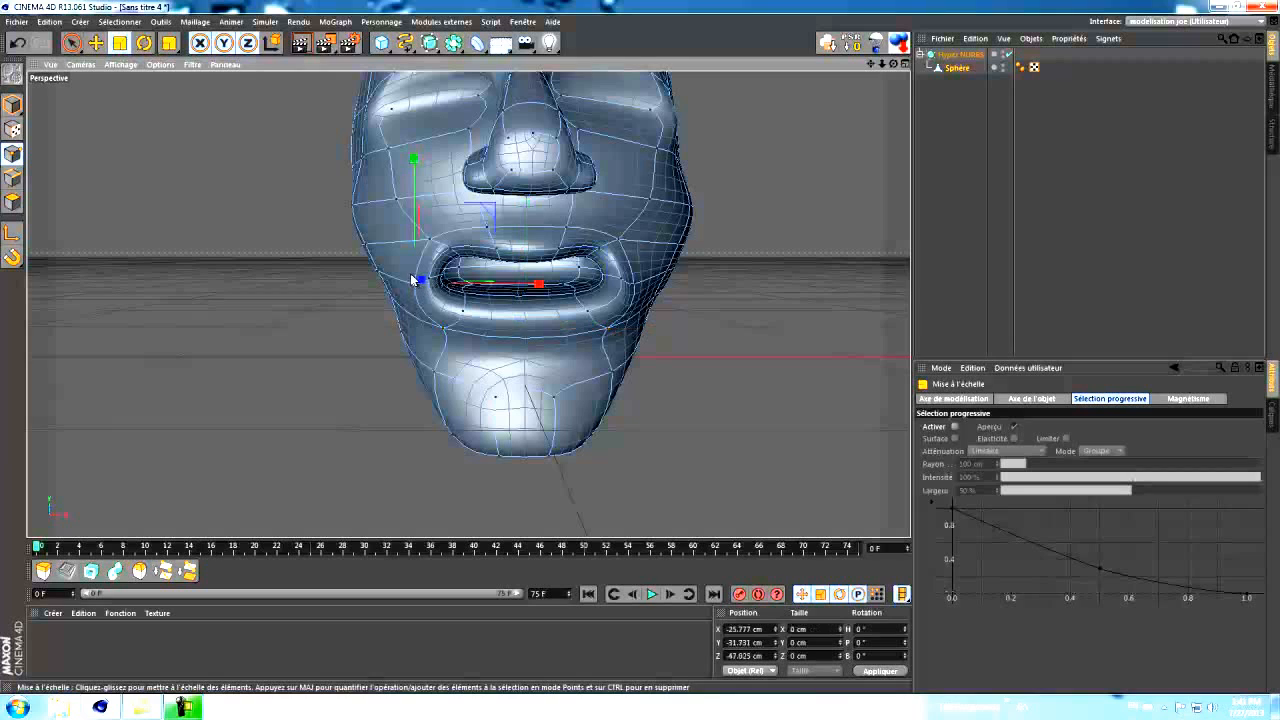
pyautogui.click(70, 44)
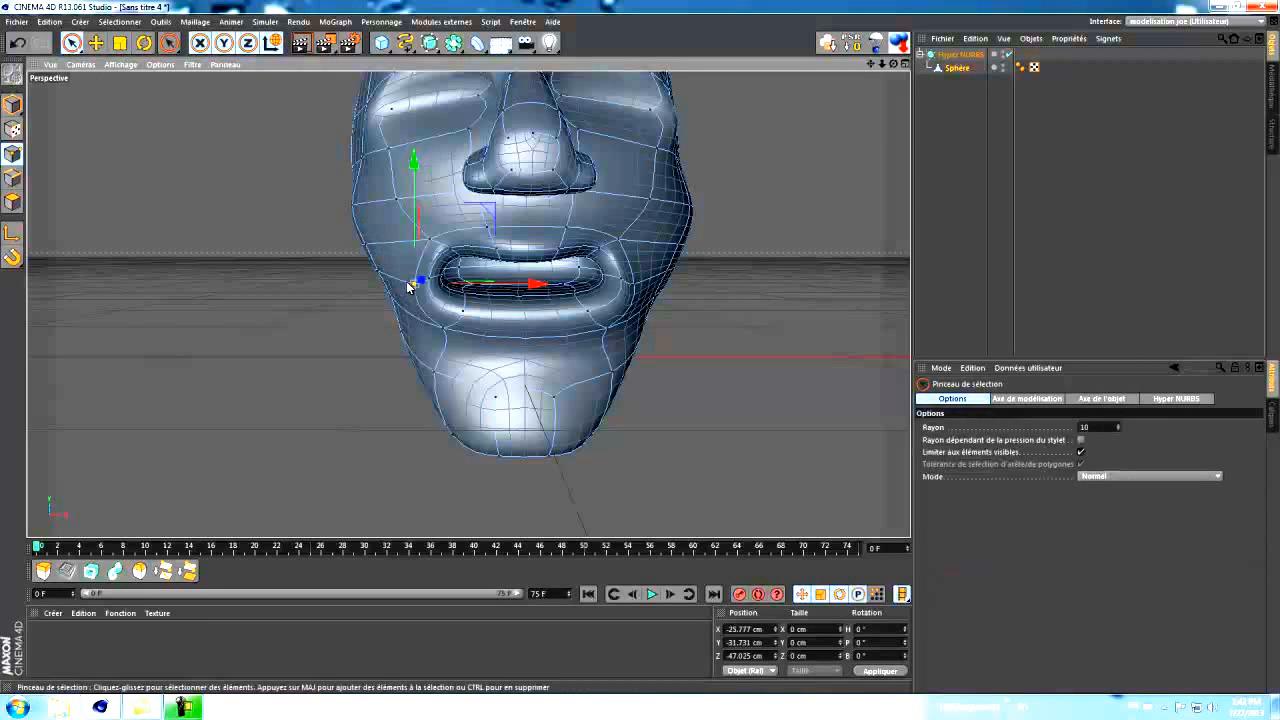
pyautogui.moveTo(415, 284); pyautogui.dragTo(632, 286)
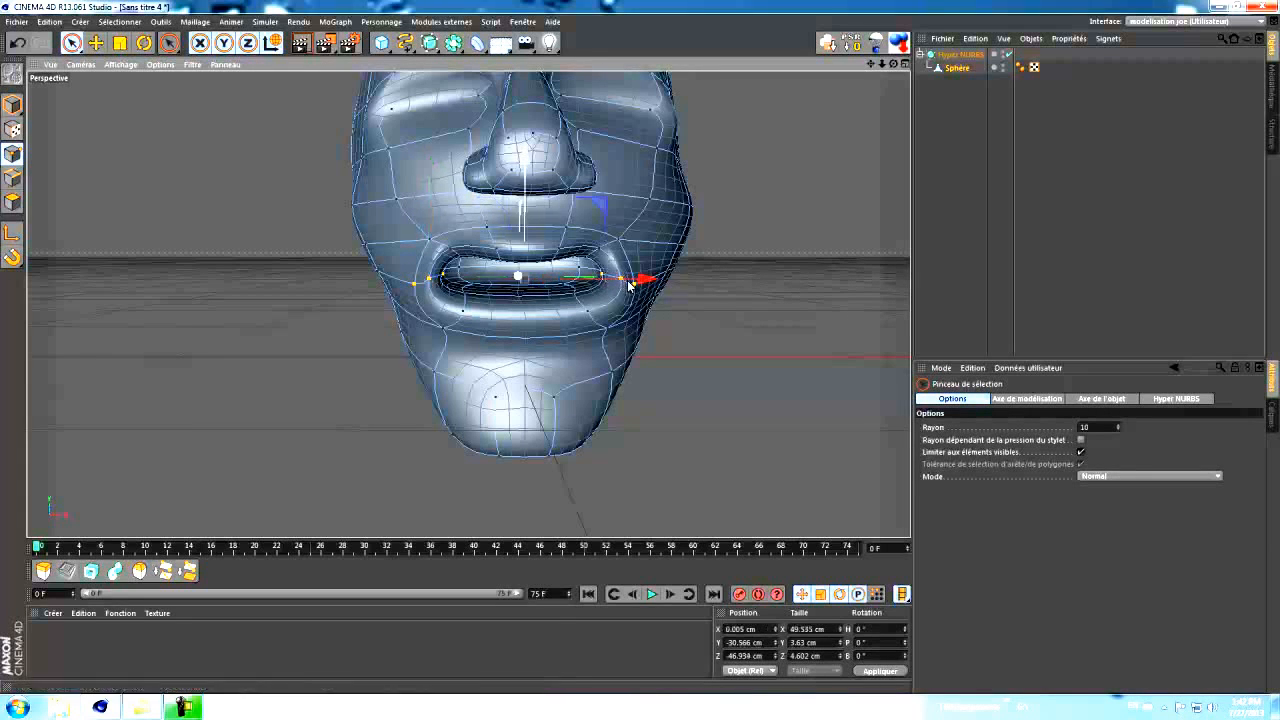
pyautogui.click(119, 43)
pyautogui.moveTo(651, 280); pyautogui.dragTo(638, 279)
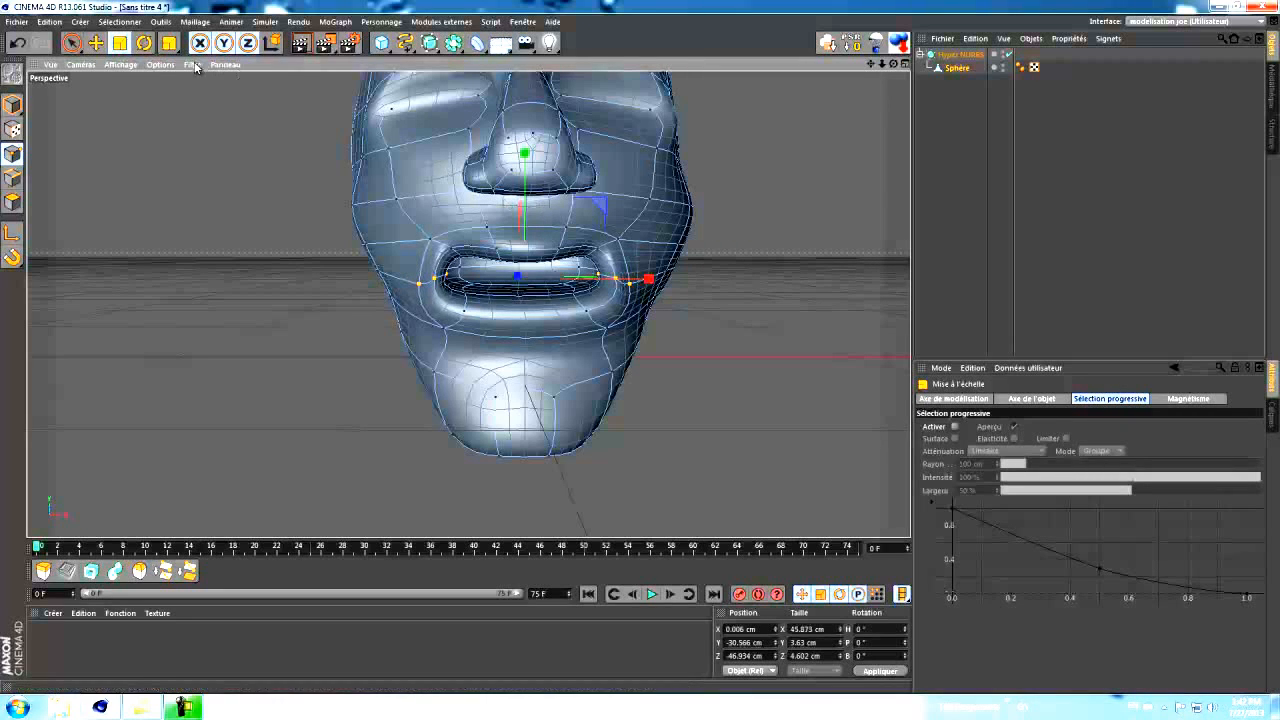
# Raise the mouth corner midpoints to about -26.5 cm on Y, widen them to about 49.8 cm on X, and deselect the mesh to check the head
pyautogui.click(95, 43)
pyautogui.moveTo(526, 157); pyautogui.dragTo(527, 131)
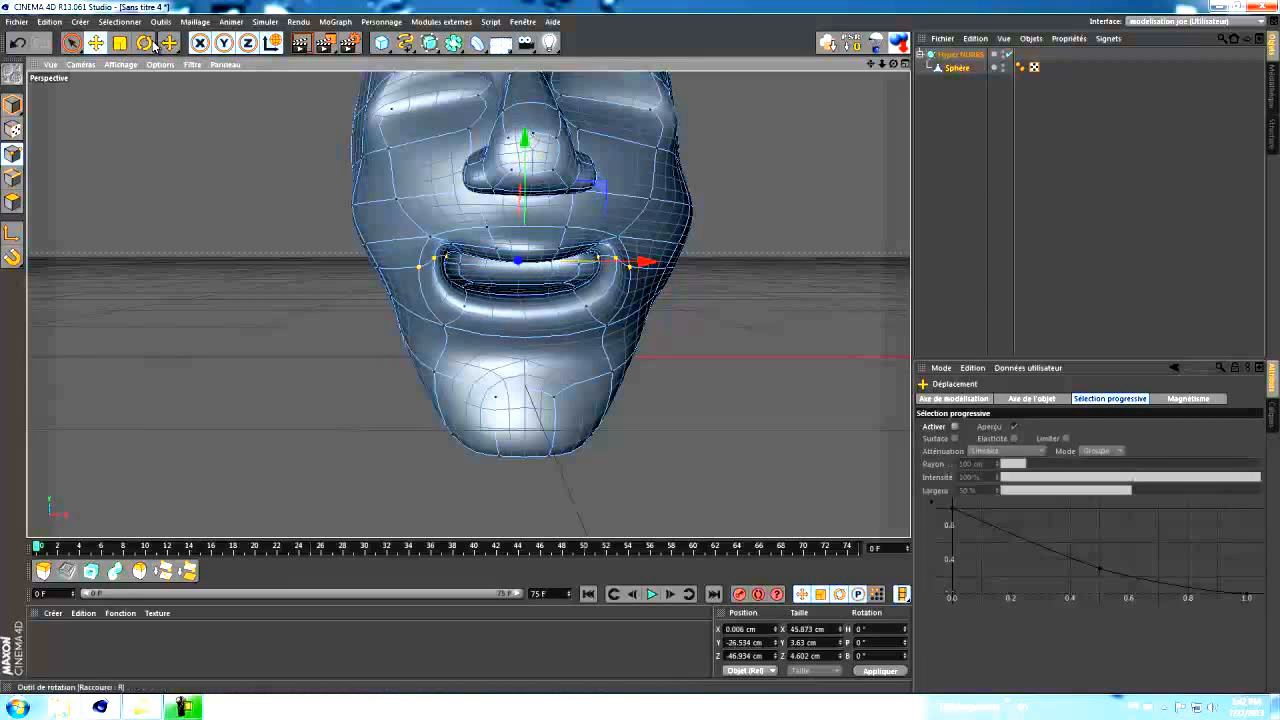
pyautogui.click(120, 44)
pyautogui.moveTo(650, 262); pyautogui.dragTo(661, 264)
pyautogui.moveTo(893, 64); pyautogui.dragTo(640, 357)
pyautogui.click(925, 112)
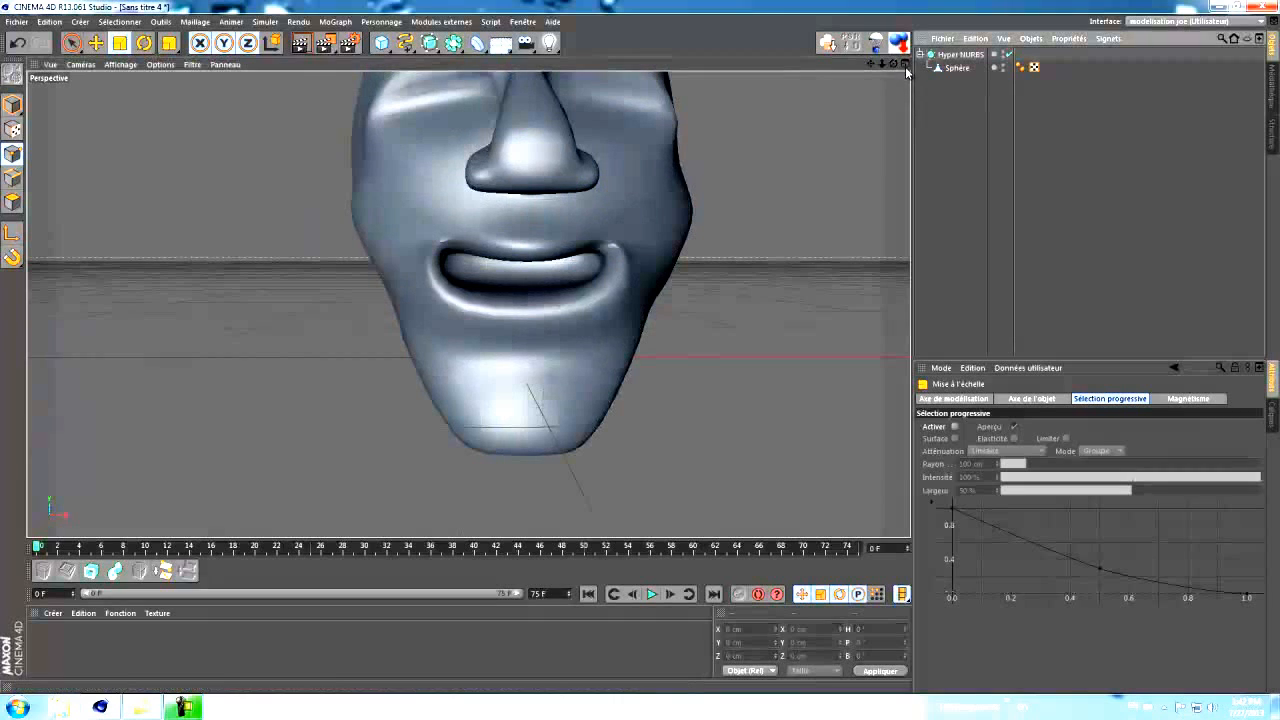
pyautogui.moveTo(883, 64); pyautogui.dragTo(640, 346)
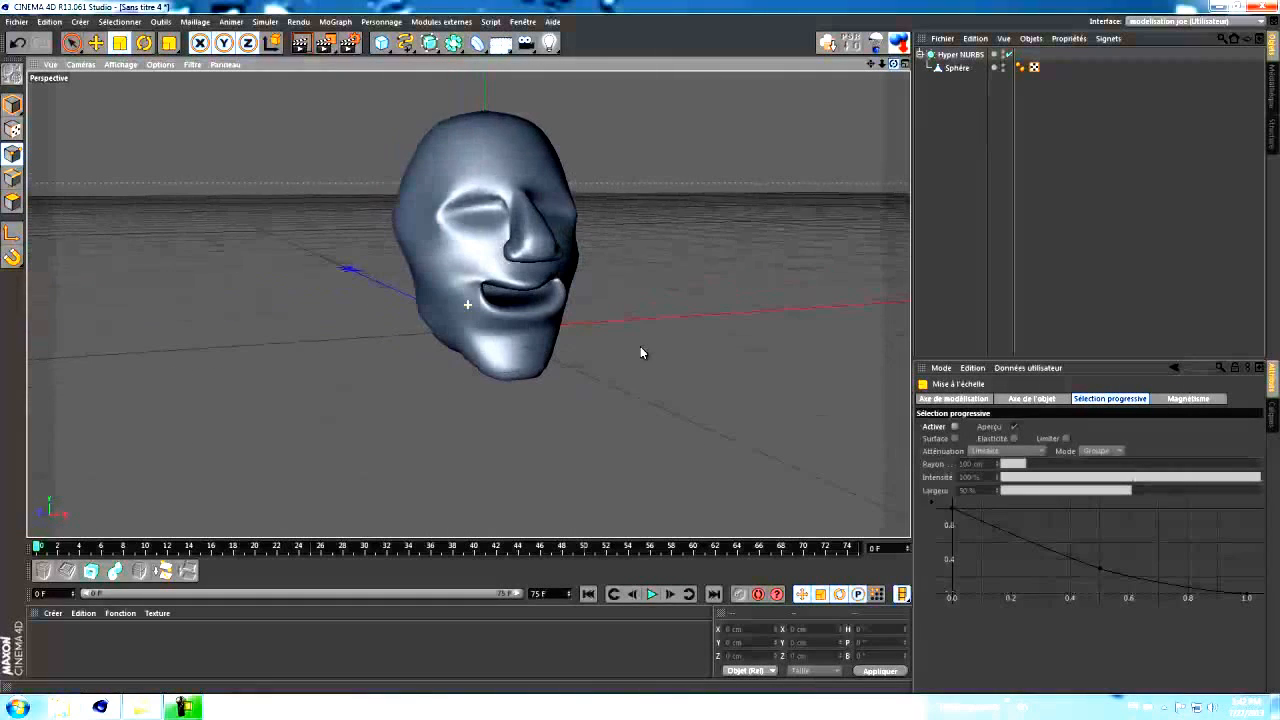
# Reselect Sphère and move the two outer lower-lip points on the negative X side to about -15.3 cm on X and -37.9 cm on Y
pyautogui.click(955, 68)
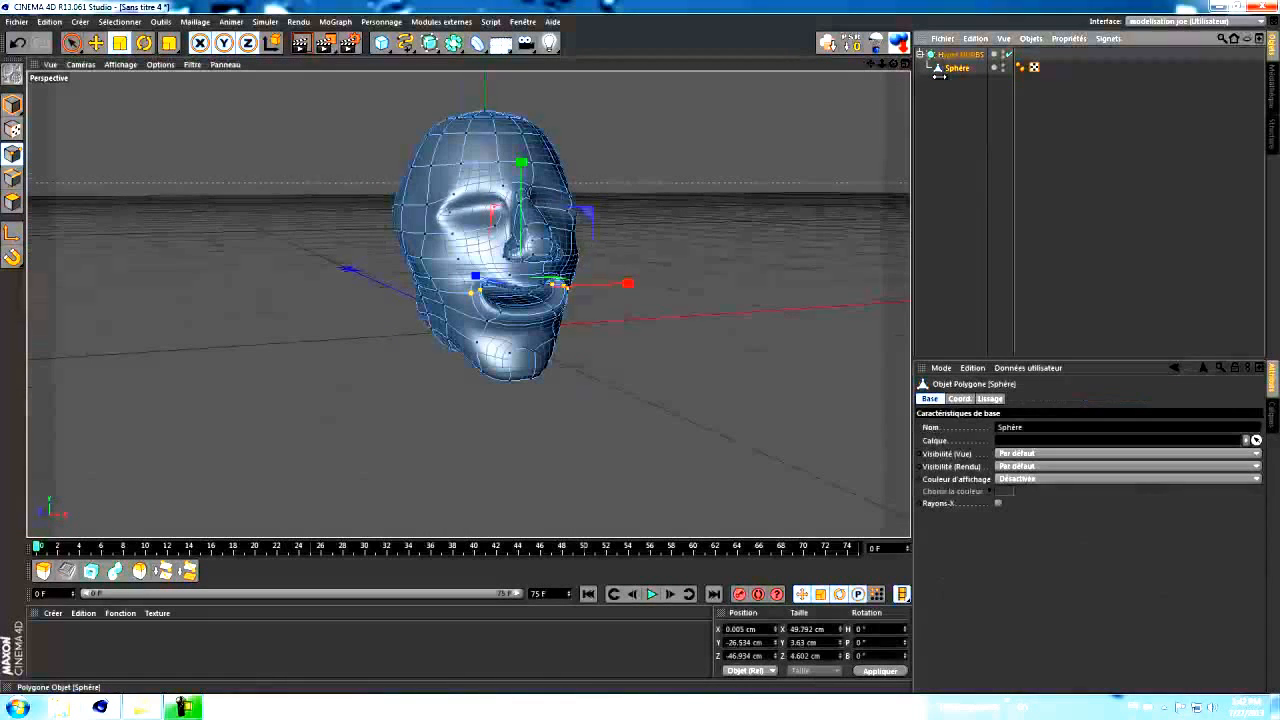
pyautogui.click(489, 322)
pyautogui.keyDown('shift'); pyautogui.click(500, 314); pyautogui.keyUp('shift')
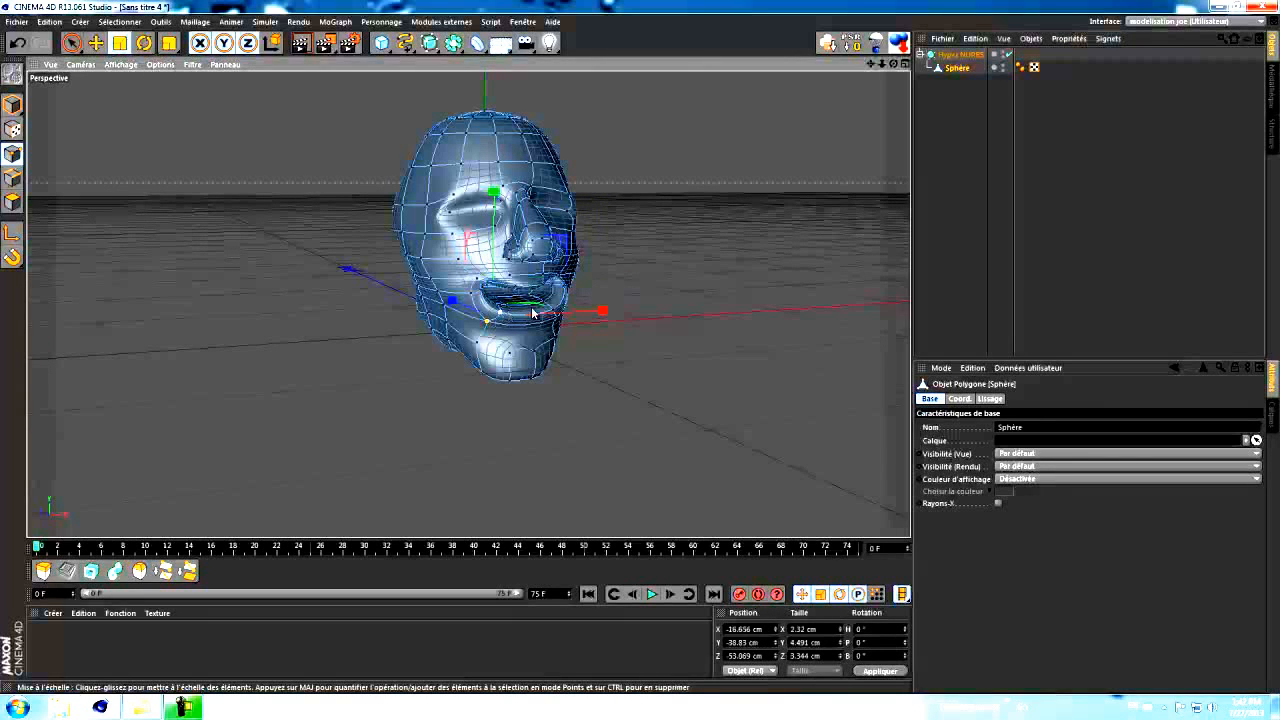
pyautogui.moveTo(893, 64); pyautogui.dragTo(640, 345)
pyautogui.click(95, 42)
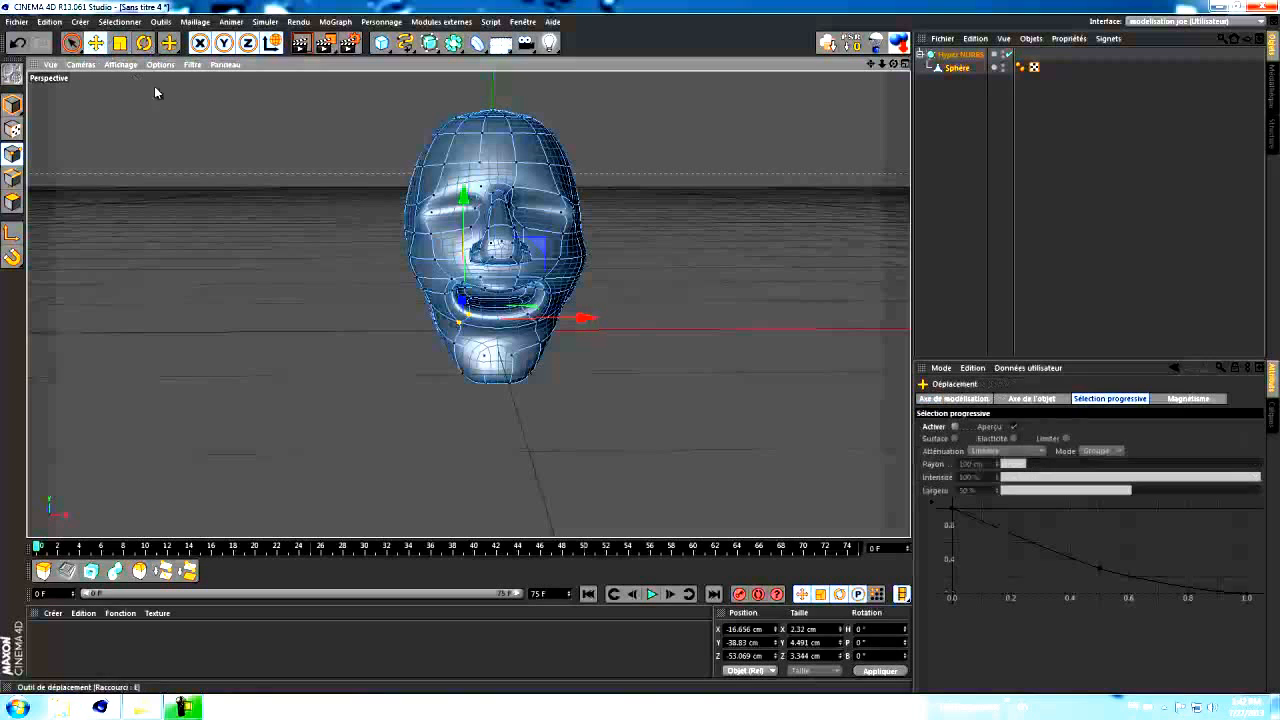
pyautogui.moveTo(585, 320); pyautogui.dragTo(522, 316)
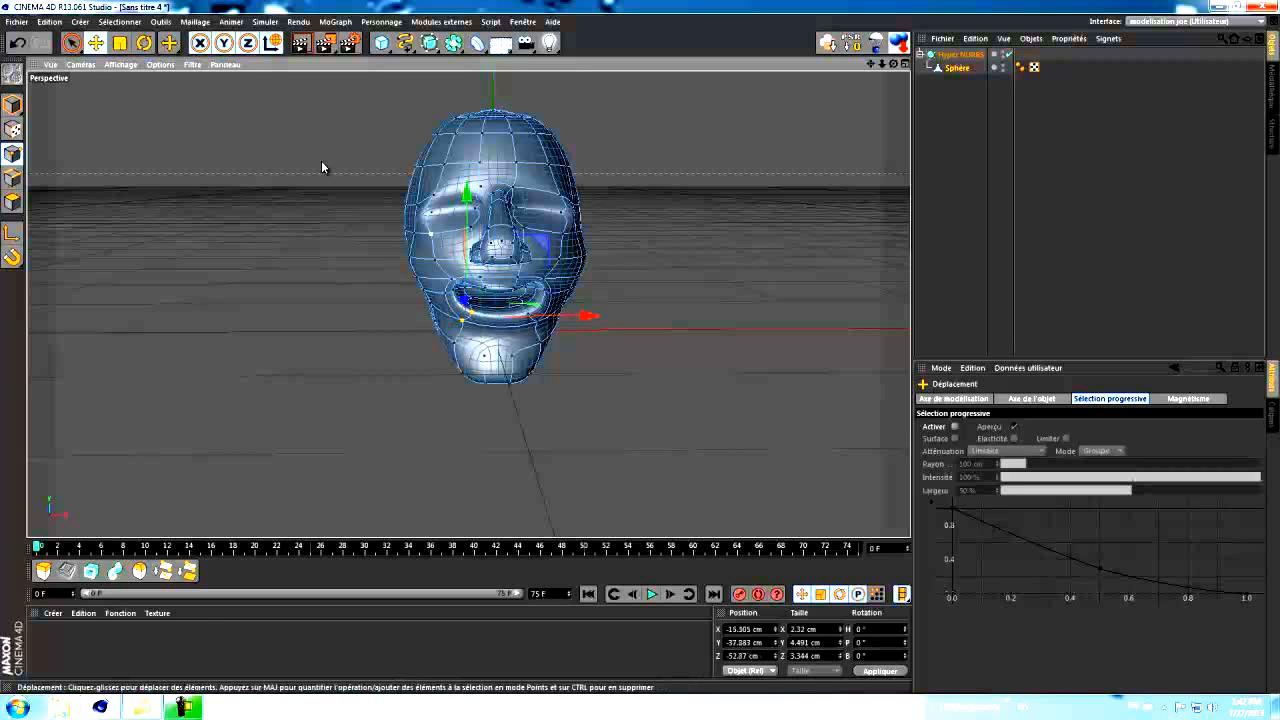
pyautogui.click(71, 42)
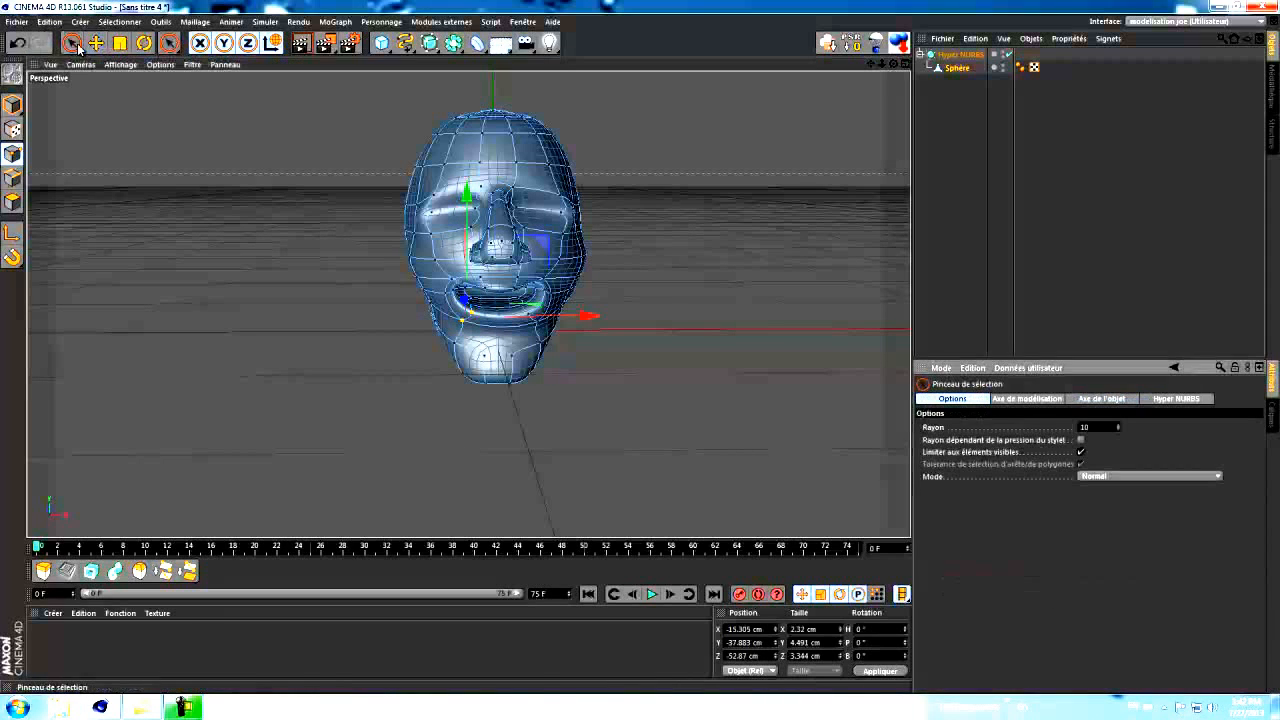
# Move the two outer lower-lip points on the positive X side to about 13.3 cm on X and -38.1 cm on Y
pyautogui.click(538, 323)
pyautogui.moveTo(660, 320); pyautogui.dragTo(653, 321)
pyautogui.moveTo(529, 205); pyautogui.dragTo(529, 202)
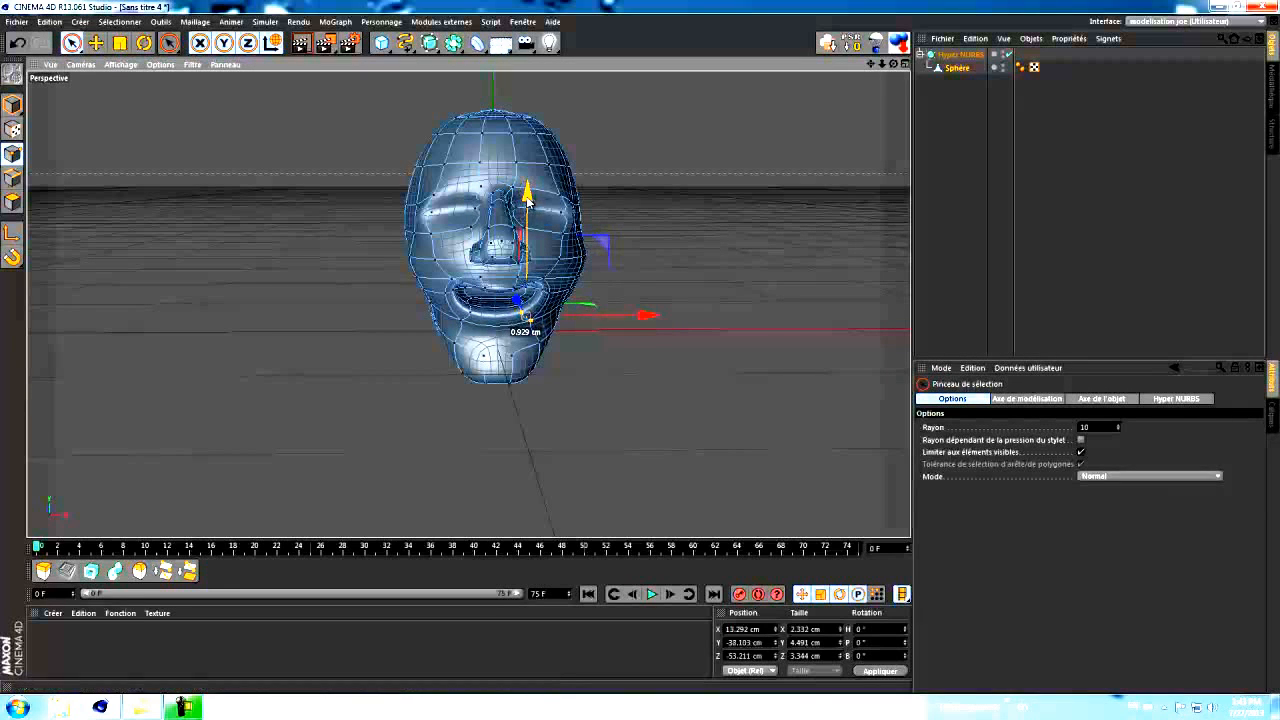
# Select the outer lower-lip points on both sides together with their inner lip points and scale them on X to about 27 cm
pyautogui.click(464, 321)
pyautogui.keyDown('shift'); pyautogui.click(515, 315); pyautogui.keyUp('shift')
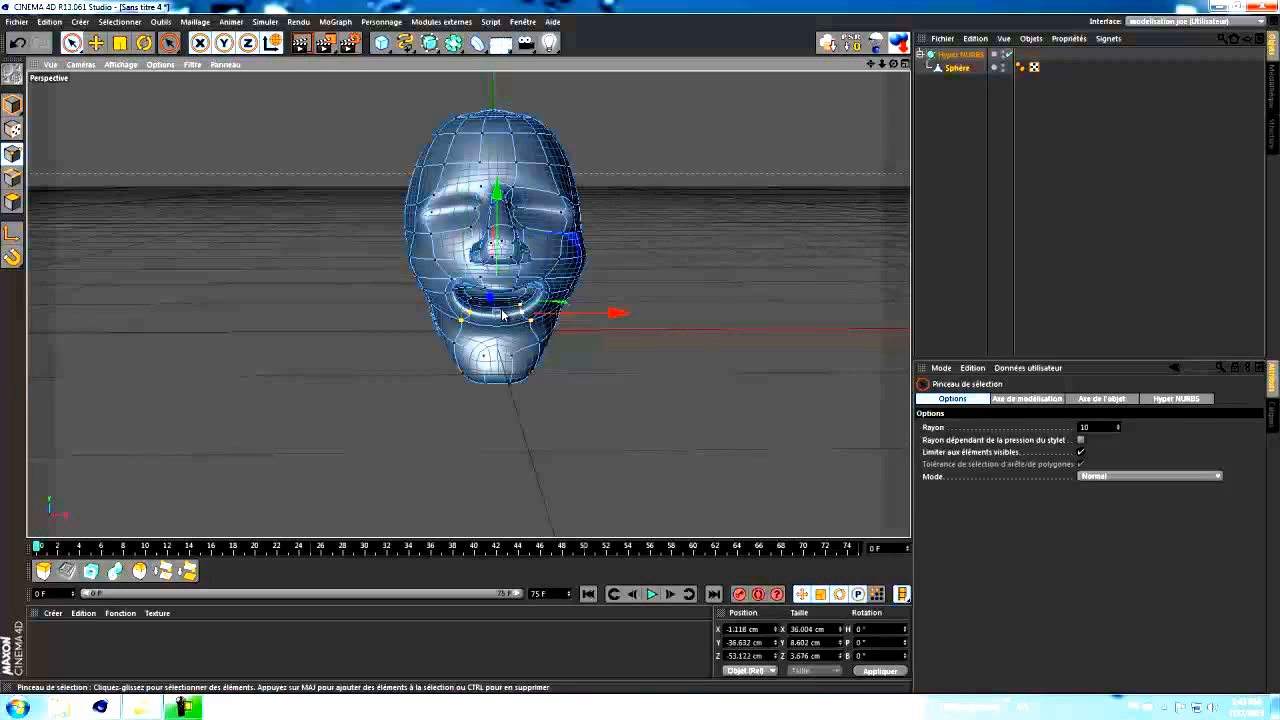
pyautogui.keyDown('shift'); pyautogui.click(470, 307); pyautogui.keyUp('shift')
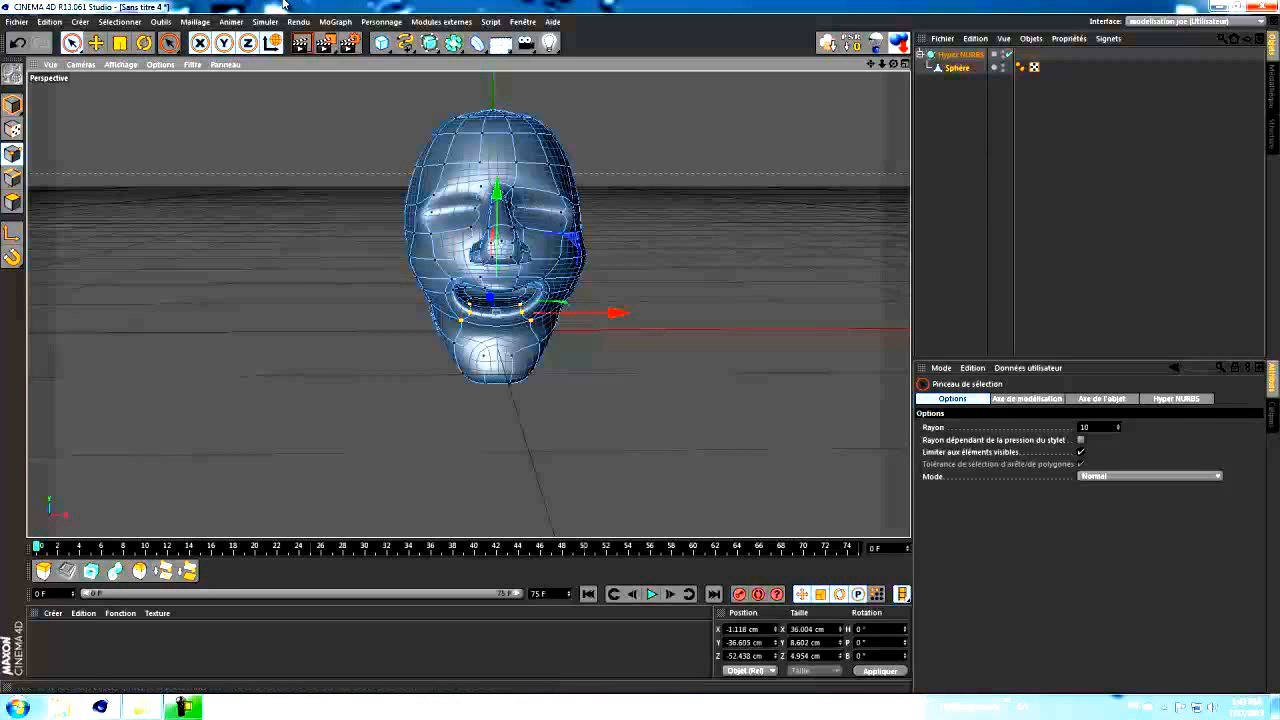
pyautogui.click(120, 42)
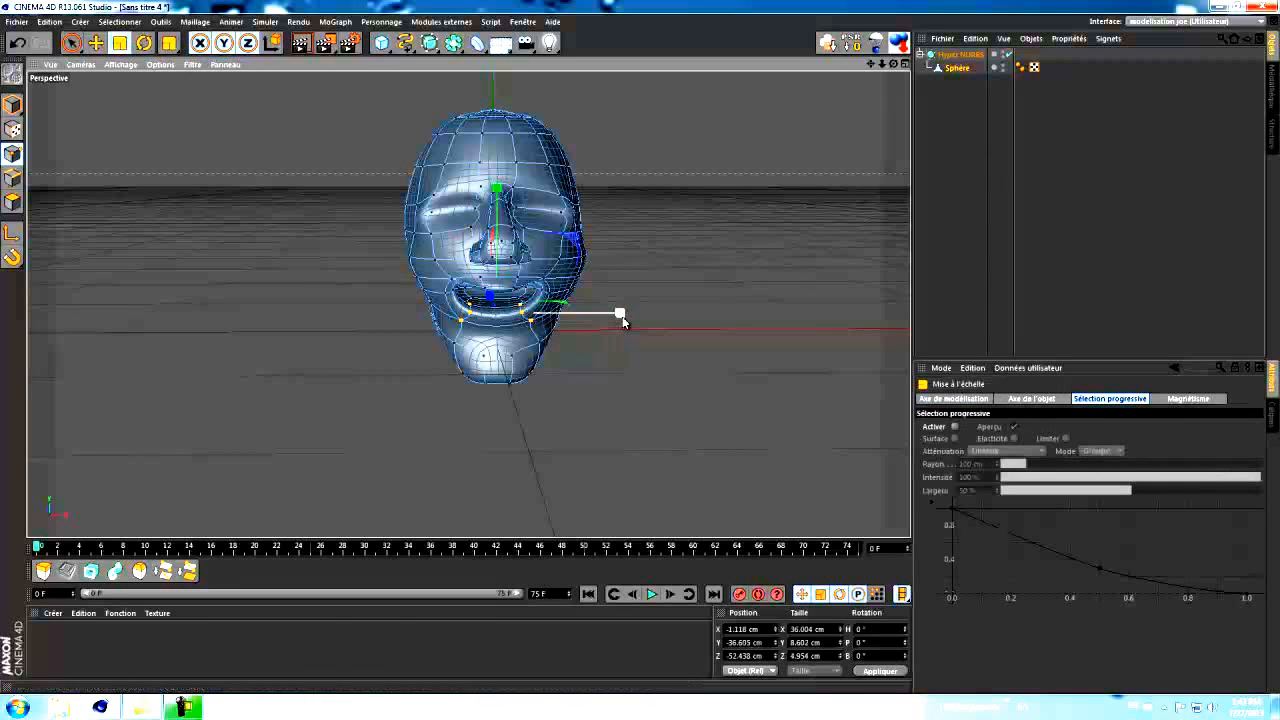
pyautogui.moveTo(620, 315); pyautogui.dragTo(591, 315)
pyautogui.moveTo(893, 64); pyautogui.dragTo(640, 347)
pyautogui.moveTo(882, 64); pyautogui.dragTo(641, 350)
pyautogui.moveTo(887, 67); pyautogui.dragTo(497, 265)
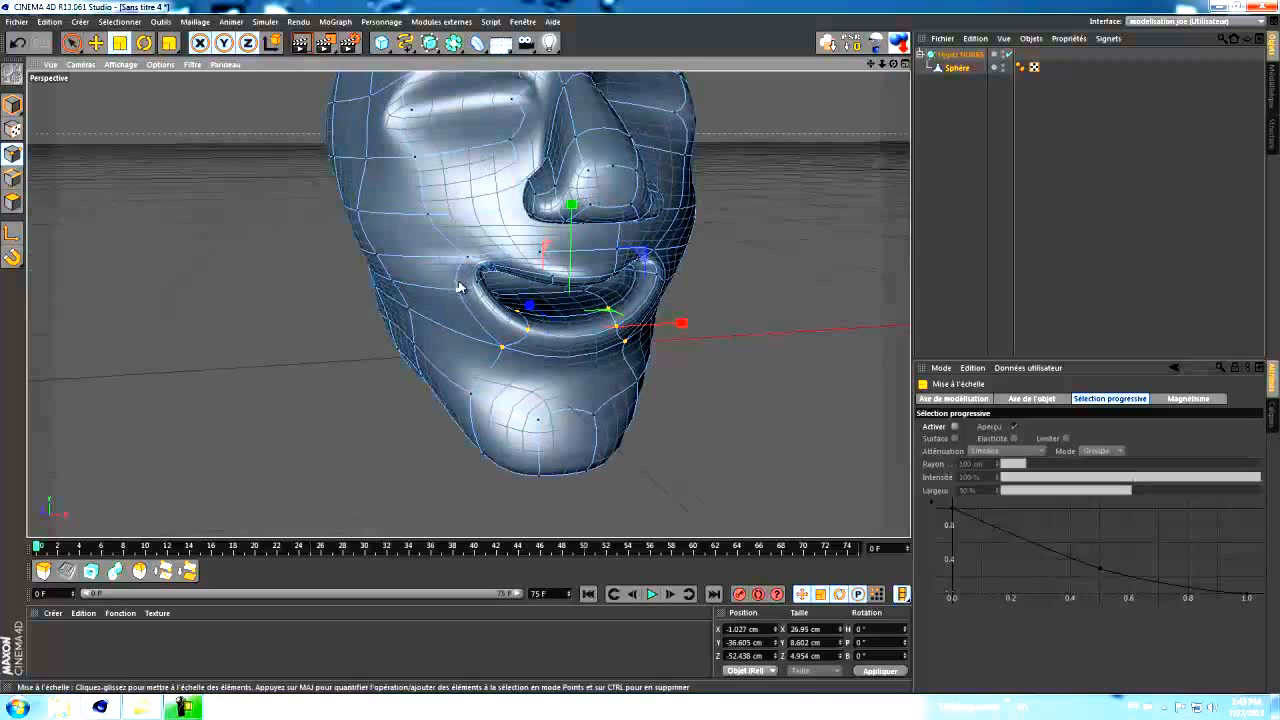
pyautogui.moveTo(477, 282); pyautogui.dragTo(478, 284)
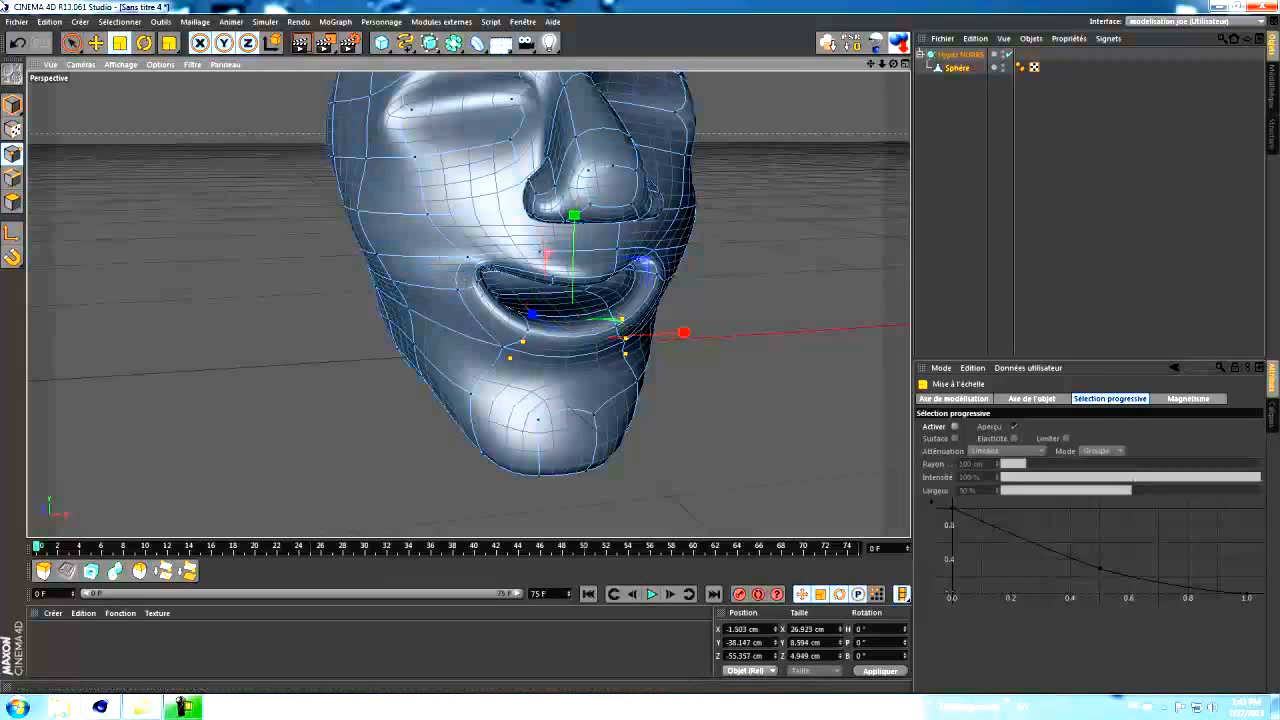
# Try to add the points of both mouth corners to the selection and remove the lower-lip points from it
pyautogui.click(71, 42)
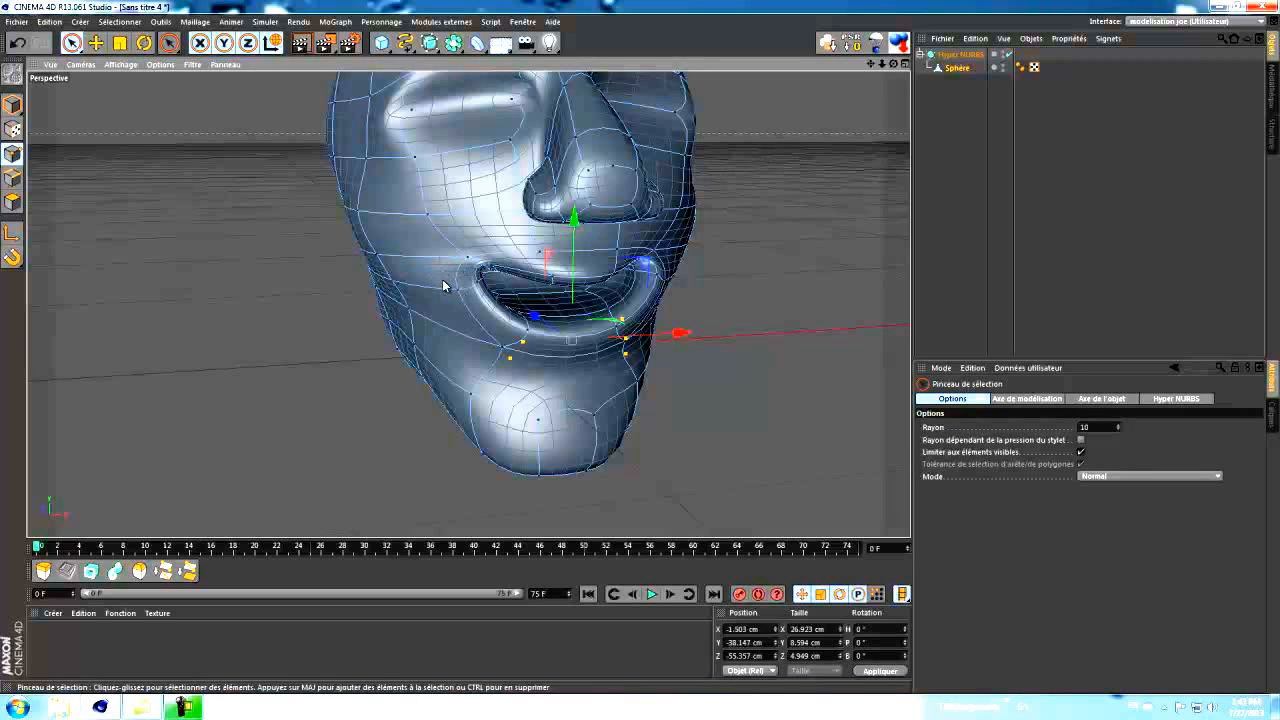
pyautogui.keyDown('shift'); pyautogui.click(475, 288); pyautogui.keyUp('shift')
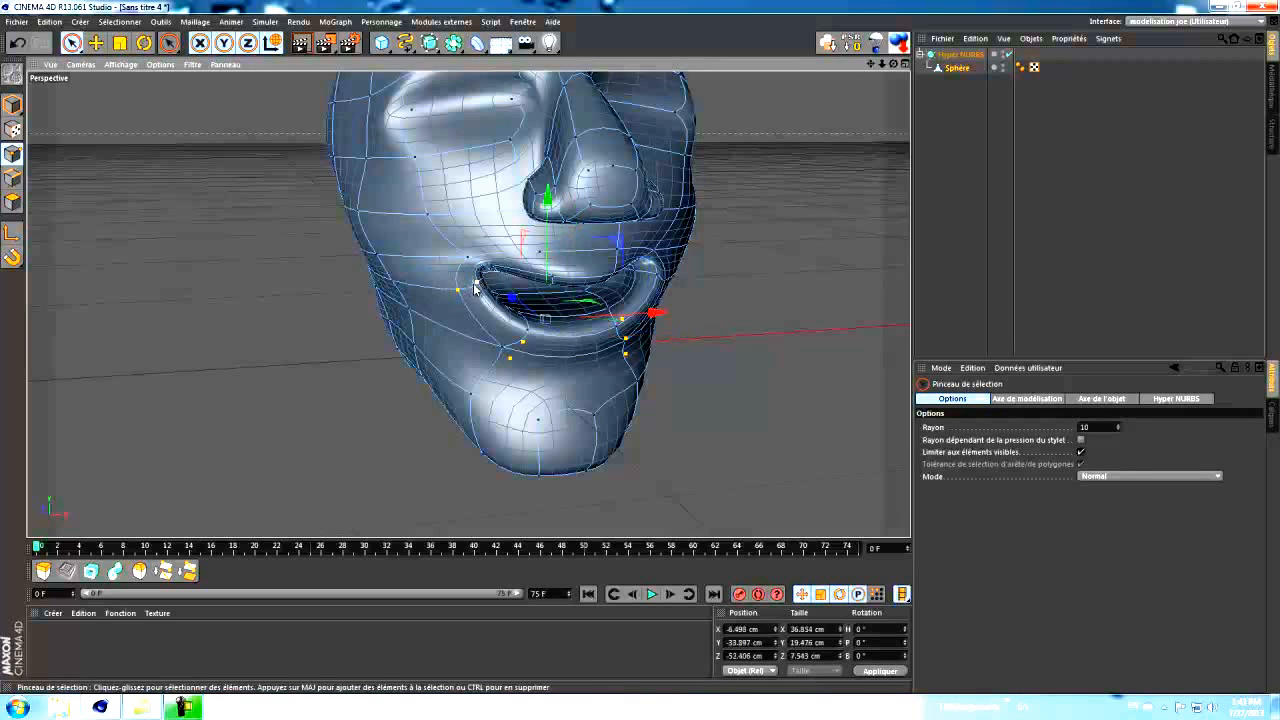
pyautogui.keyDown('shift'); pyautogui.click(485, 281); pyautogui.keyUp('shift')
pyautogui.moveTo(893, 64); pyautogui.dragTo(643, 349)
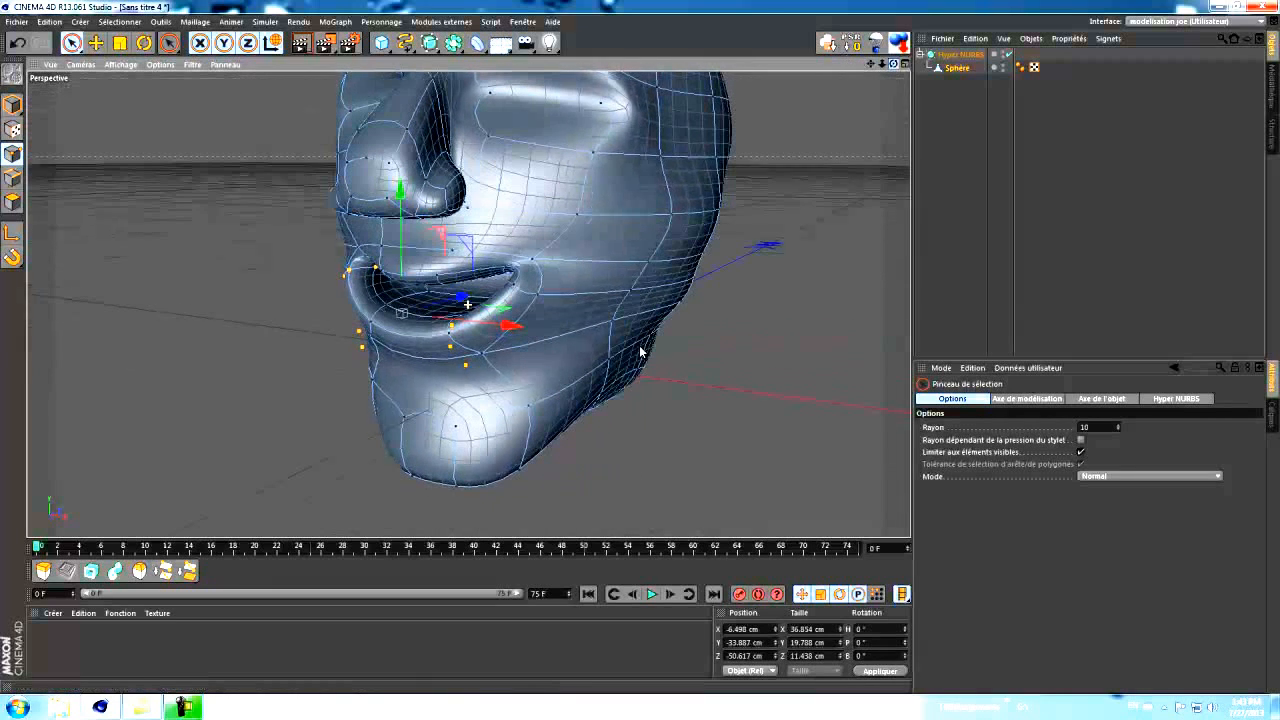
pyautogui.keyDown('shift'); pyautogui.click(533, 294); pyautogui.keyUp('shift')
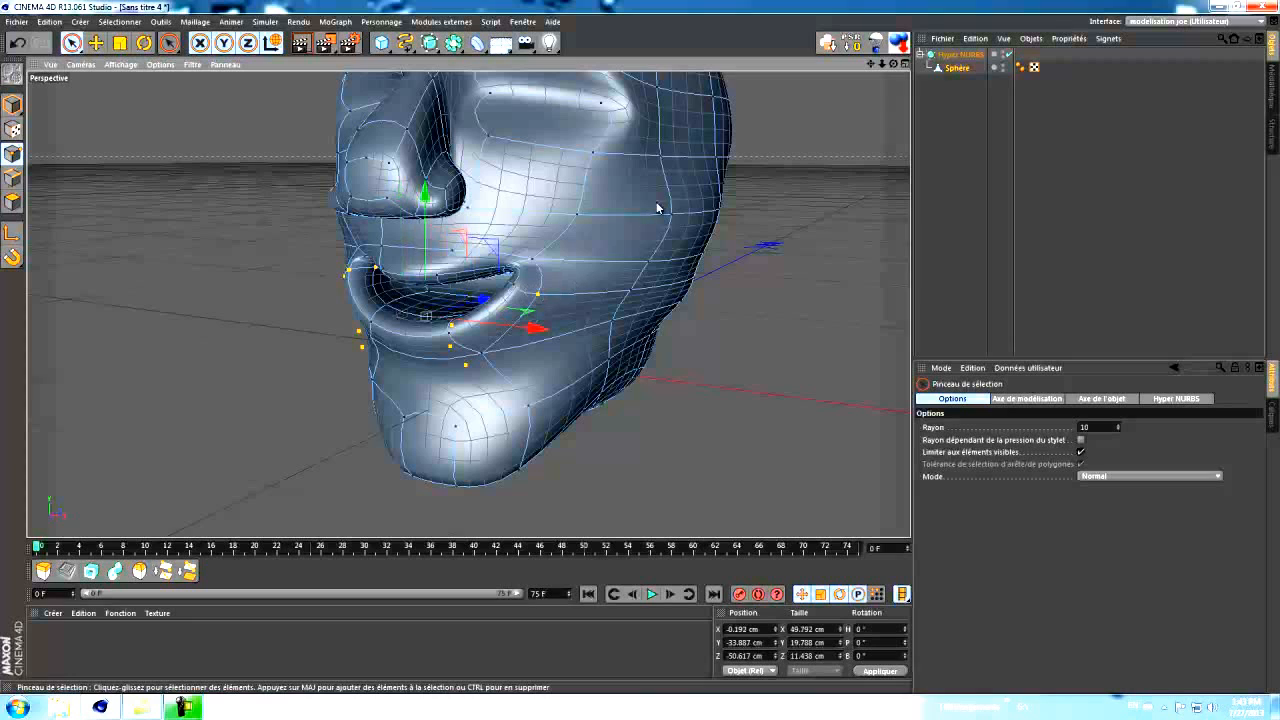
pyautogui.keyDown('ctrl'); pyautogui.click(445, 327); pyautogui.keyUp('ctrl')
pyautogui.keyDown('ctrl'); pyautogui.click(453, 346); pyautogui.keyUp('ctrl')
pyautogui.keyDown('ctrl'); pyautogui.click(354, 332); pyautogui.keyUp('ctrl')
pyautogui.keyDown('ctrl'); pyautogui.click(387, 351); pyautogui.keyUp('ctrl')
pyautogui.moveTo(893, 64); pyautogui.dragTo(640, 352)
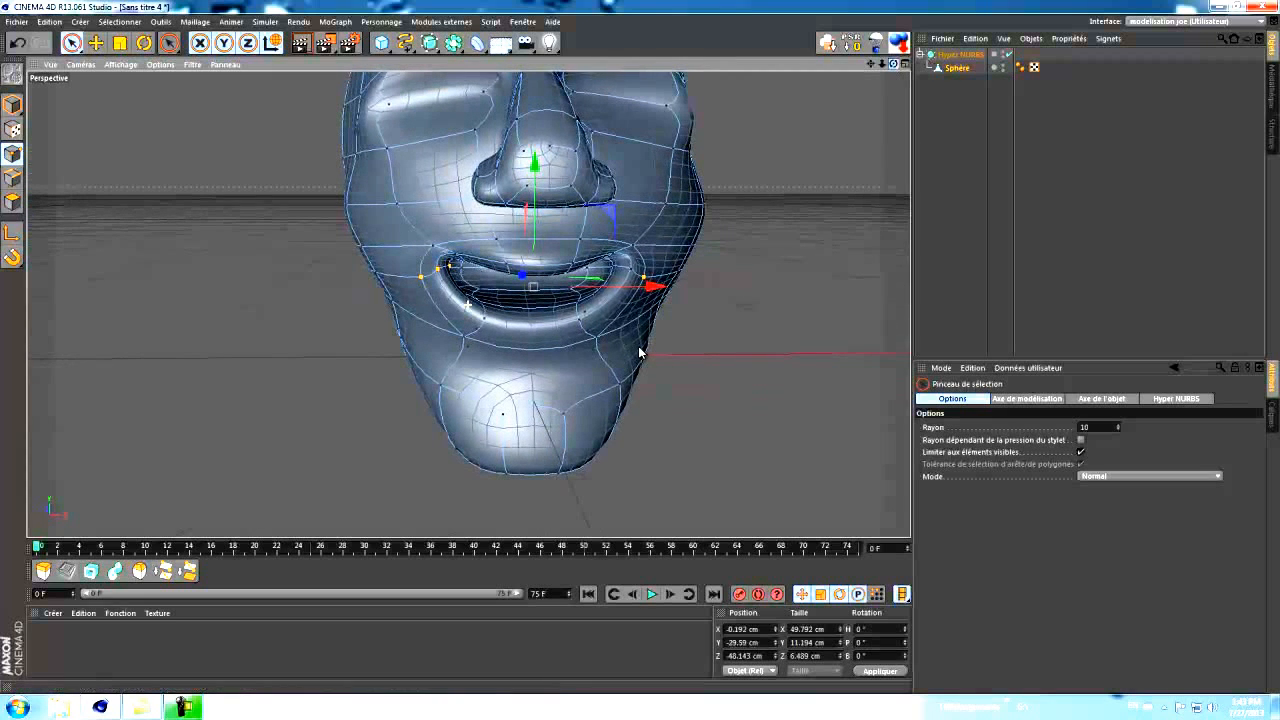
# Undo the latest point selection changes around the mouth
pyautogui.click(18, 44)
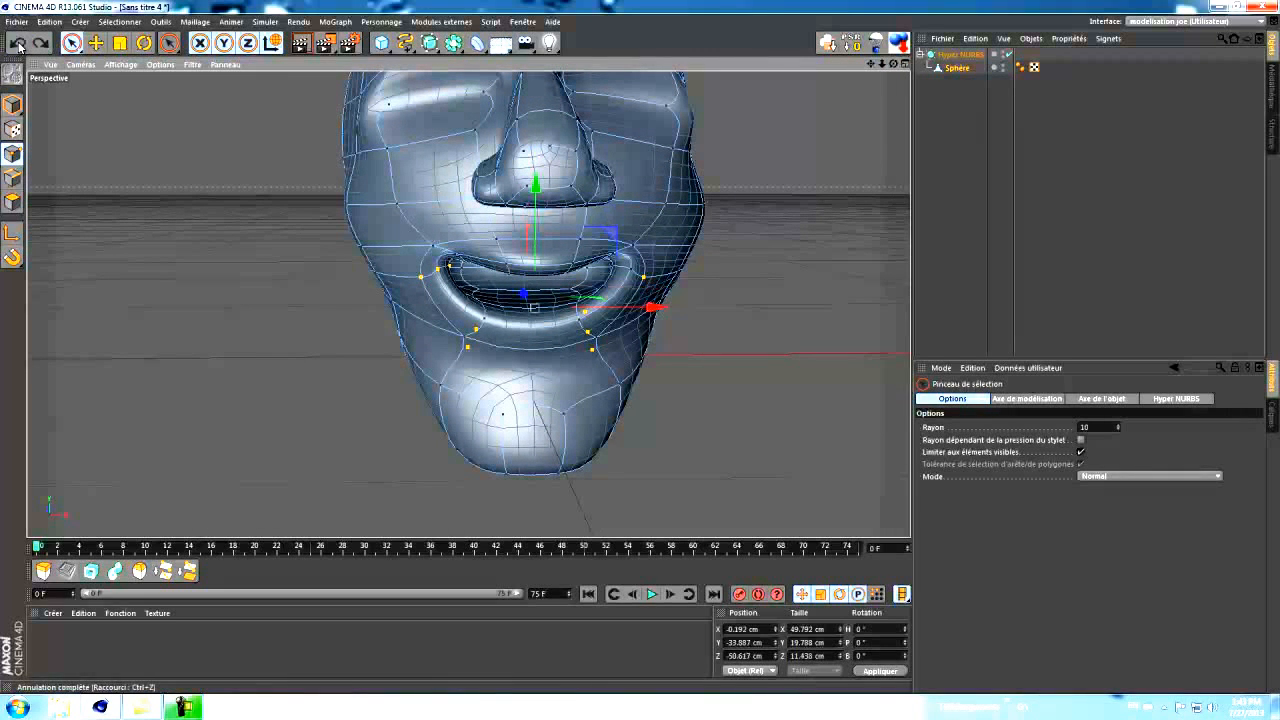
pyautogui.click(18, 44)
pyautogui.click(18, 44)
pyautogui.click(18, 44)
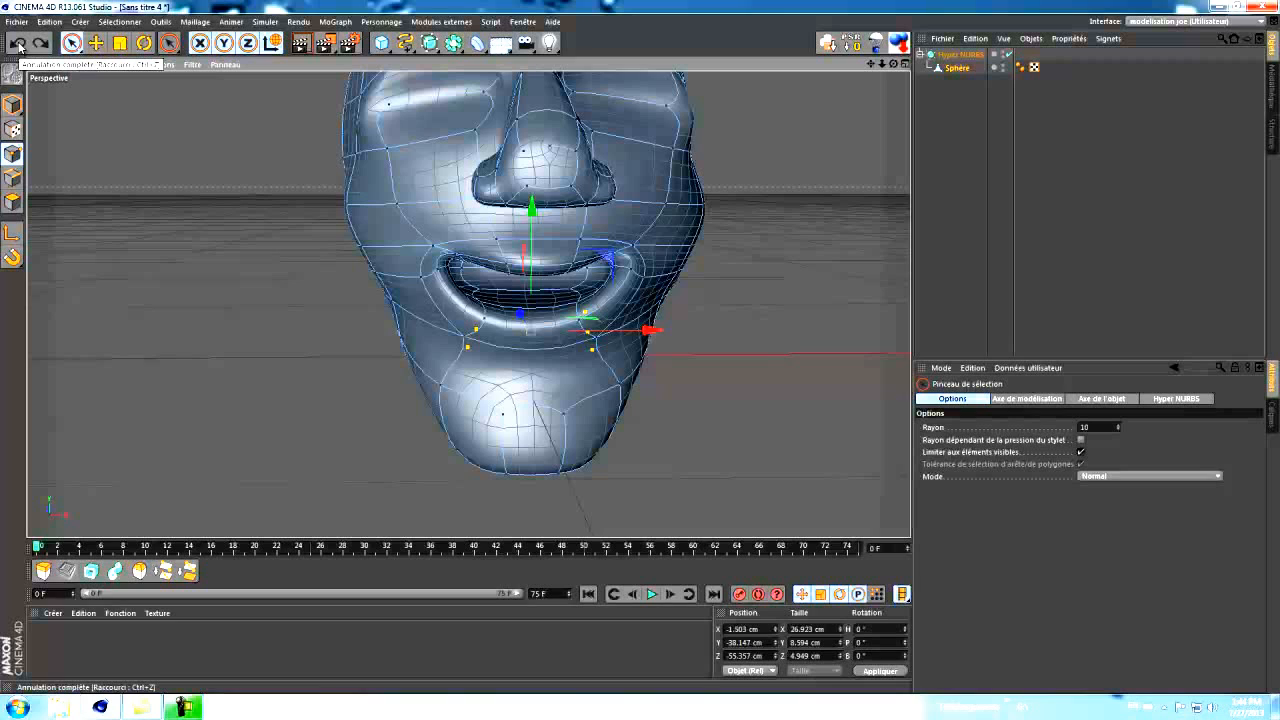
pyautogui.click(18, 44)
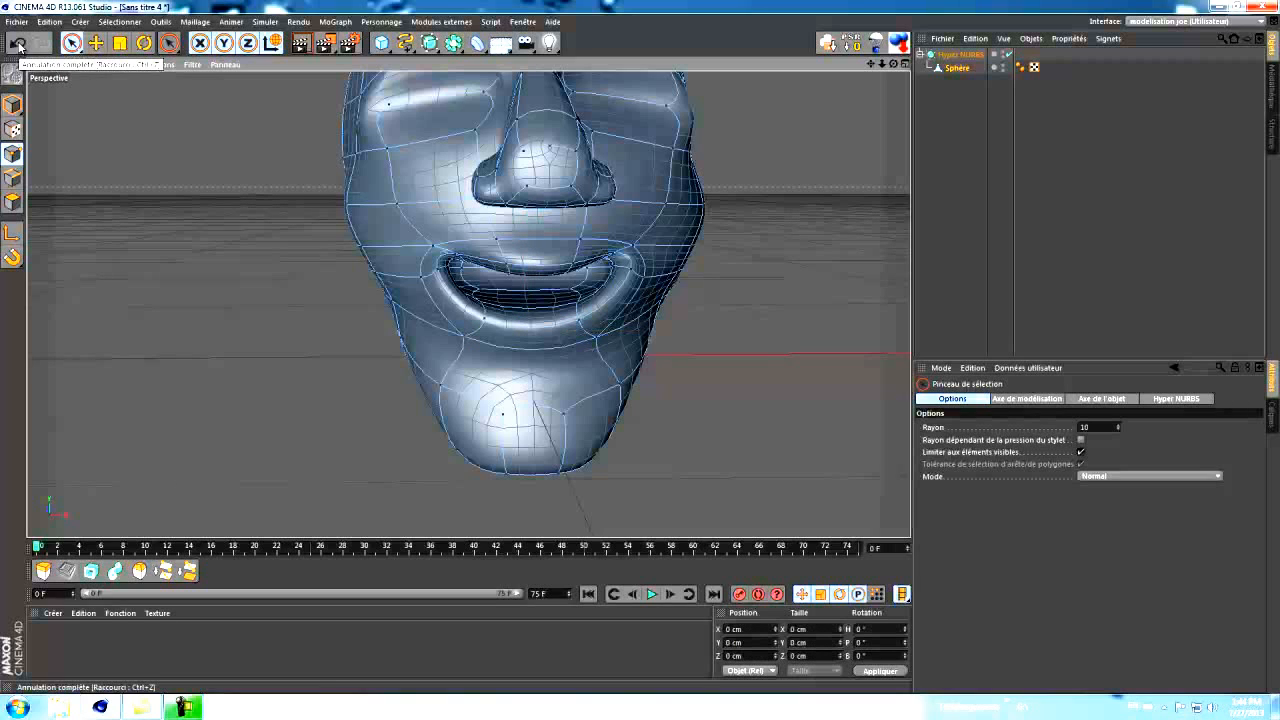
pyautogui.click(18, 44)
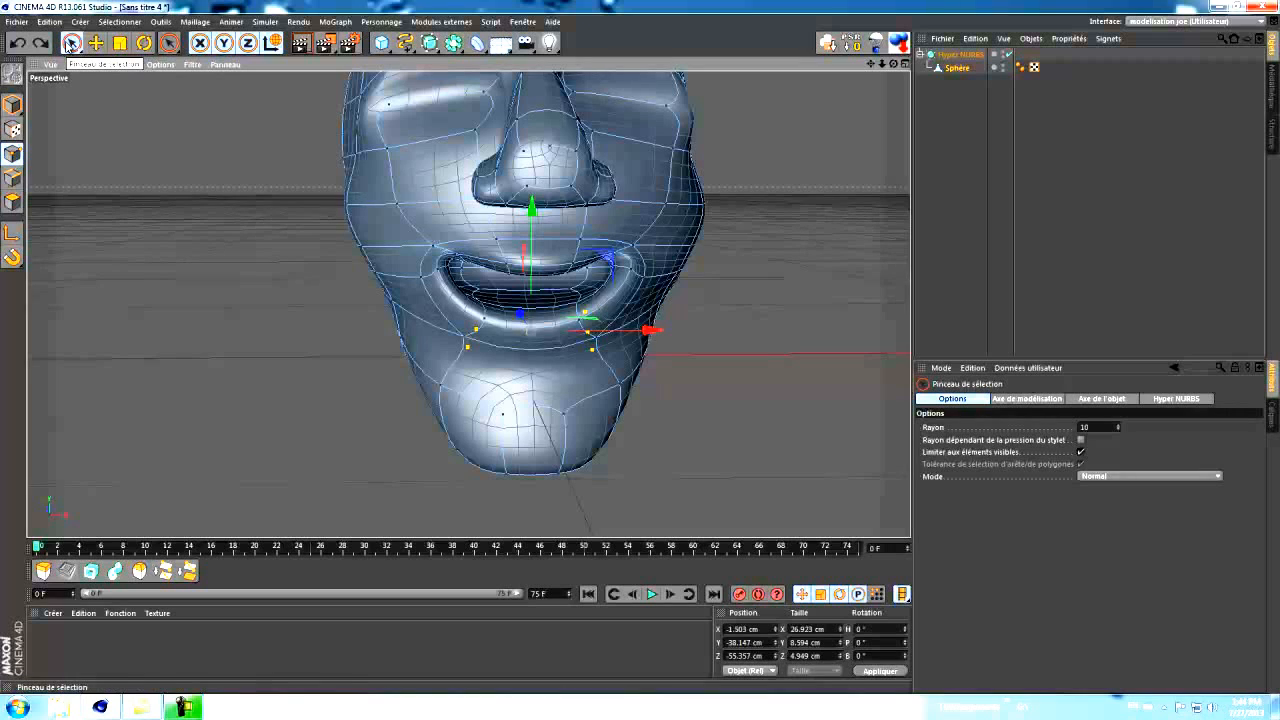
# Select both mouth corners' points, lower them to about -28.2 cm on Y, scale them on X to about 43.6 cm, and deselect the mesh
pyautogui.doubleClick(70, 46)
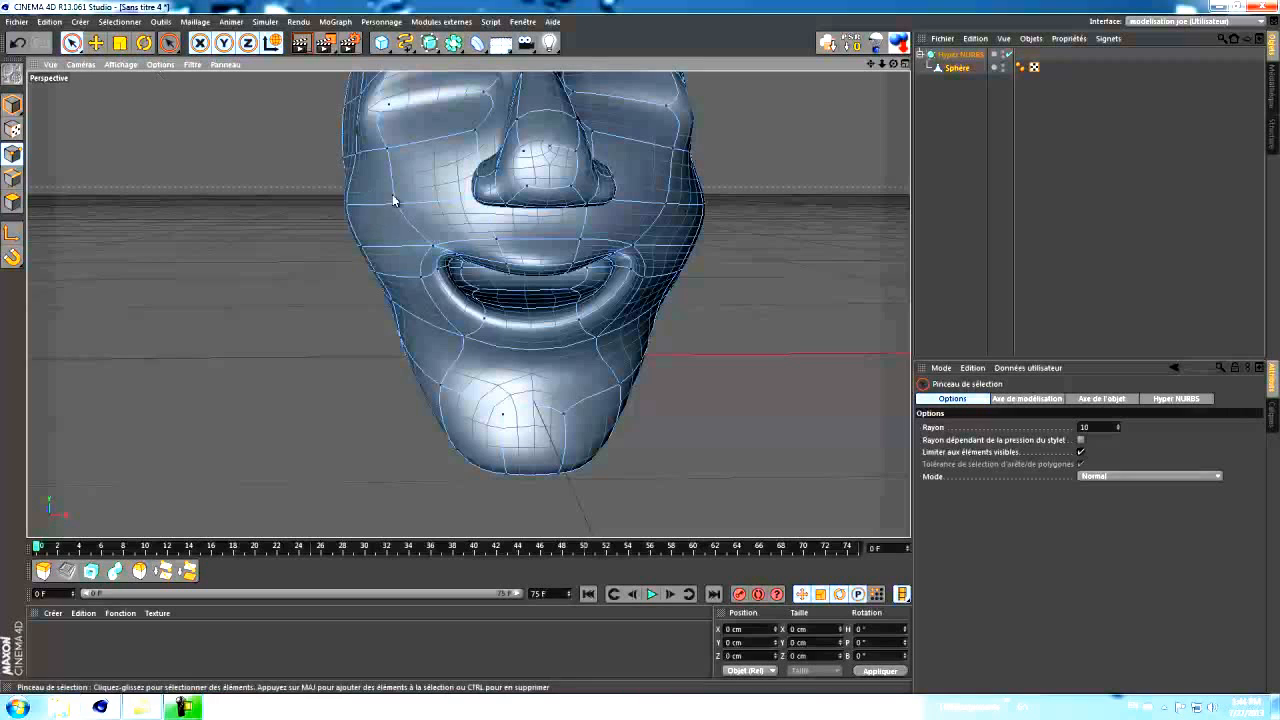
pyautogui.click(449, 269)
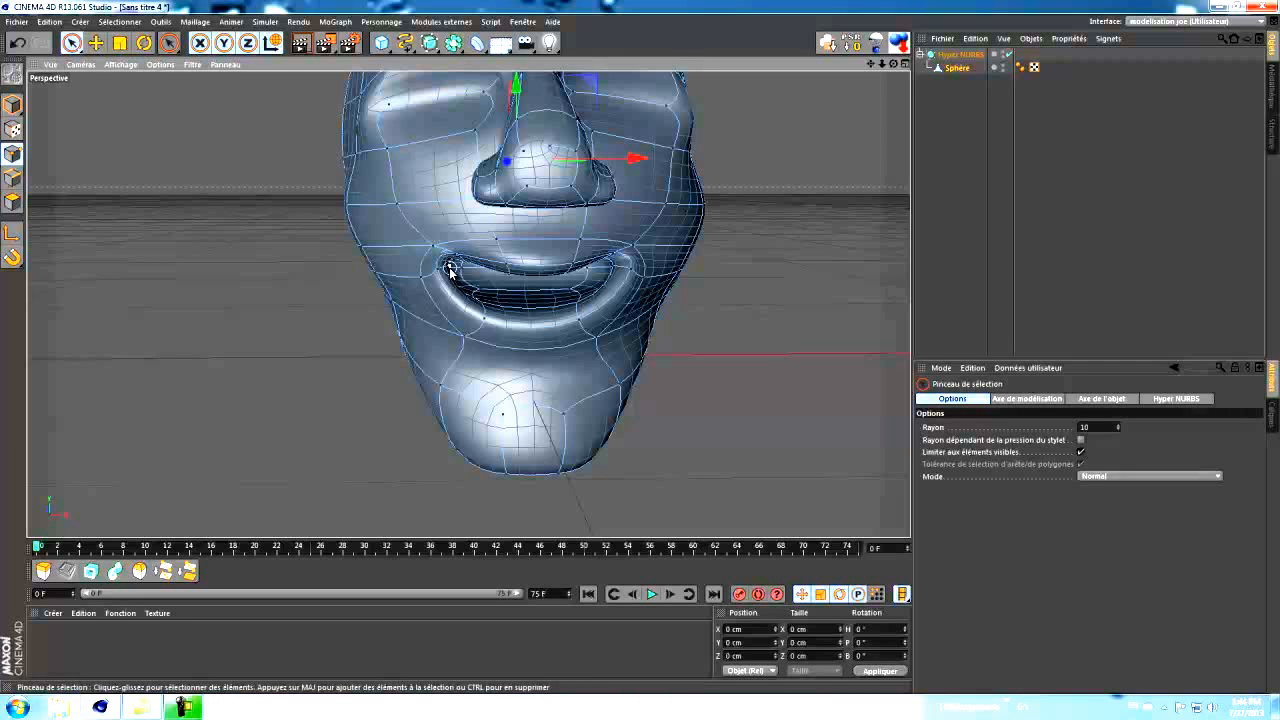
pyautogui.moveTo(420, 279); pyautogui.dragTo(612, 276)
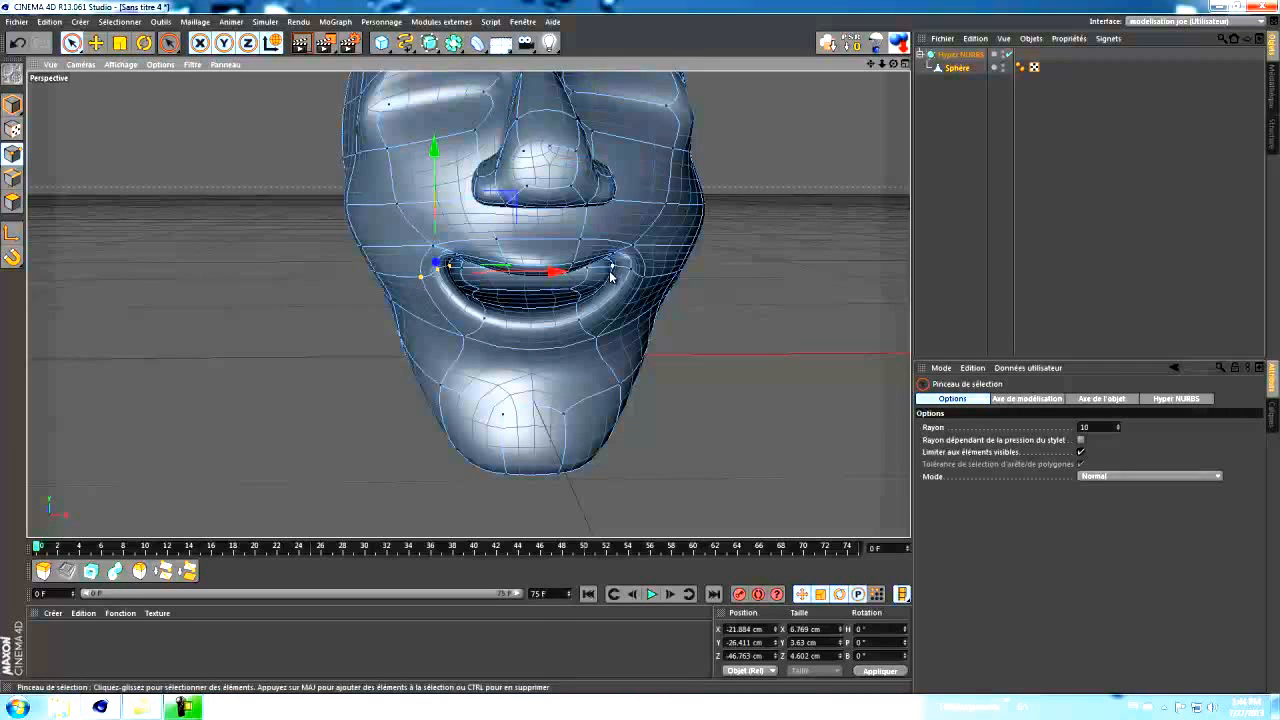
pyautogui.keyDown('shift'); pyautogui.click(640, 278); pyautogui.keyUp('shift')
pyautogui.moveTo(535, 152); pyautogui.dragTo(540, 160)
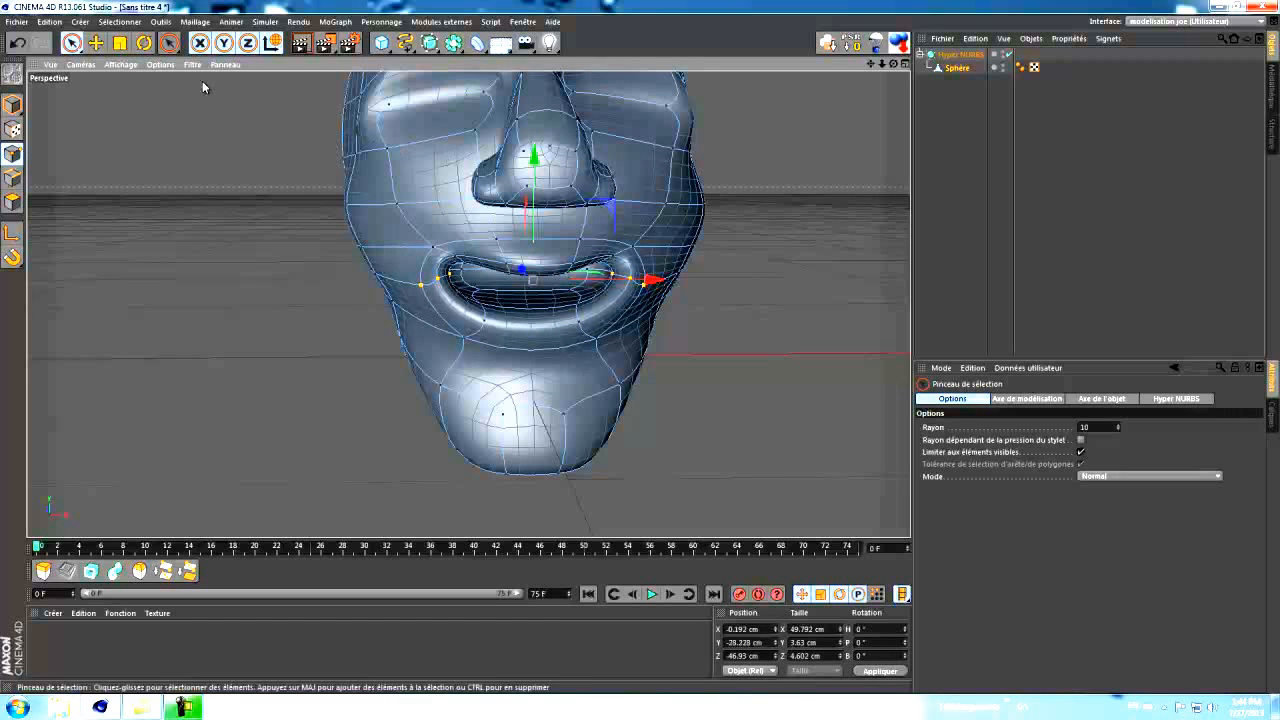
pyautogui.click(120, 43)
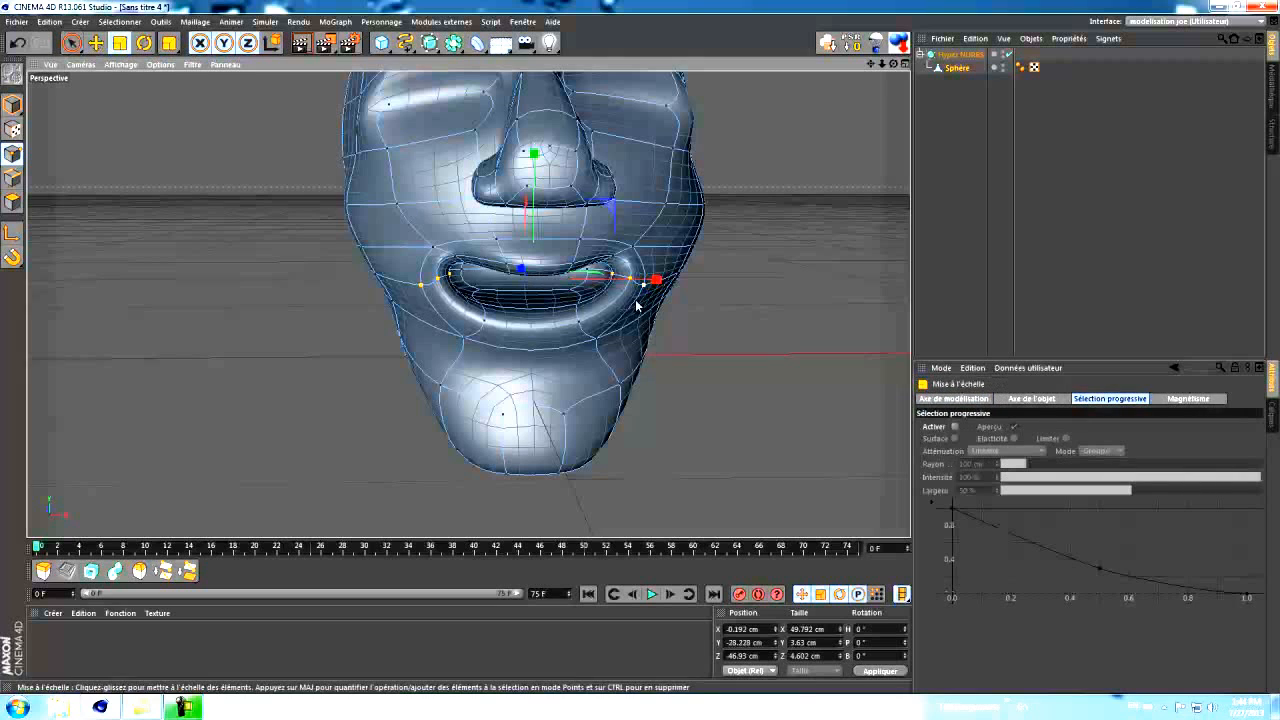
pyautogui.moveTo(655, 279); pyautogui.dragTo(645, 280)
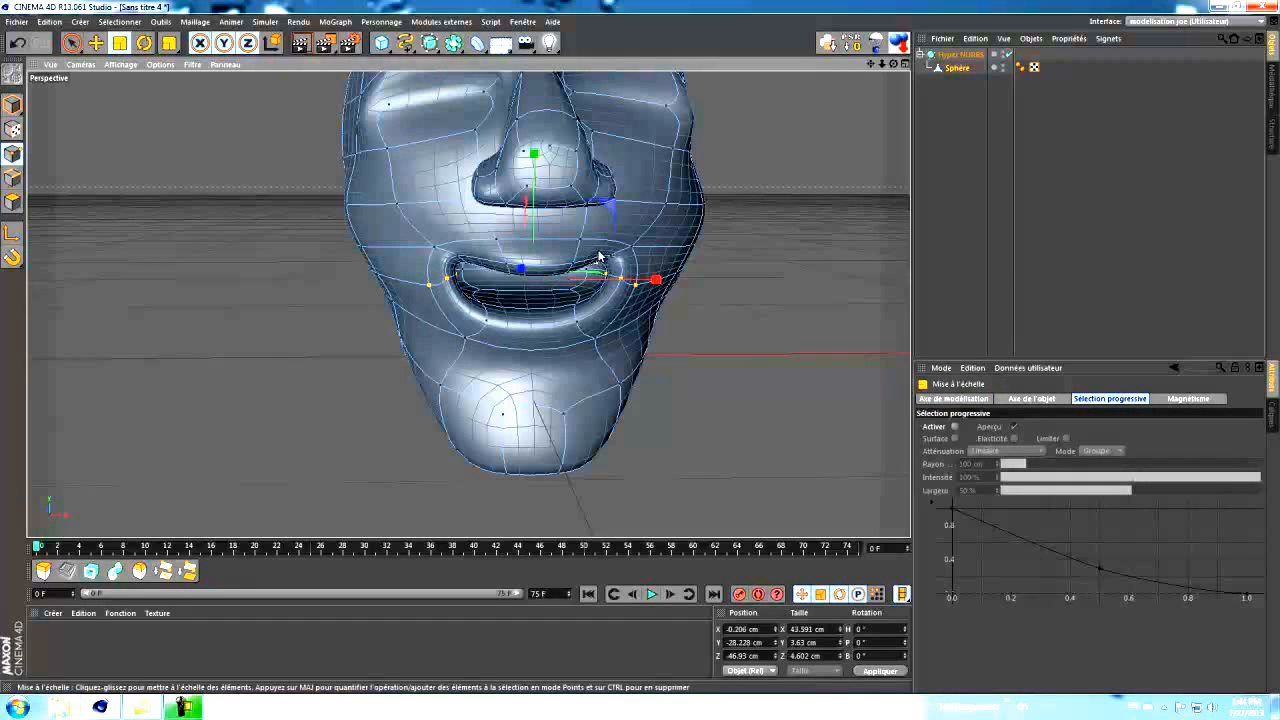
pyautogui.click(948, 130)
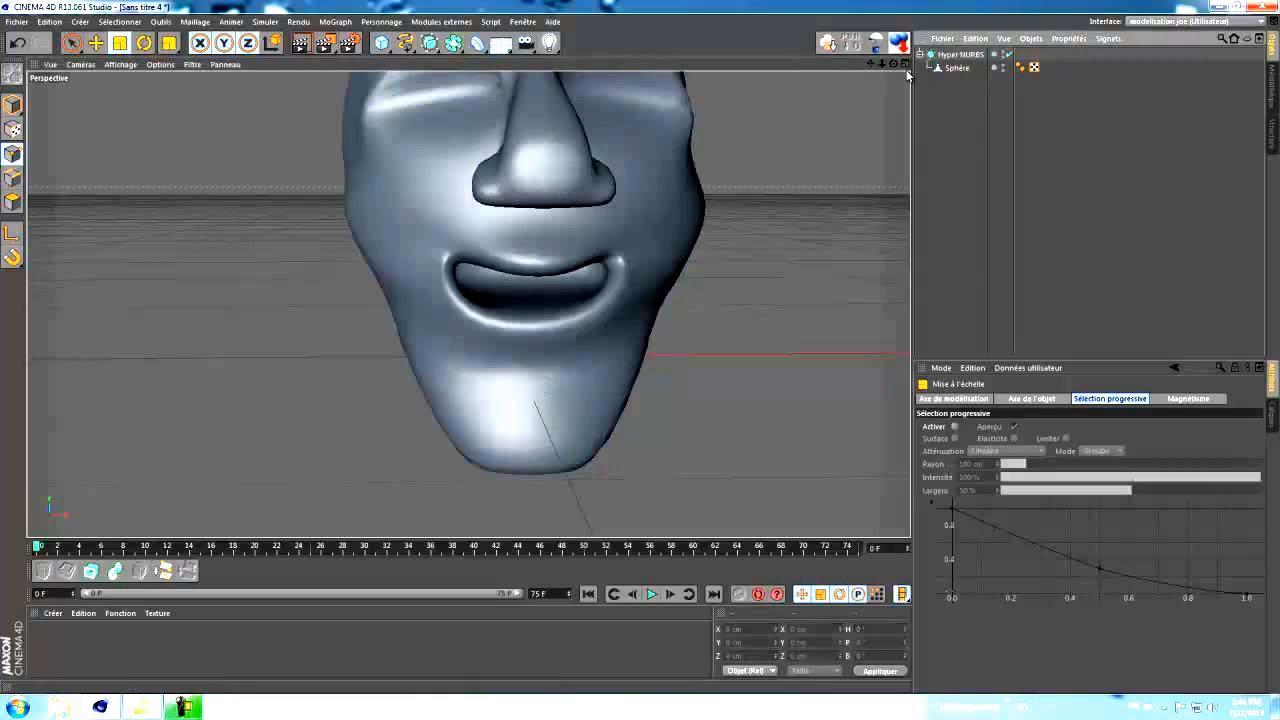
pyautogui.moveTo(885, 66); pyautogui.dragTo(633, 343)
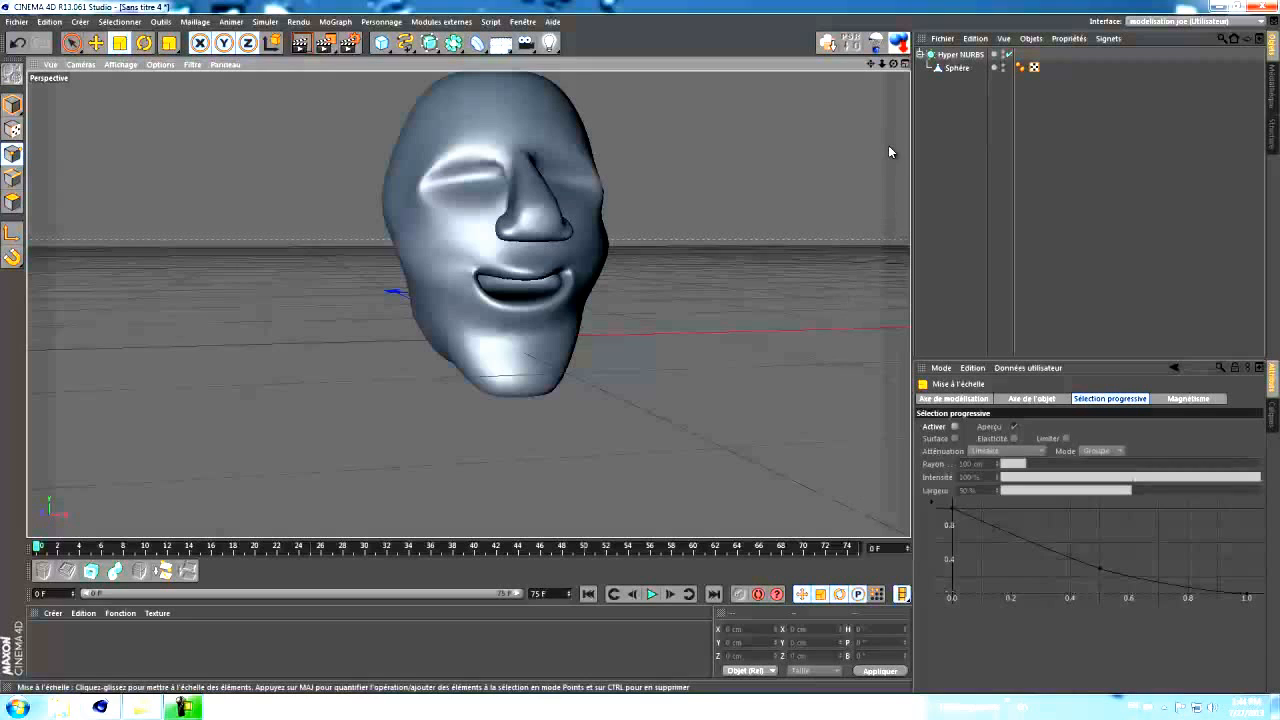
pyautogui.moveTo(893, 64); pyautogui.dragTo(640, 346)
# Reselect Sphère and move the point at the upper rear of the jaw on the positive X side slightly inward and down
pyautogui.click(948, 68)
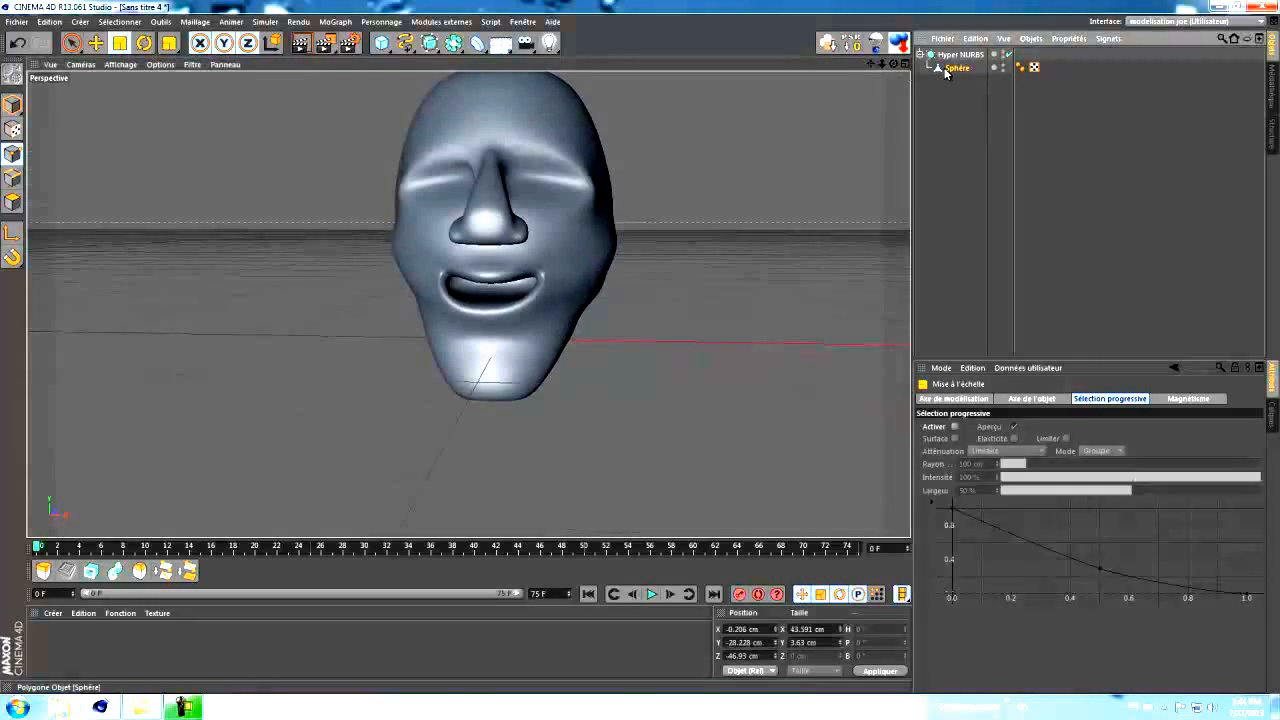
pyautogui.moveTo(638, 348); pyautogui.dragTo(639, 346)
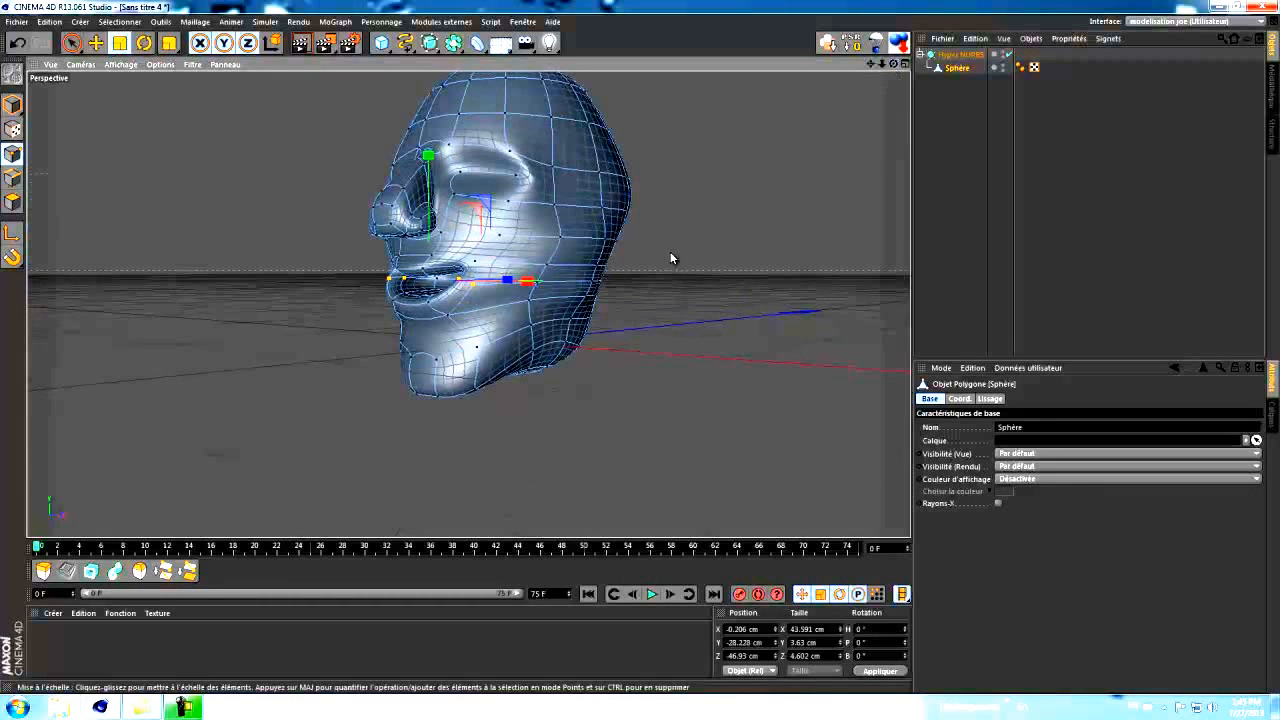
pyautogui.click(591, 285)
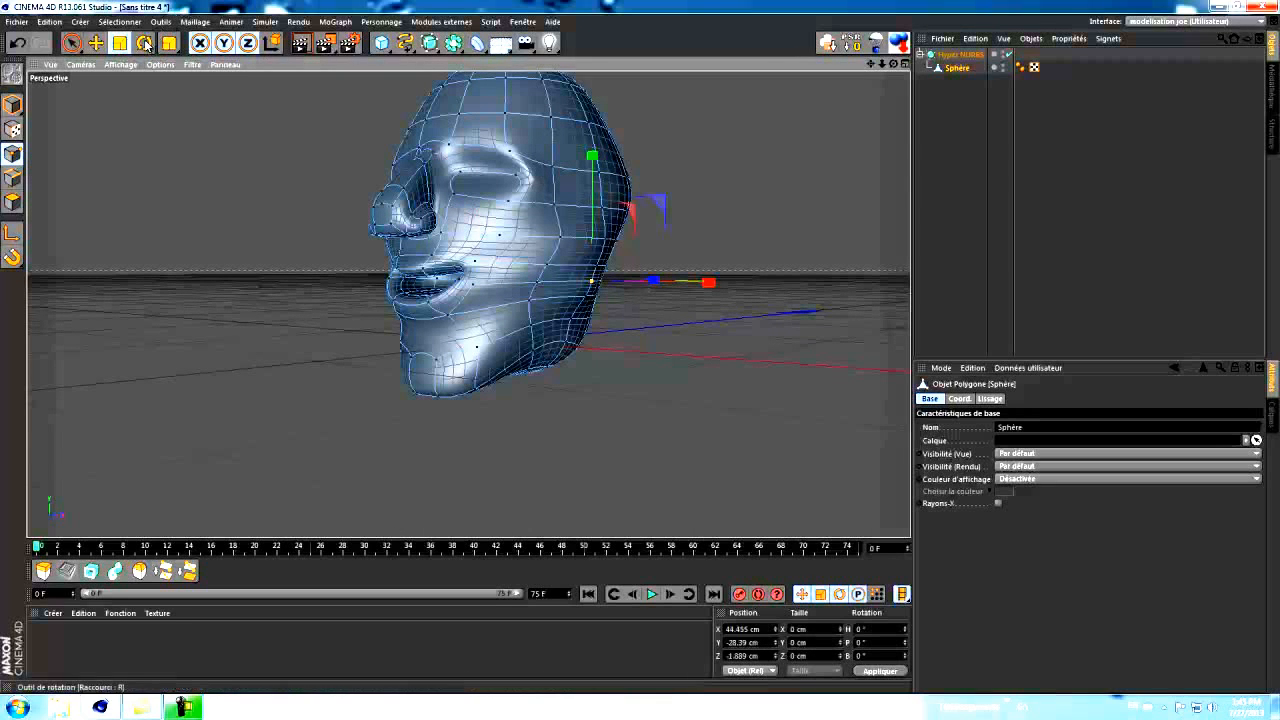
pyautogui.click(96, 42)
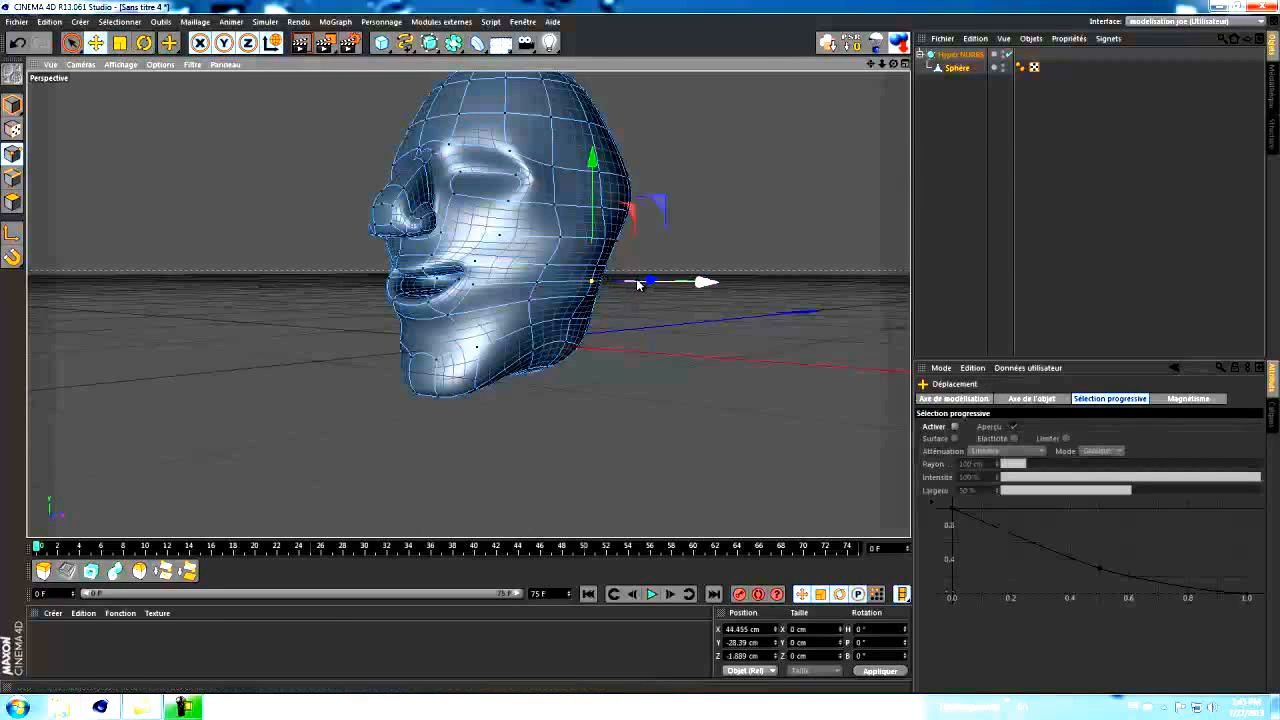
pyautogui.moveTo(700, 283); pyautogui.dragTo(694, 281)
pyautogui.moveTo(587, 161); pyautogui.dragTo(590, 183)
# Add the two jaw points below, move all three to about 36.7 cm X and -39.6 cm Y, and raise the uppermost to about -31.2 cm Y
pyautogui.keyDown('shift'); pyautogui.click(585, 296); pyautogui.keyUp('shift')
pyautogui.keyDown('shift'); pyautogui.click(573, 321); pyautogui.keyUp('shift')
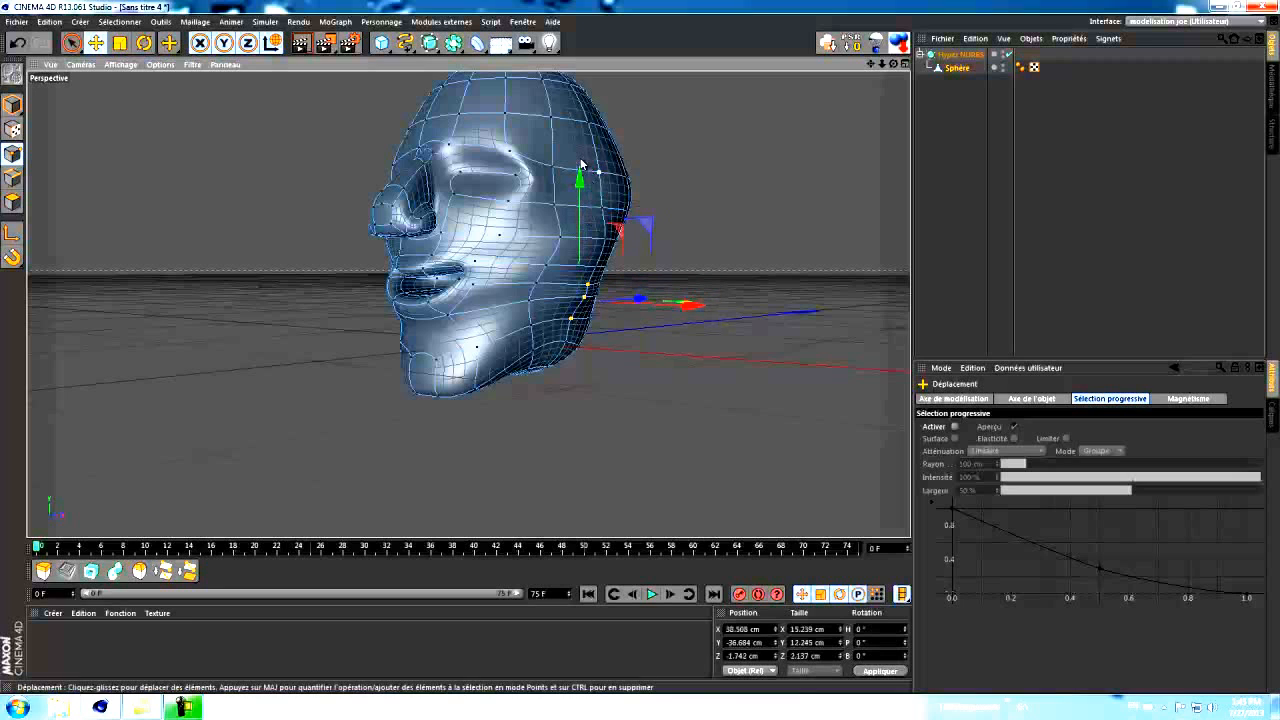
pyautogui.moveTo(580, 185); pyautogui.dragTo(580, 193)
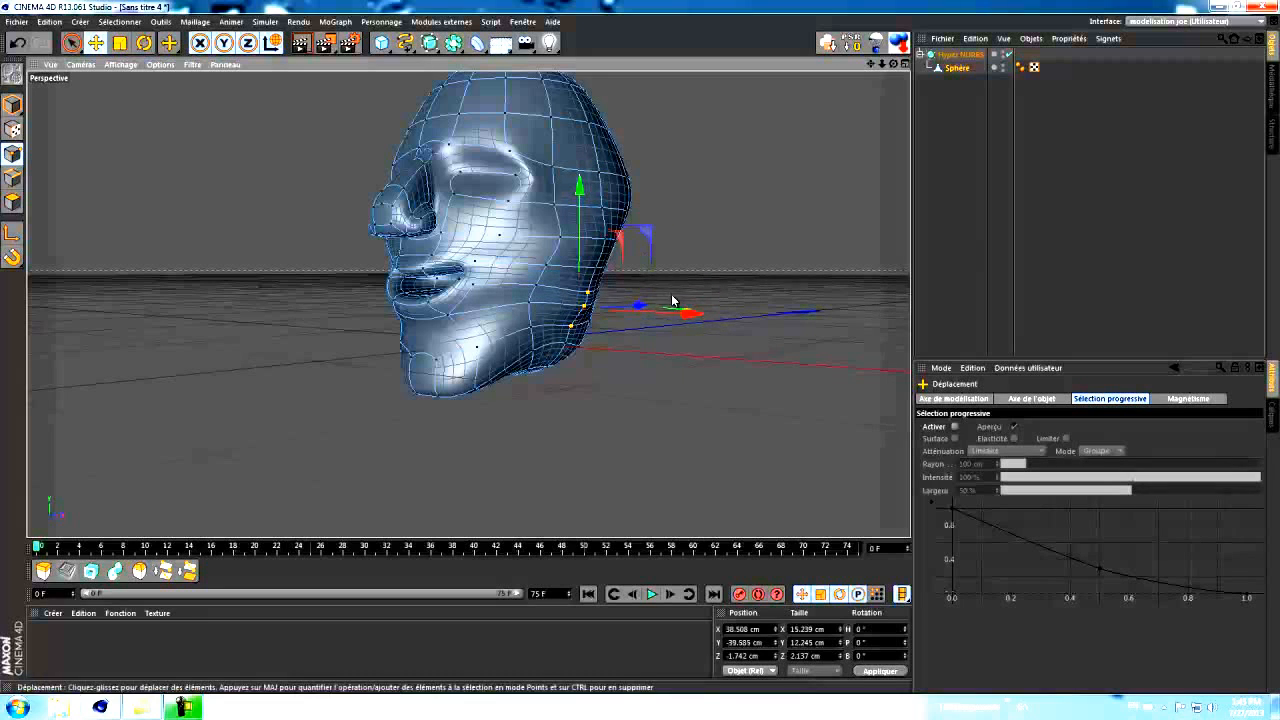
pyautogui.moveTo(691, 316); pyautogui.dragTo(684, 316)
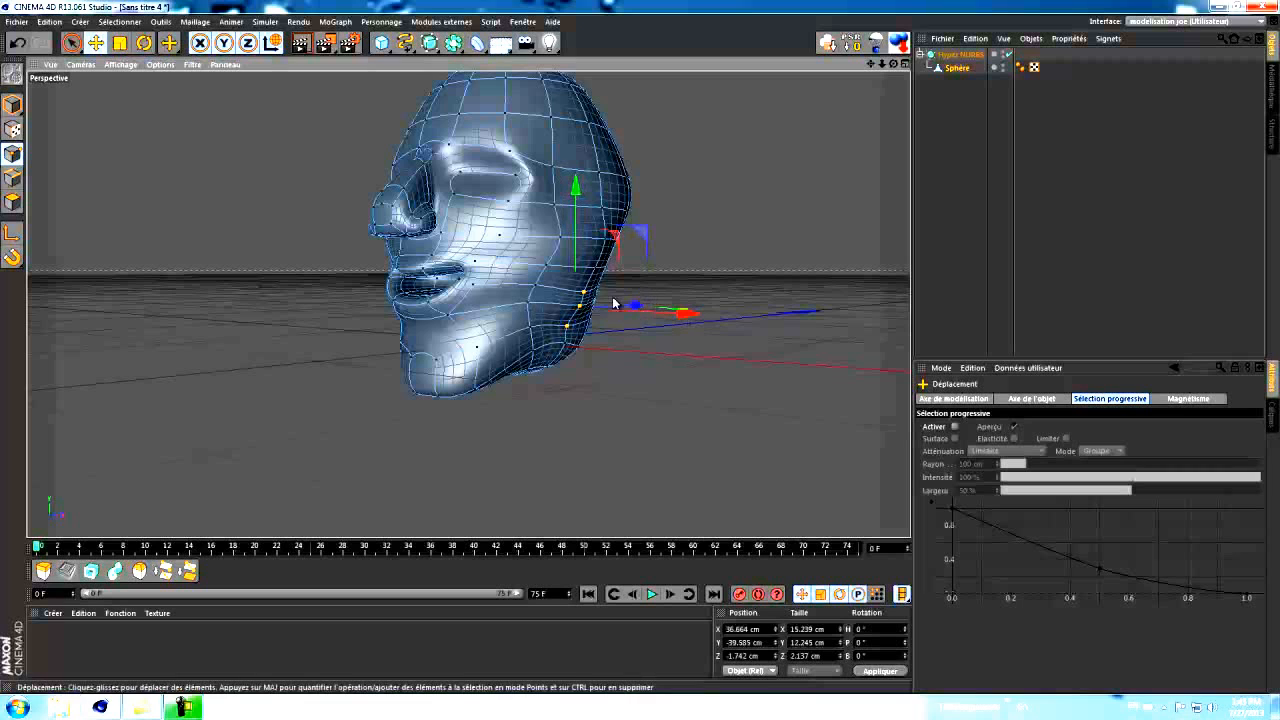
pyautogui.click(586, 295)
pyautogui.moveTo(586, 180); pyautogui.dragTo(588, 175)
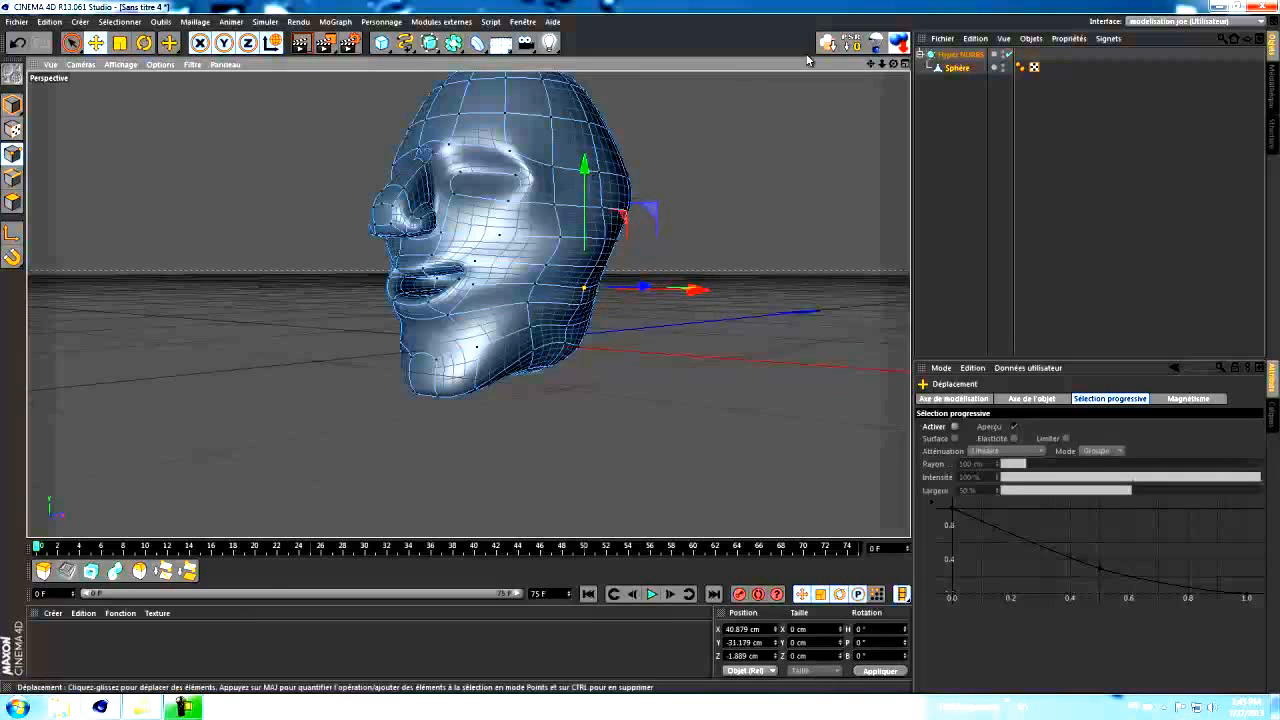
# Move the two side points above the jaw on the positive X side inward to about 45.8 cm on X and deselect the mesh
pyautogui.moveTo(893, 64); pyautogui.dragTo(639, 346)
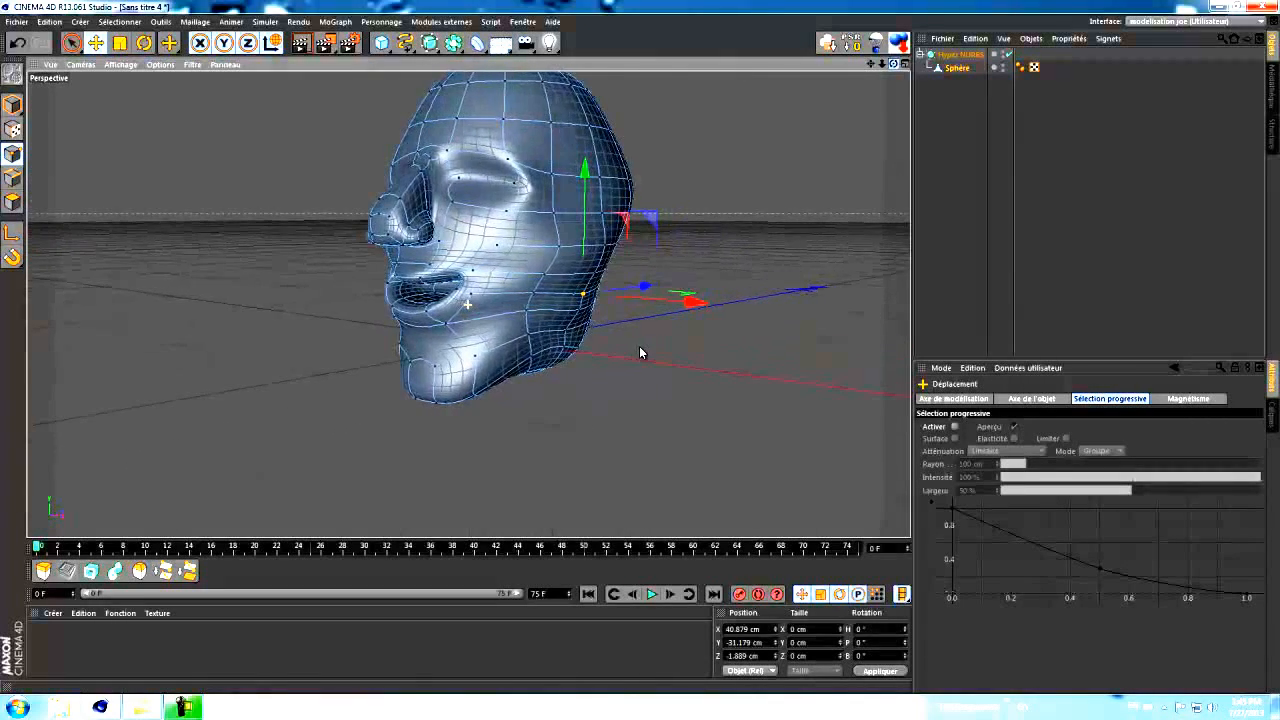
pyautogui.click(604, 245)
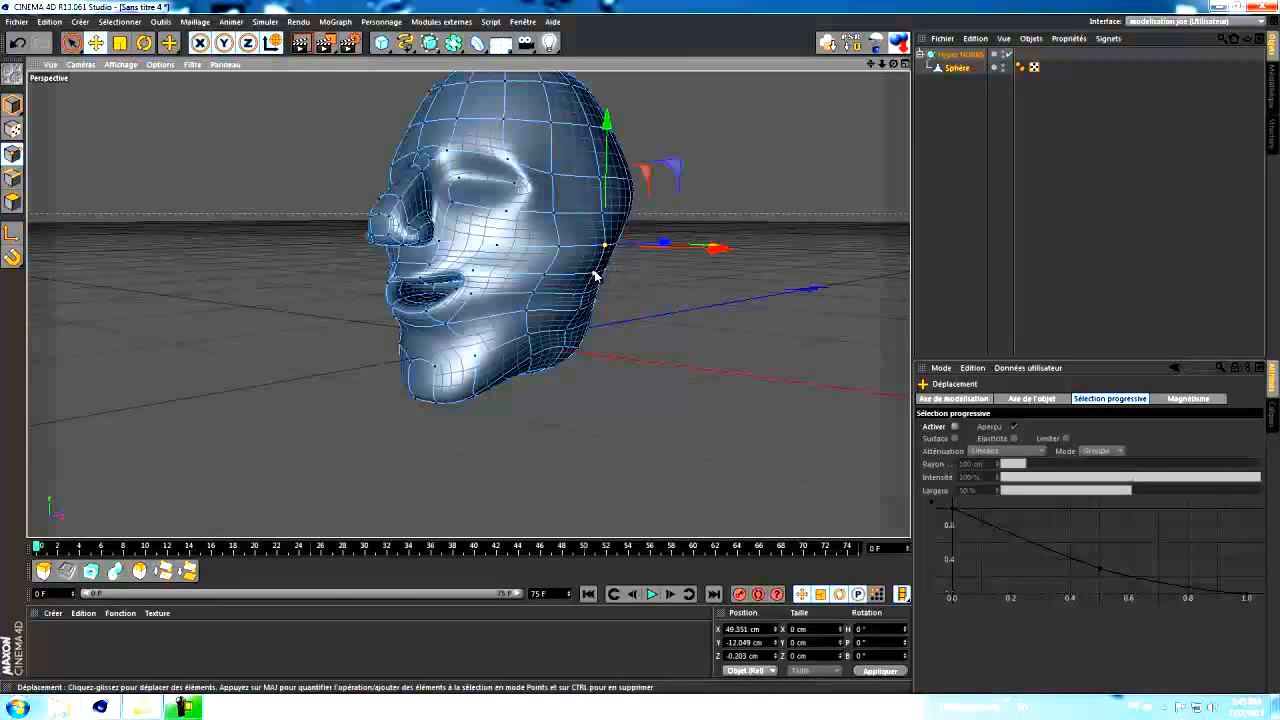
pyautogui.keyDown('shift'); pyautogui.click(594, 273); pyautogui.keyUp('shift')
pyautogui.moveTo(710, 268); pyautogui.dragTo(705, 267)
pyautogui.moveTo(893, 64); pyautogui.dragTo(642, 352)
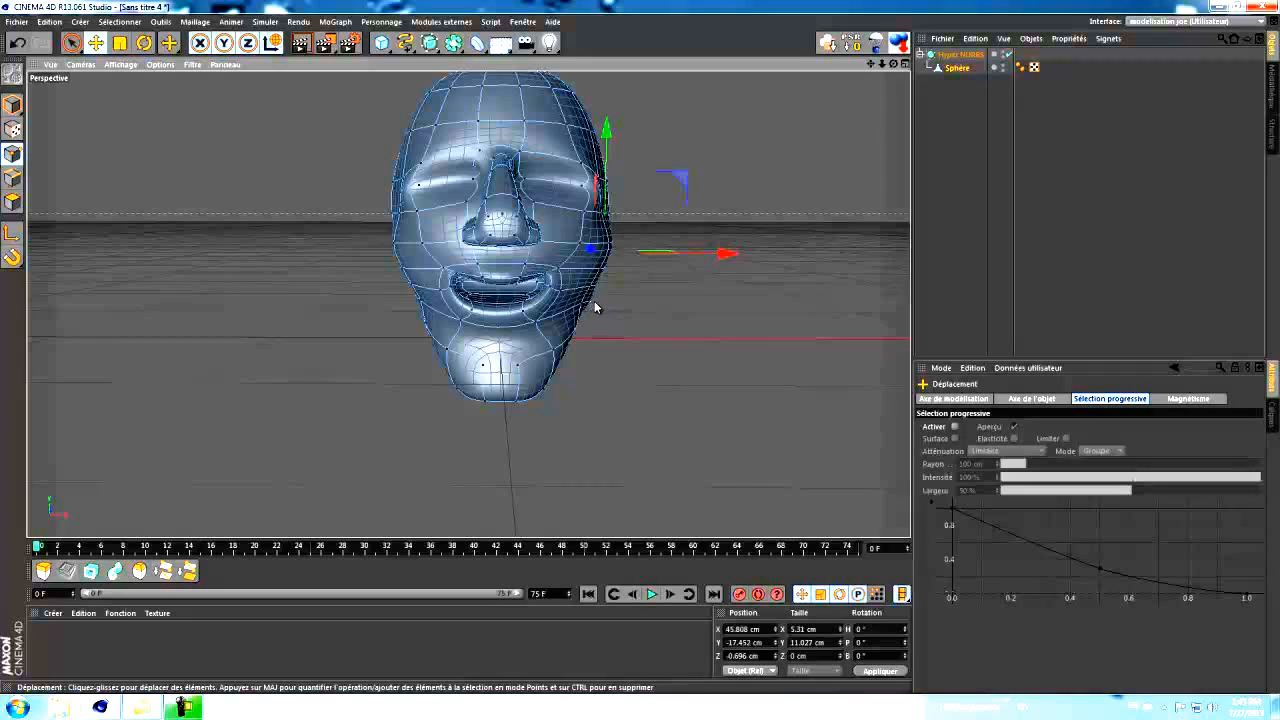
pyautogui.click(926, 140)
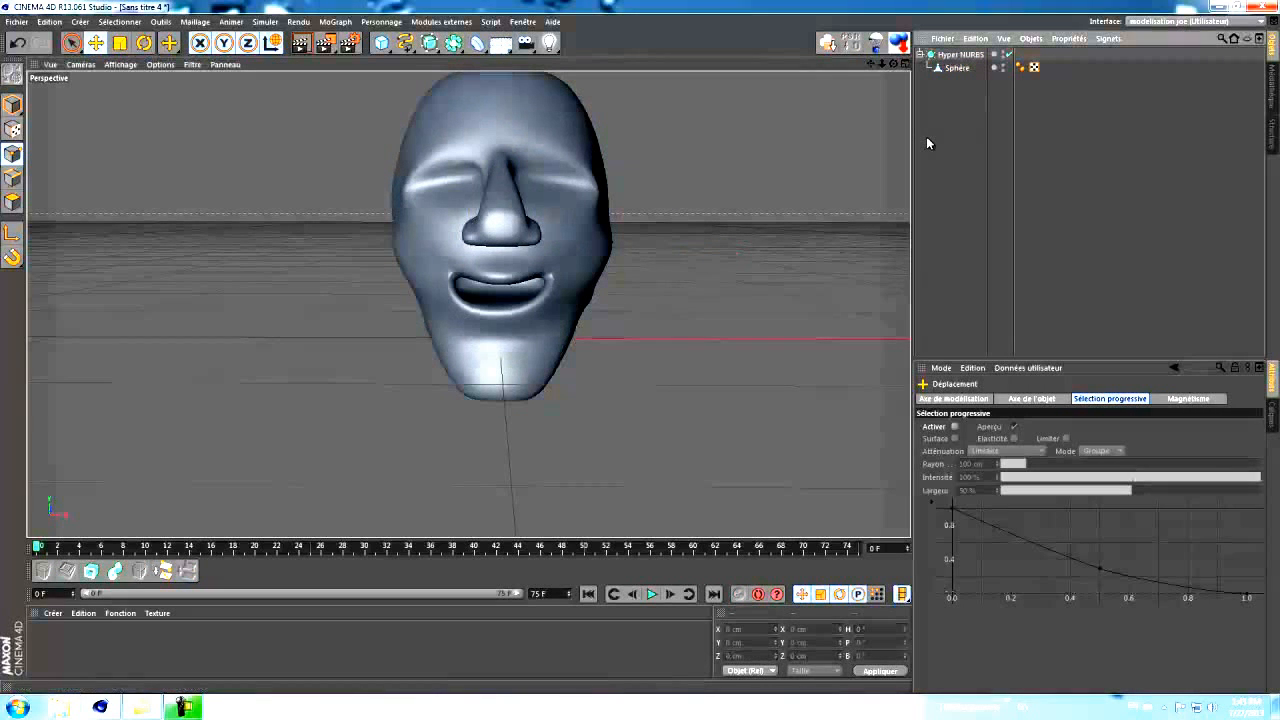
# Reselect Sphère, move the point below the two adjusted jaw points on the positive X side inward to about 36.7 cm X, and deselect the mesh
pyautogui.moveTo(894, 63); pyautogui.dragTo(642, 352)
pyautogui.click(956, 68)
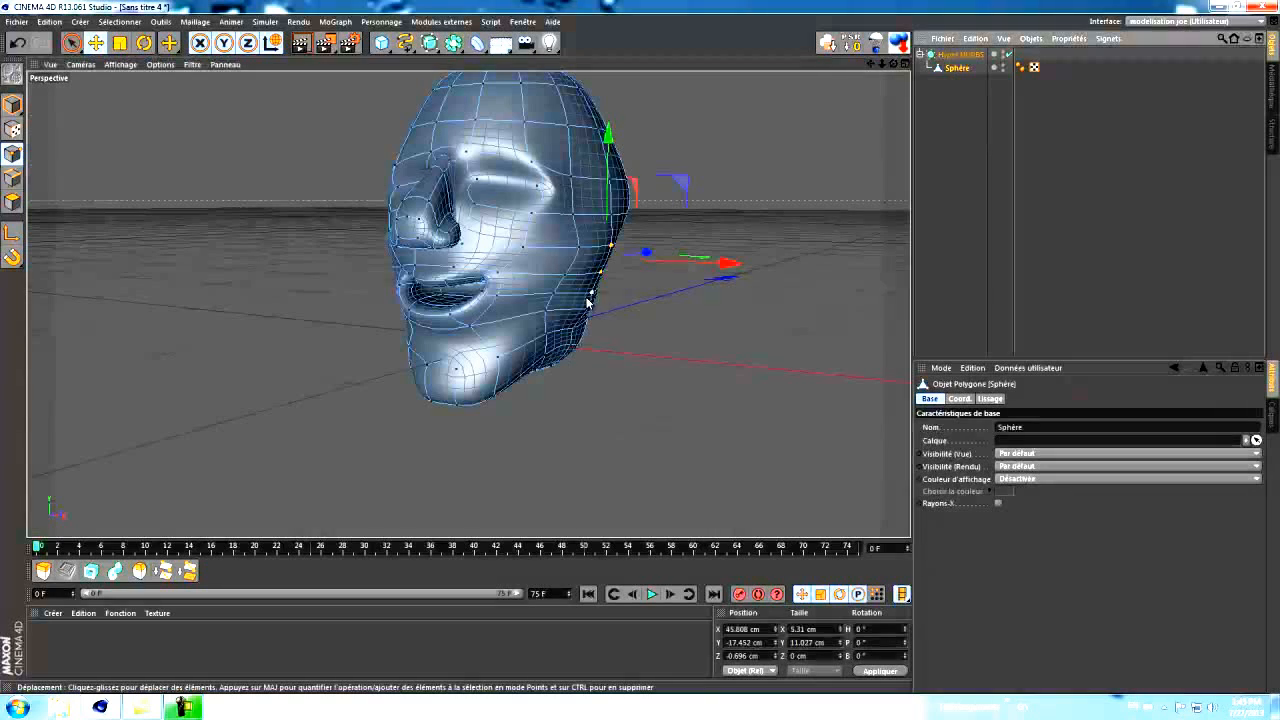
pyautogui.click(588, 312)
pyautogui.moveTo(707, 318); pyautogui.dragTo(699, 321)
pyautogui.moveTo(893, 64); pyautogui.dragTo(640, 347)
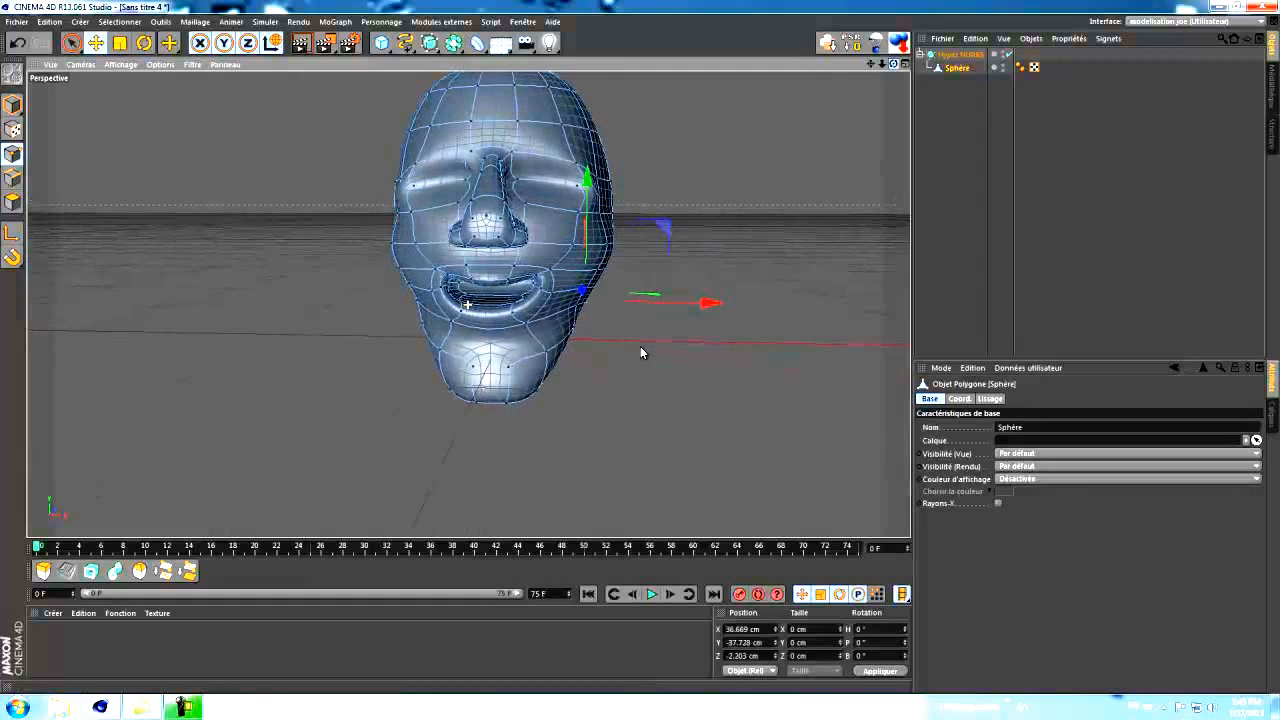
pyautogui.click(921, 120)
# Reselect Sphère, move the two points just above the mouth corners to about -47.7 cm Z and -22.4 cm Y, and deselect the mesh
pyautogui.moveTo(893, 68); pyautogui.dragTo(641, 352)
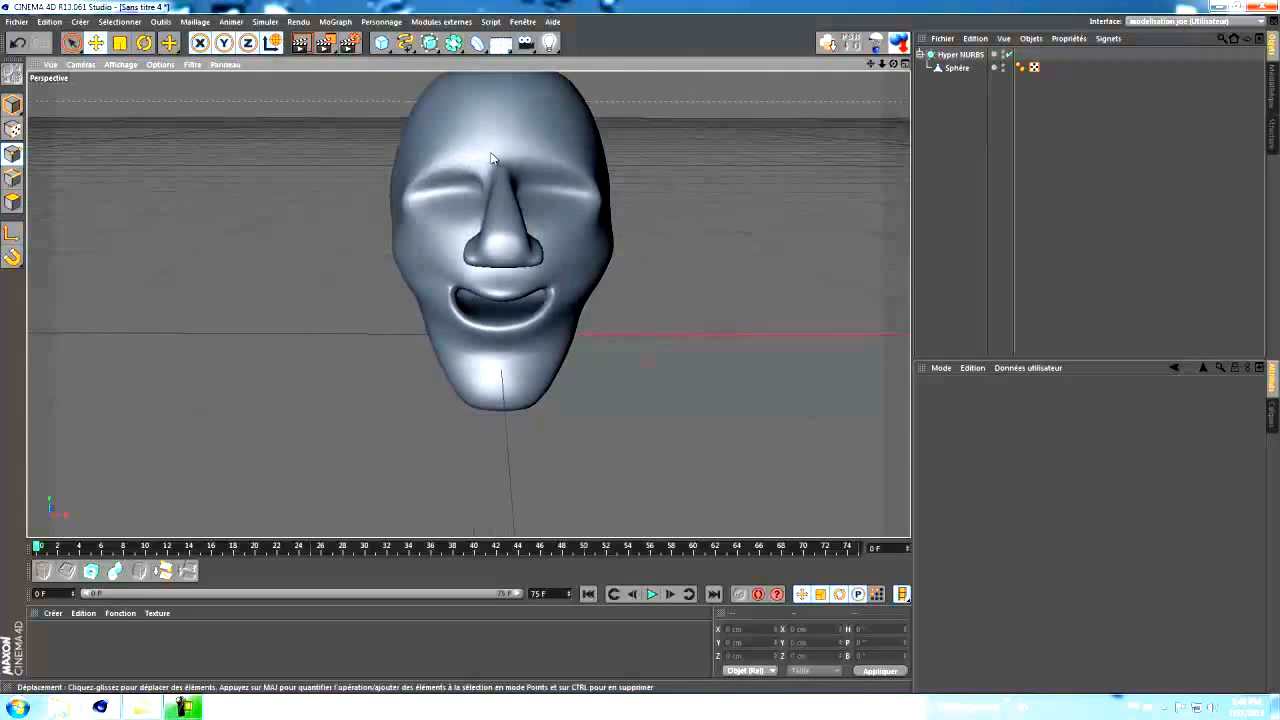
pyautogui.click(957, 67)
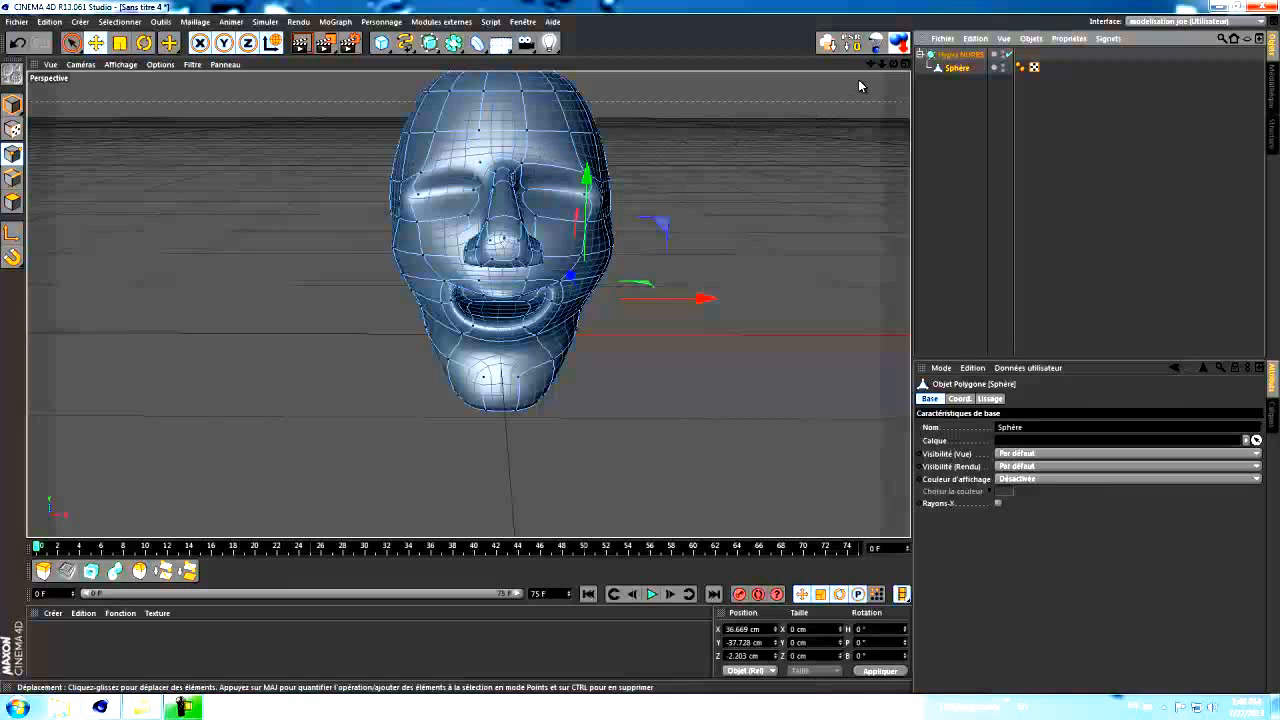
pyautogui.moveTo(894, 64); pyautogui.dragTo(642, 346)
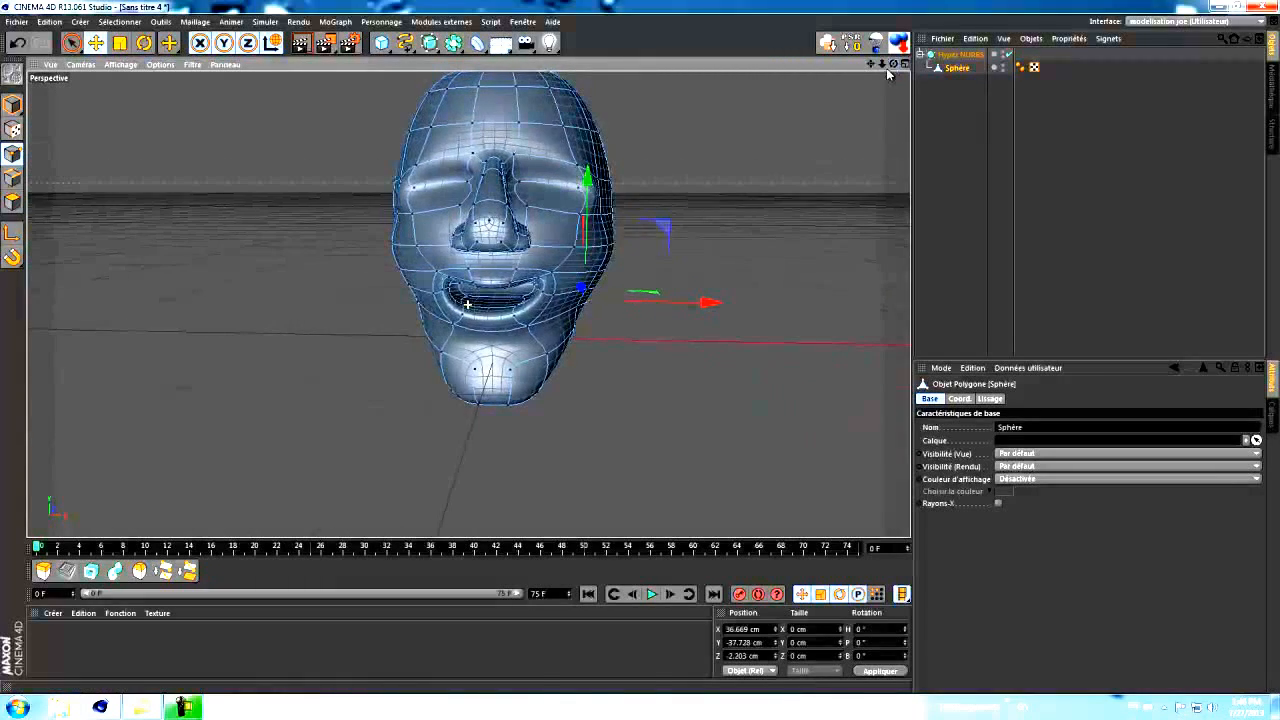
pyautogui.click(552, 273)
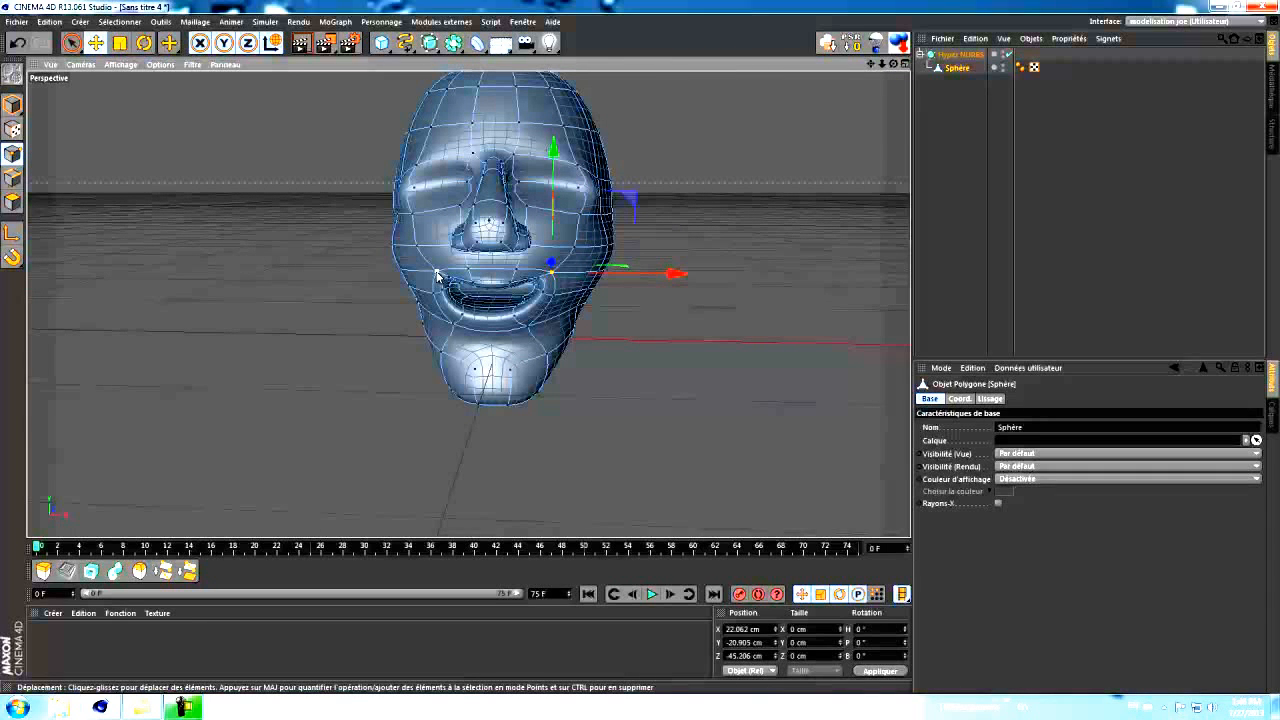
pyautogui.keyDown('shift'); pyautogui.click(437, 272); pyautogui.keyUp('shift')
pyautogui.moveTo(893, 64); pyautogui.dragTo(634, 345)
pyautogui.moveTo(514, 266); pyautogui.dragTo(508, 267)
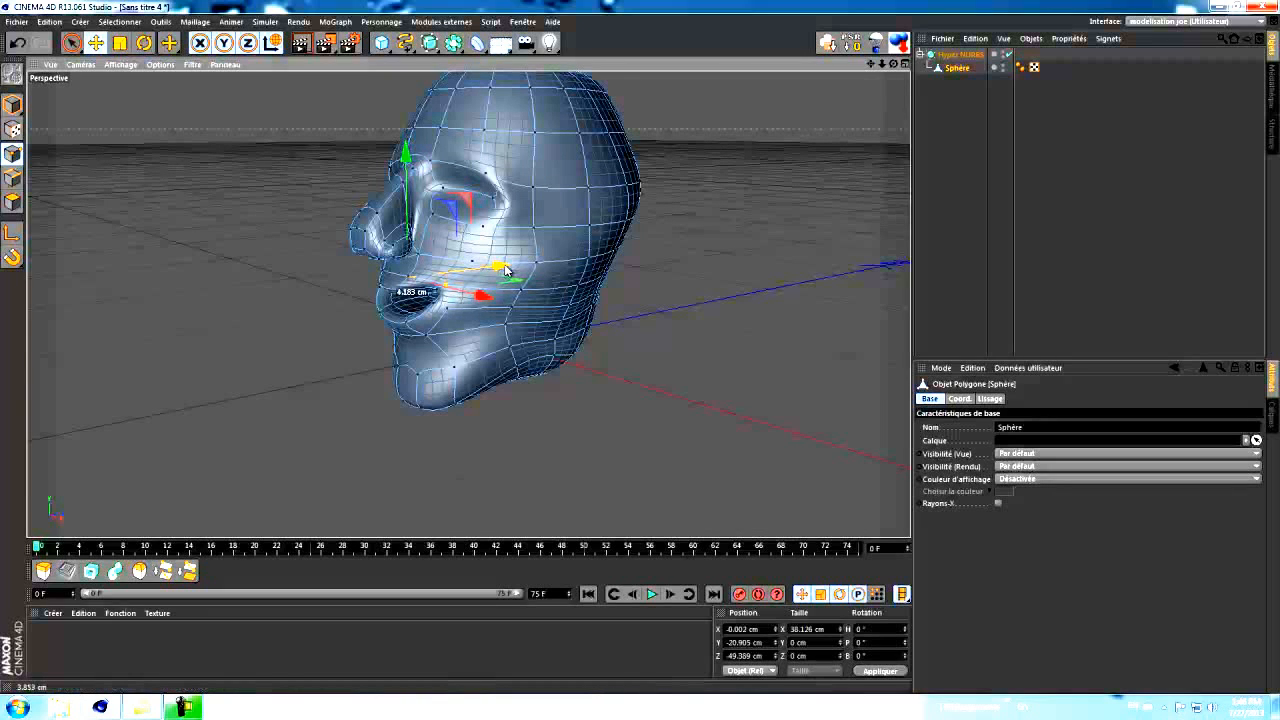
pyautogui.moveTo(409, 165); pyautogui.dragTo(413, 167)
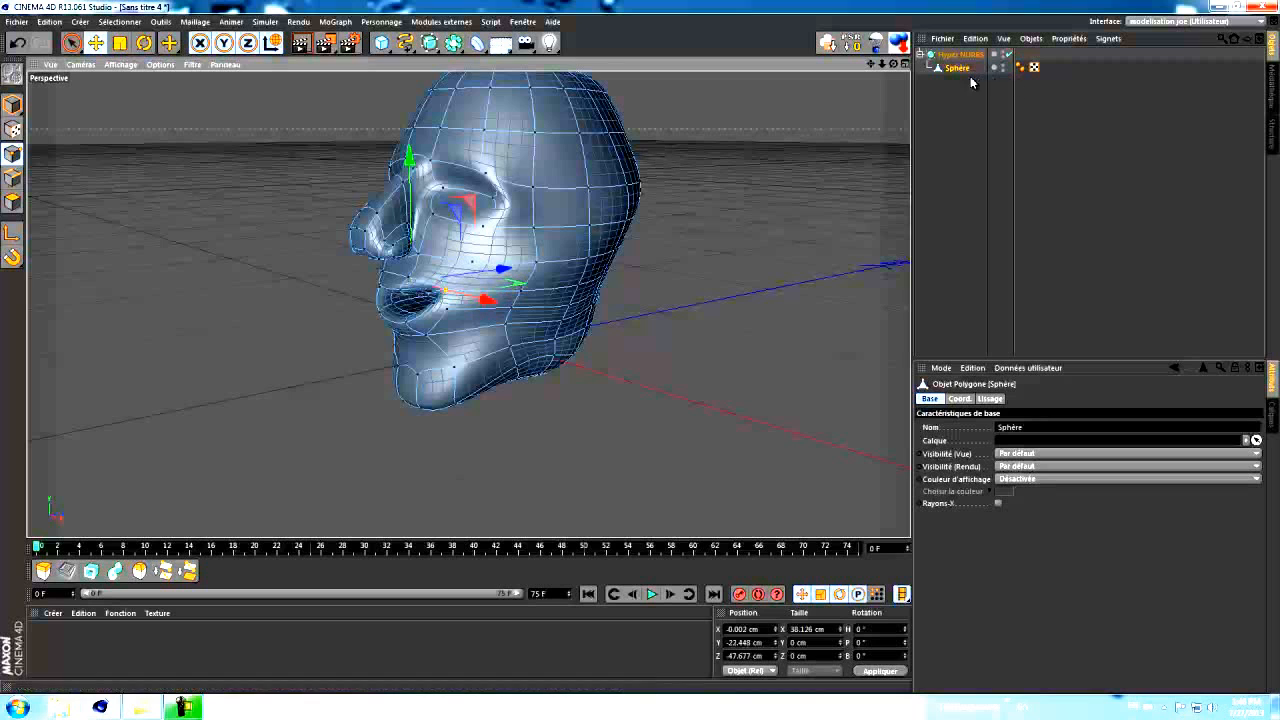
pyautogui.moveTo(894, 65); pyautogui.dragTo(641, 346)
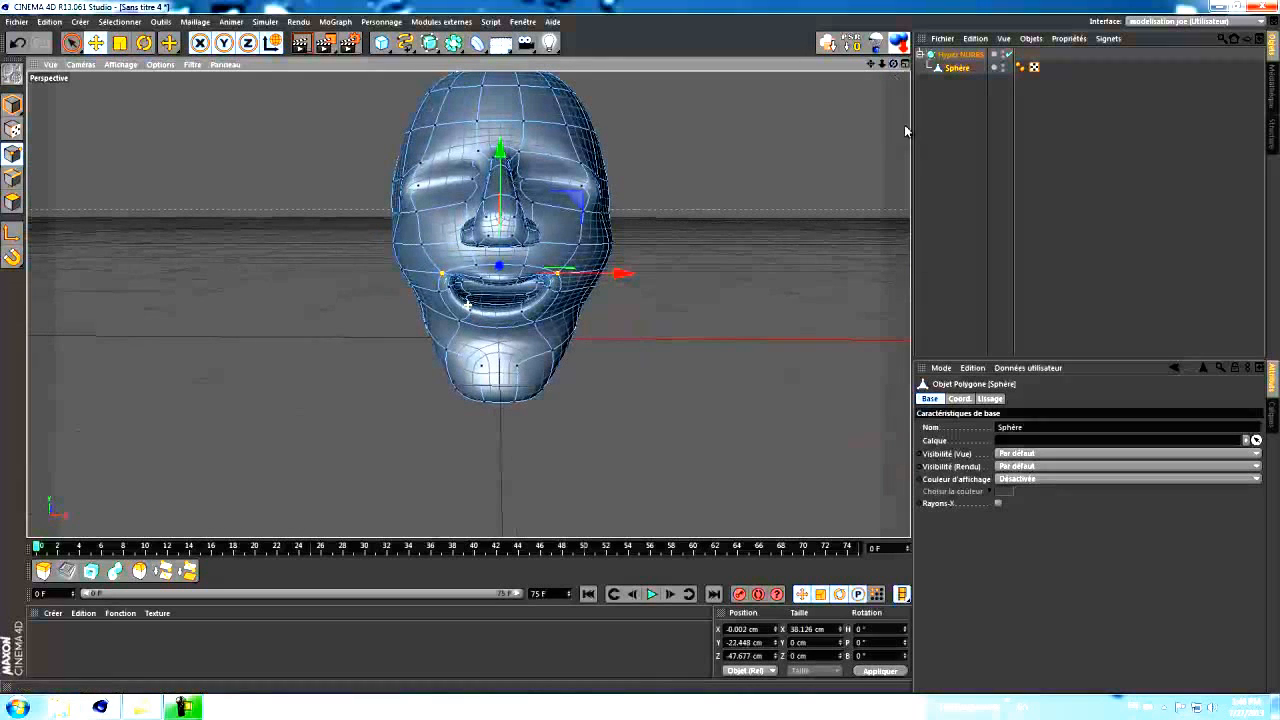
pyautogui.click(953, 211)
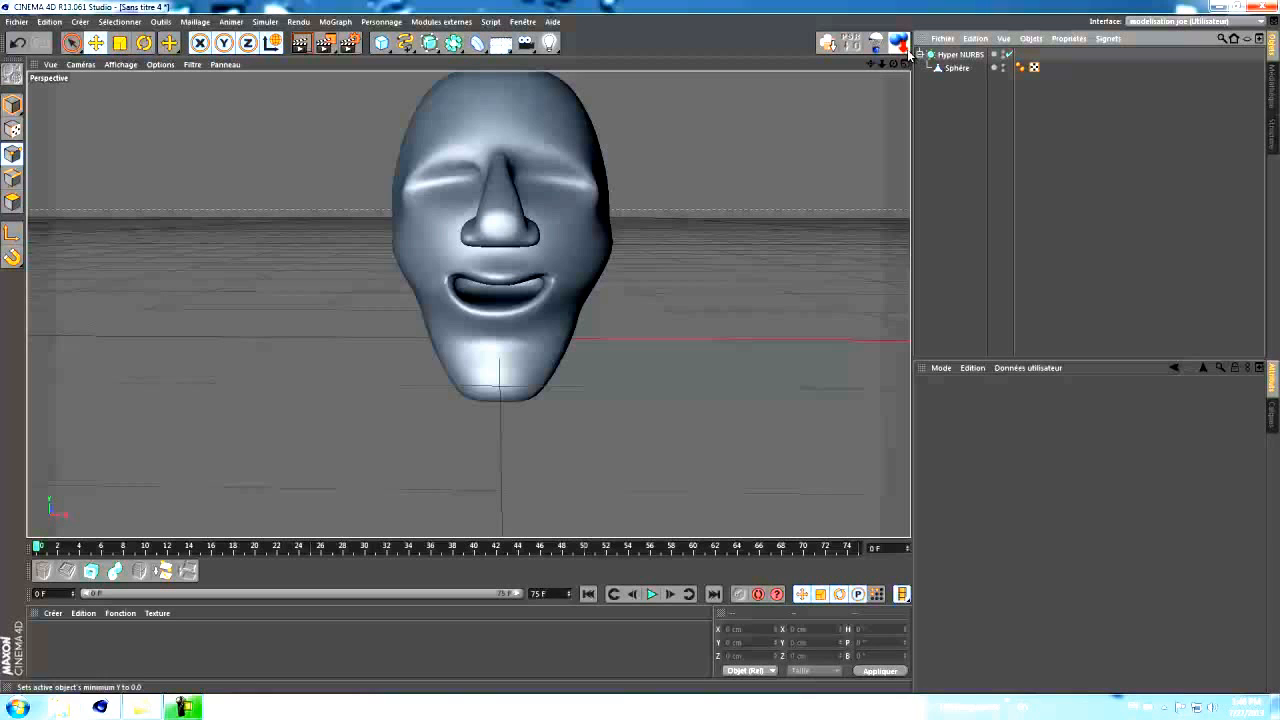
# Examine the smoothed head from several angles and zoomed out to view its whole shape
pyautogui.moveTo(894, 64); pyautogui.dragTo(633, 355)
pyautogui.keyDown('alt'); pyautogui.moveTo(640, 345); pyautogui.dragTo(639, 346); pyautogui.keyUp('alt')
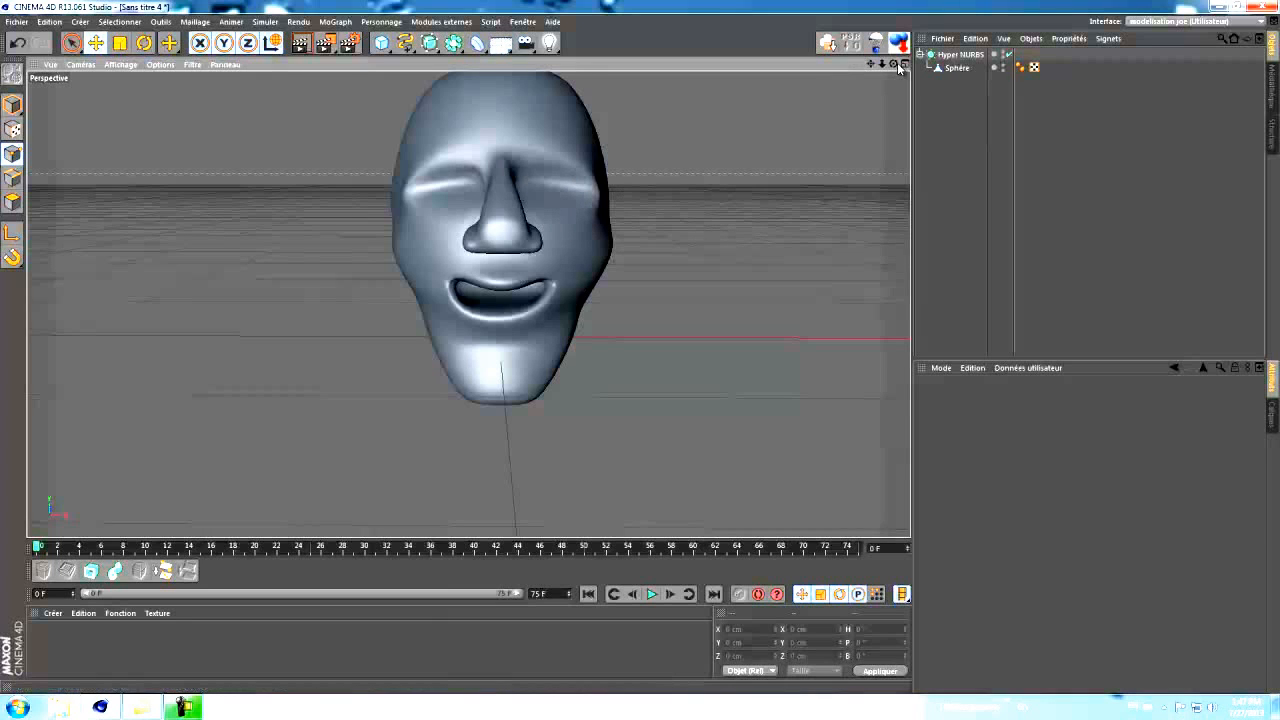
pyautogui.moveTo(893, 64); pyautogui.dragTo(641, 351)
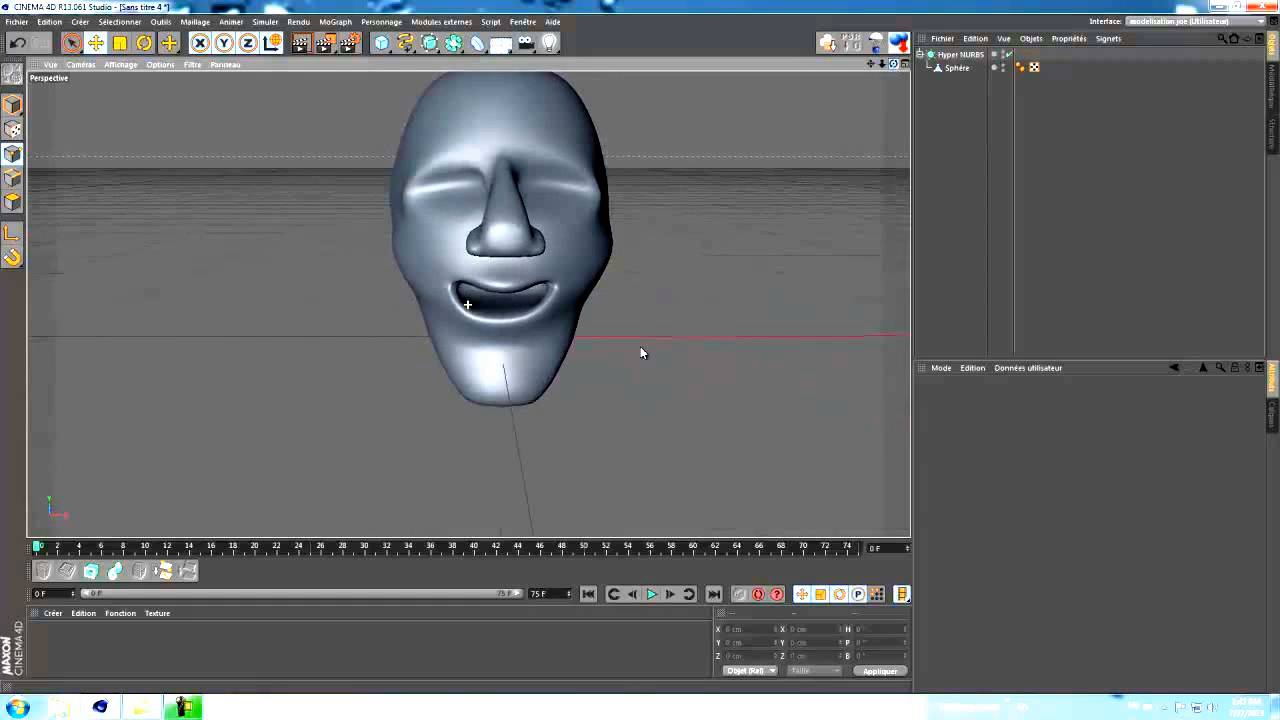
pyautogui.moveTo(882, 64); pyautogui.dragTo(640, 348)
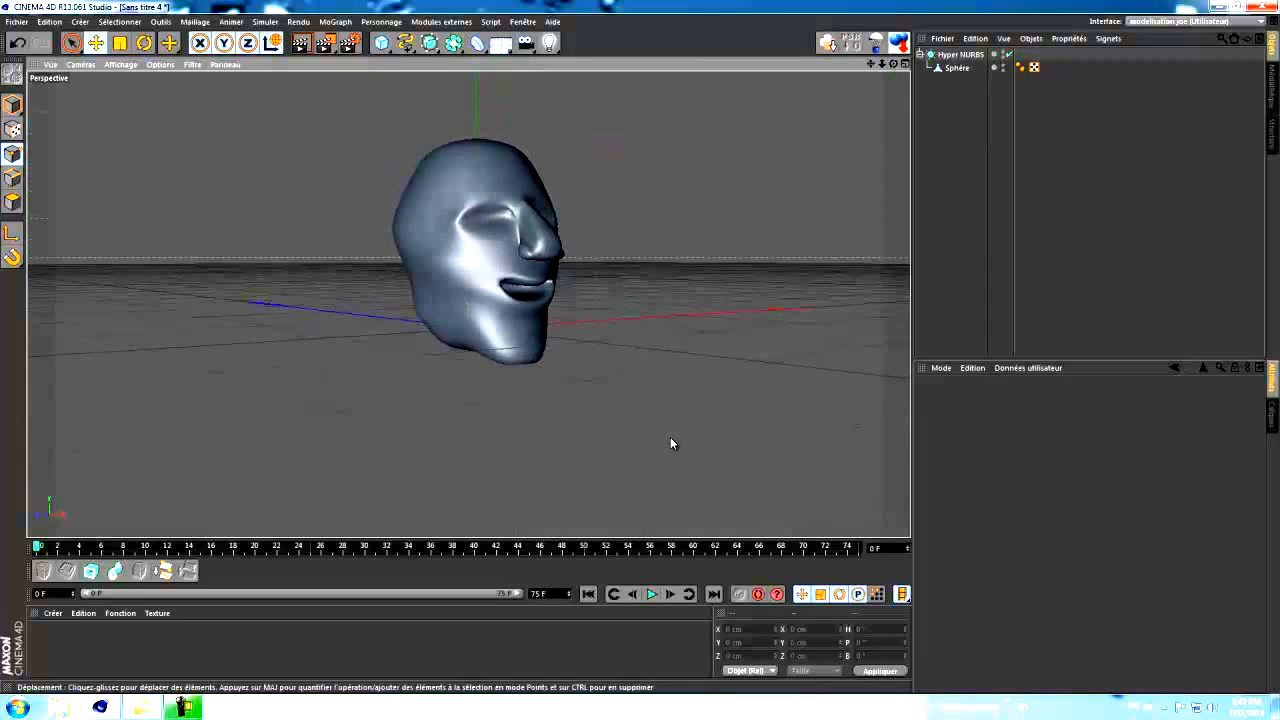
pyautogui.moveTo(197, 708)
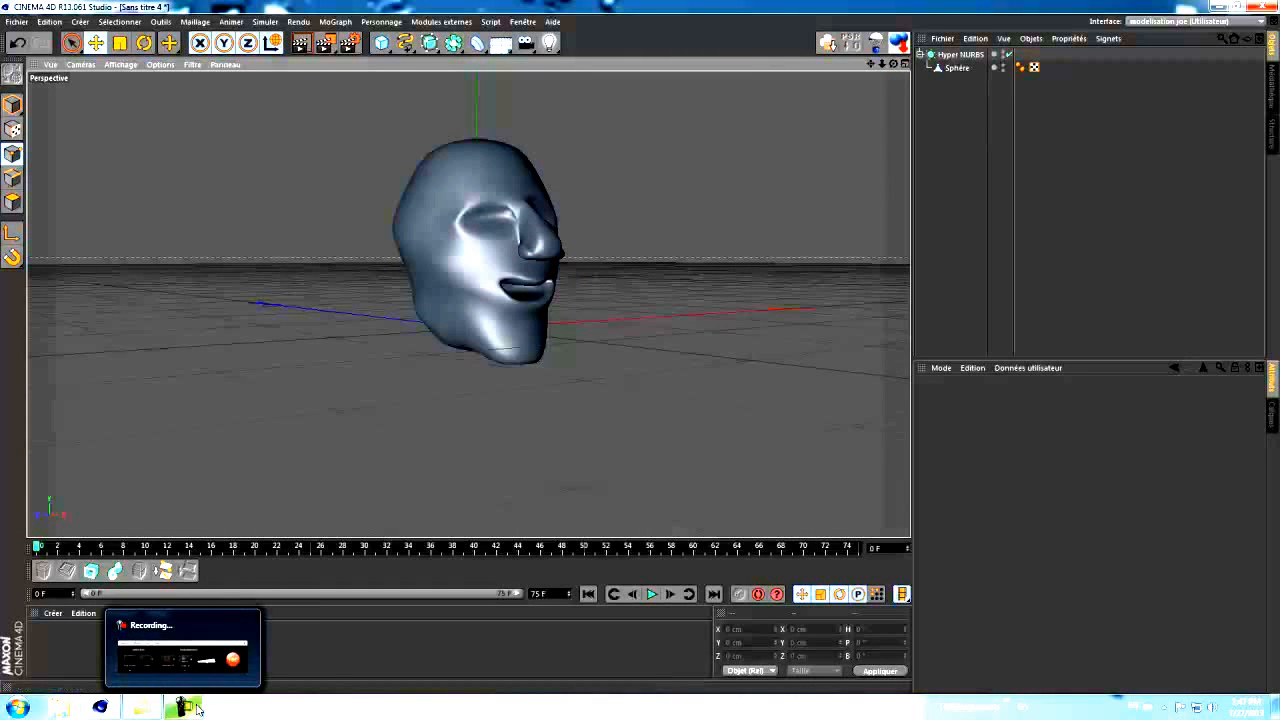